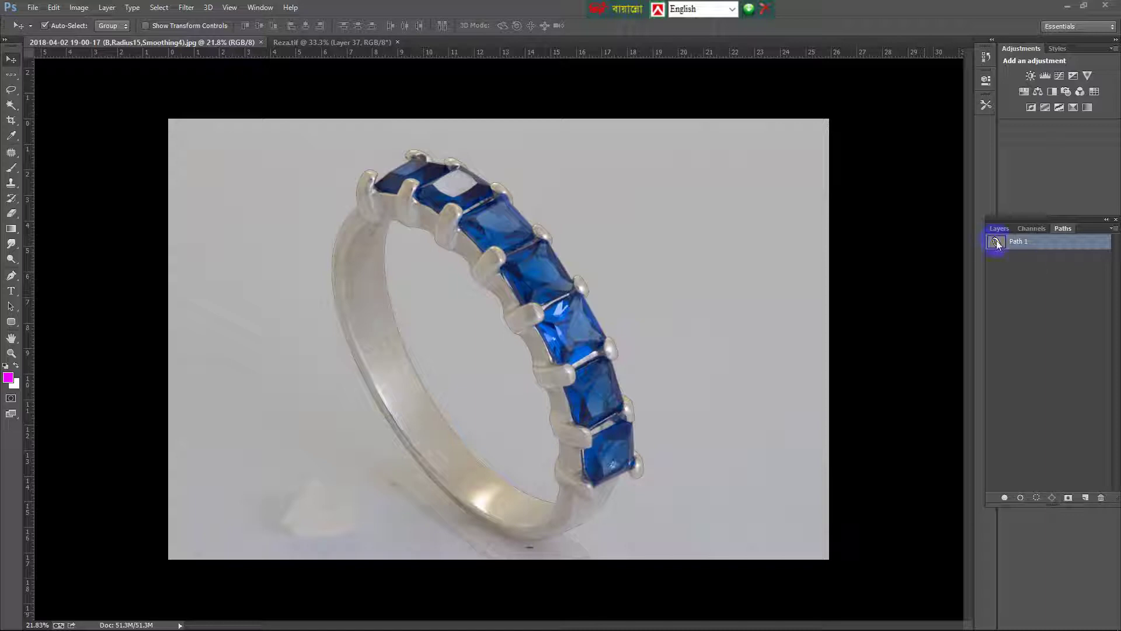
Copy the ring's path selection, softly feathered, onto its own layer
{"action": "left_click", "coordinate": [997, 243], "text": "ctrl"}
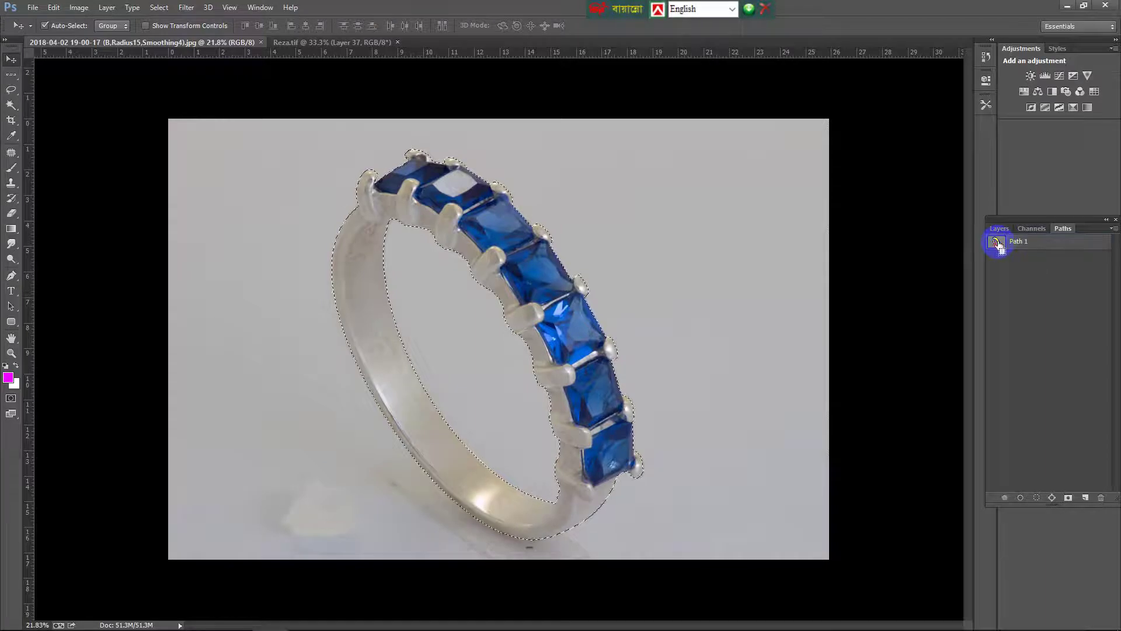
{"action": "key", "text": "shift+F6"}
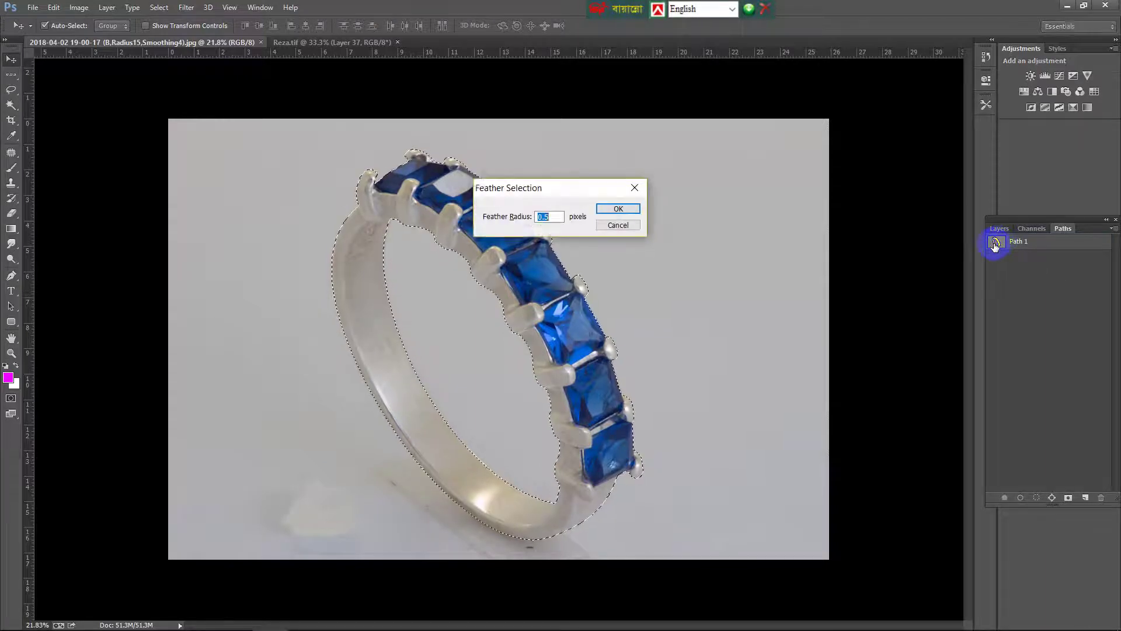
{"action": "key", "text": "Return"}
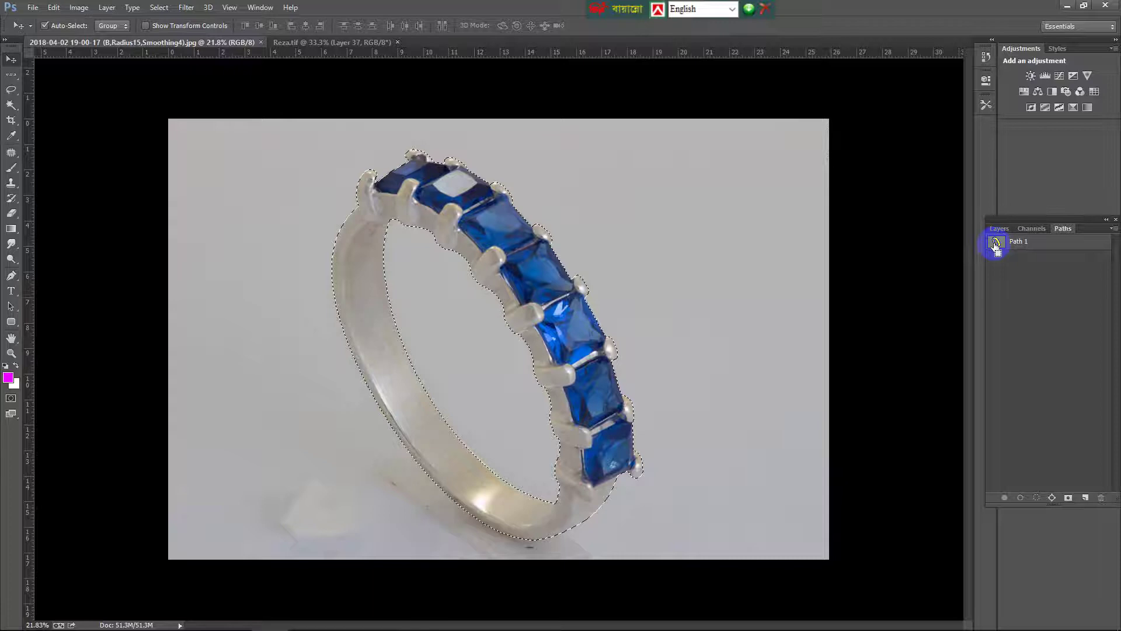
{"action": "key", "text": "ctrl+j"}
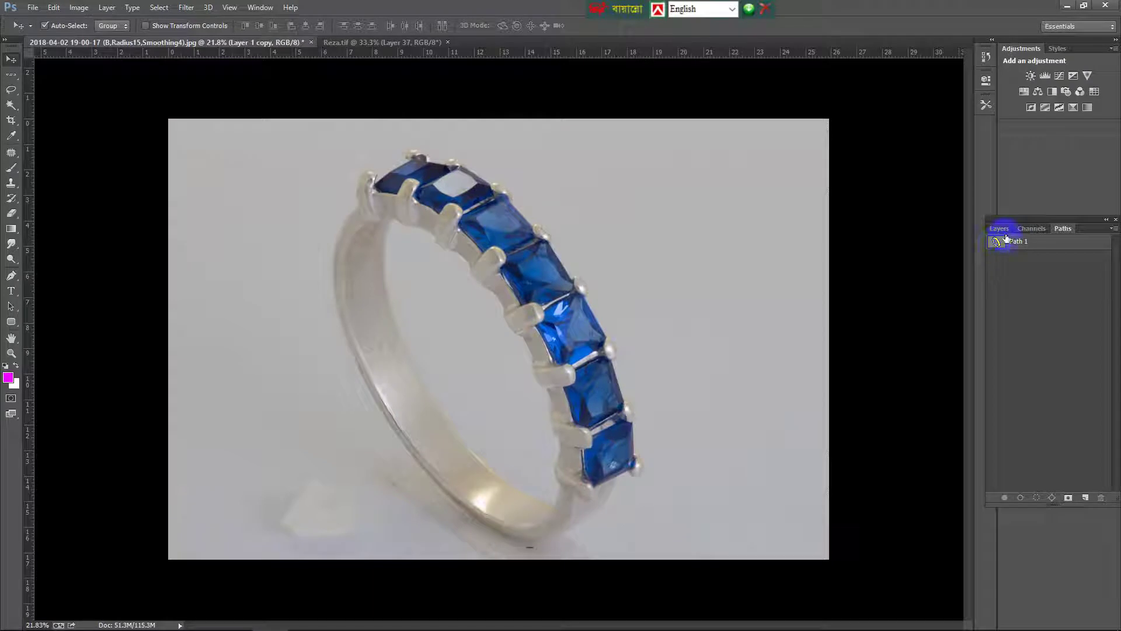
Fill Layer 1 solid white behind the ring
{"action": "left_click", "coordinate": [993, 228]}
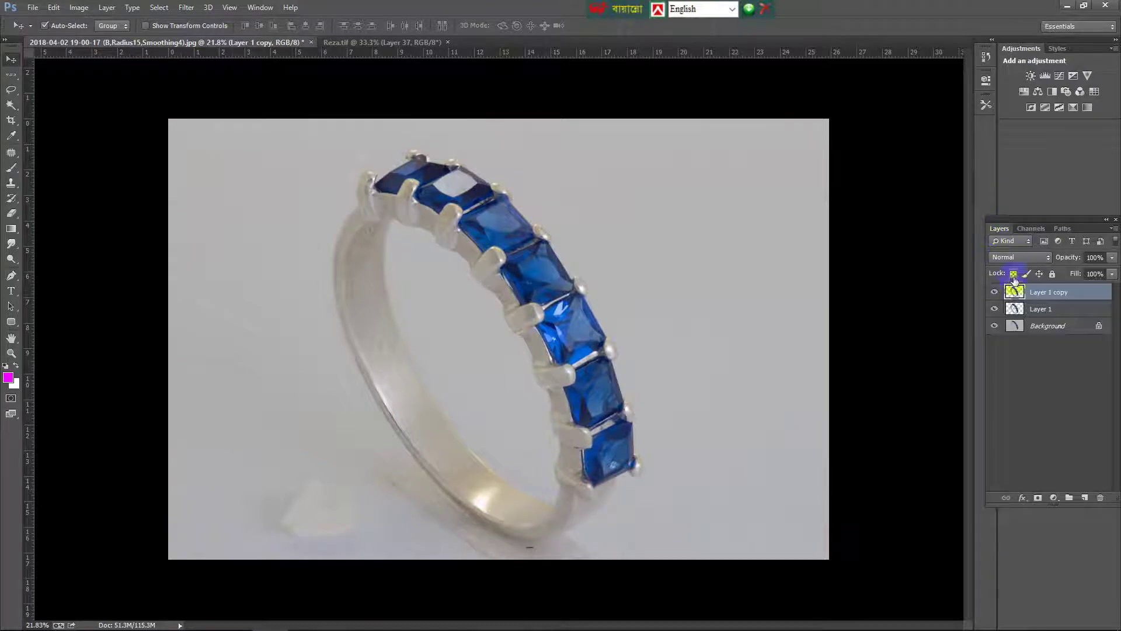
{"action": "left_click", "coordinate": [1026, 311]}
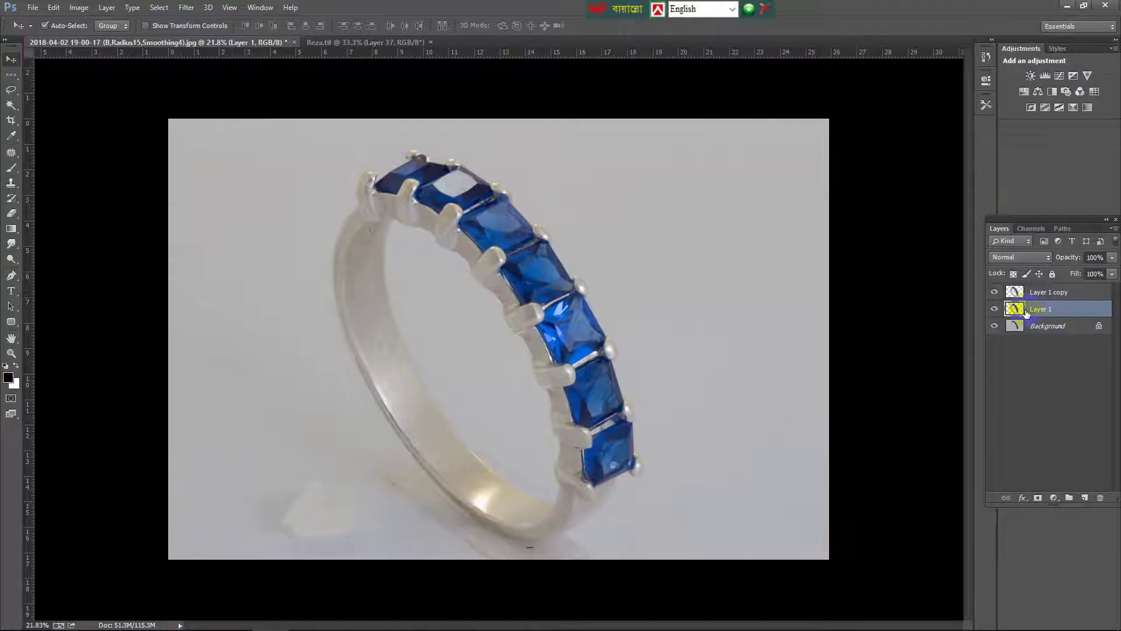
{"action": "key", "text": "ctrl+BackSpace"}
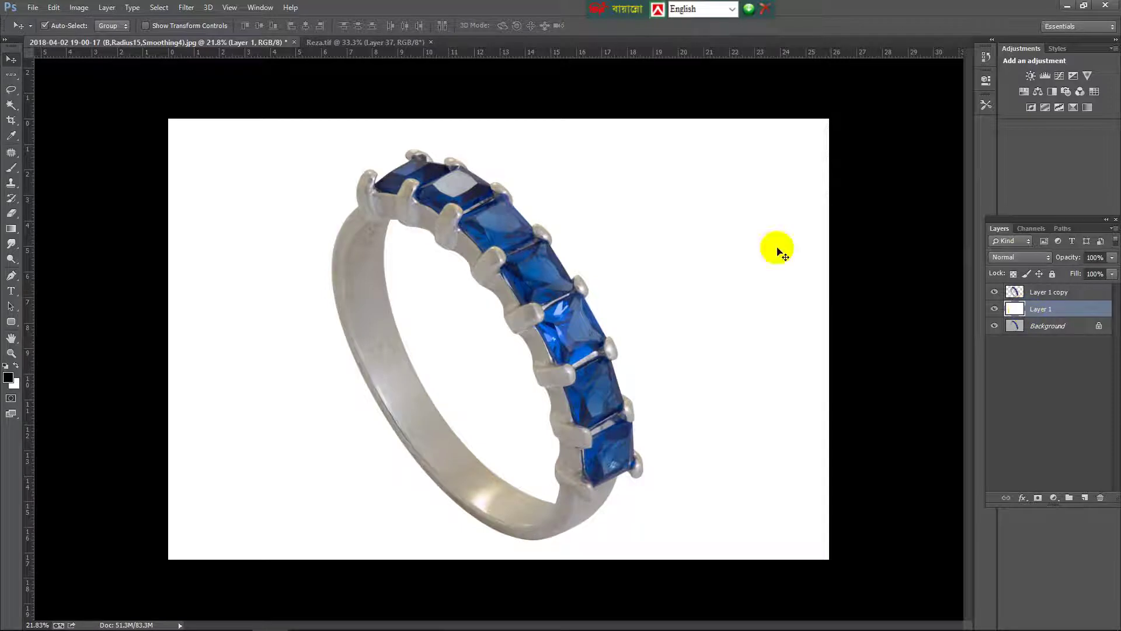
Brighten Layer 1 copy's ring with a slight Curves midpoint lift, then fold it into the ring layer
{"action": "scroll", "coordinate": [664, 308], "scroll_direction": "up", "scroll_amount": 1}
{"action": "scroll", "coordinate": [571, 232], "scroll_direction": "up", "scroll_amount": 1}
{"action": "scroll", "coordinate": [559, 373], "scroll_direction": "down", "scroll_amount": 2}
{"action": "scroll", "coordinate": [559, 369], "scroll_direction": "up", "scroll_amount": 2}
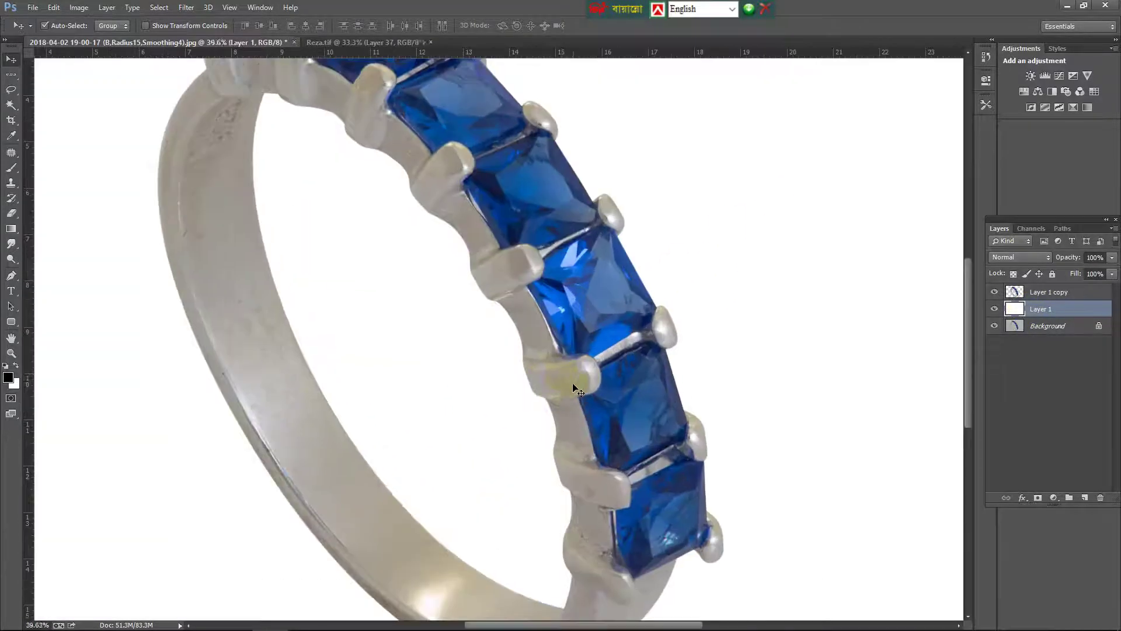
{"action": "scroll", "coordinate": [567, 381], "scroll_direction": "down", "scroll_amount": 1}
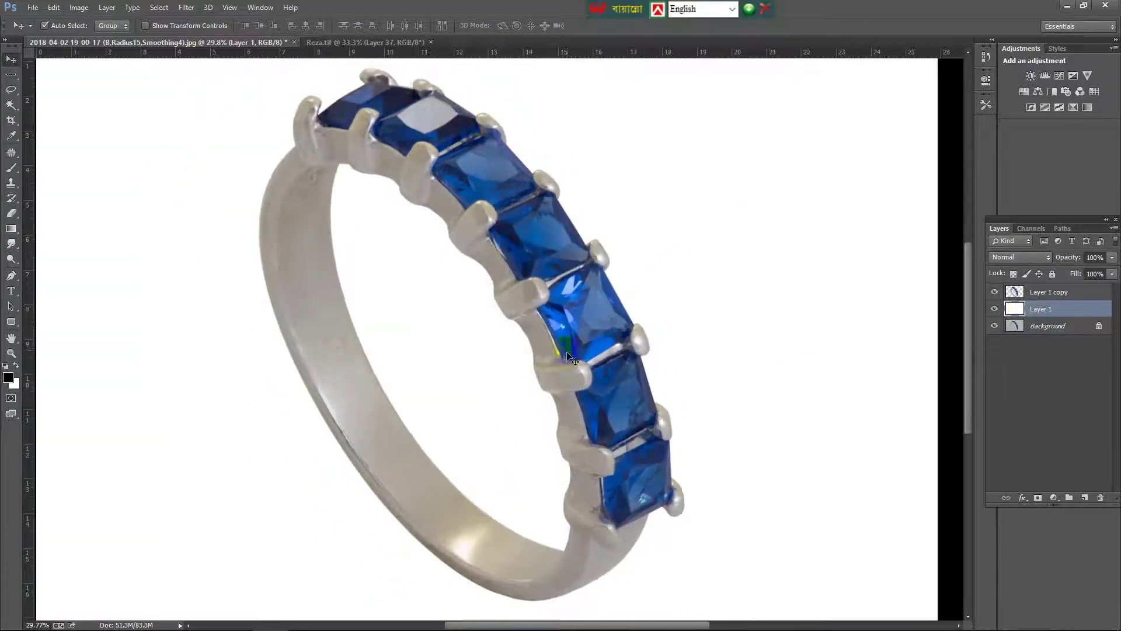
{"action": "left_click", "coordinate": [1021, 296]}
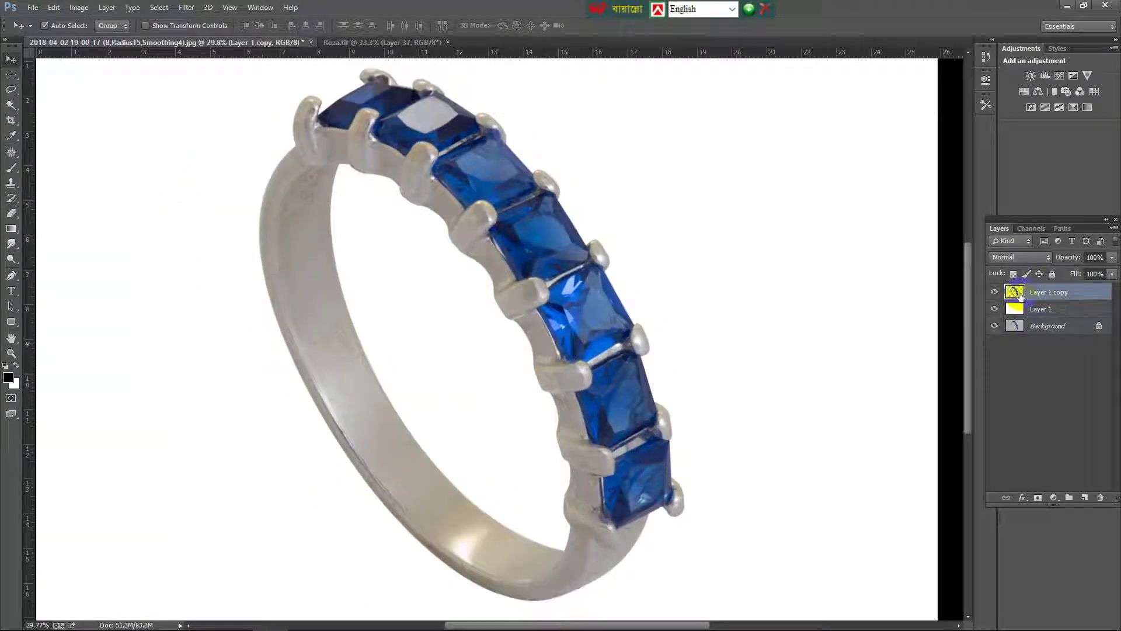
{"action": "left_click", "coordinate": [1058, 76]}
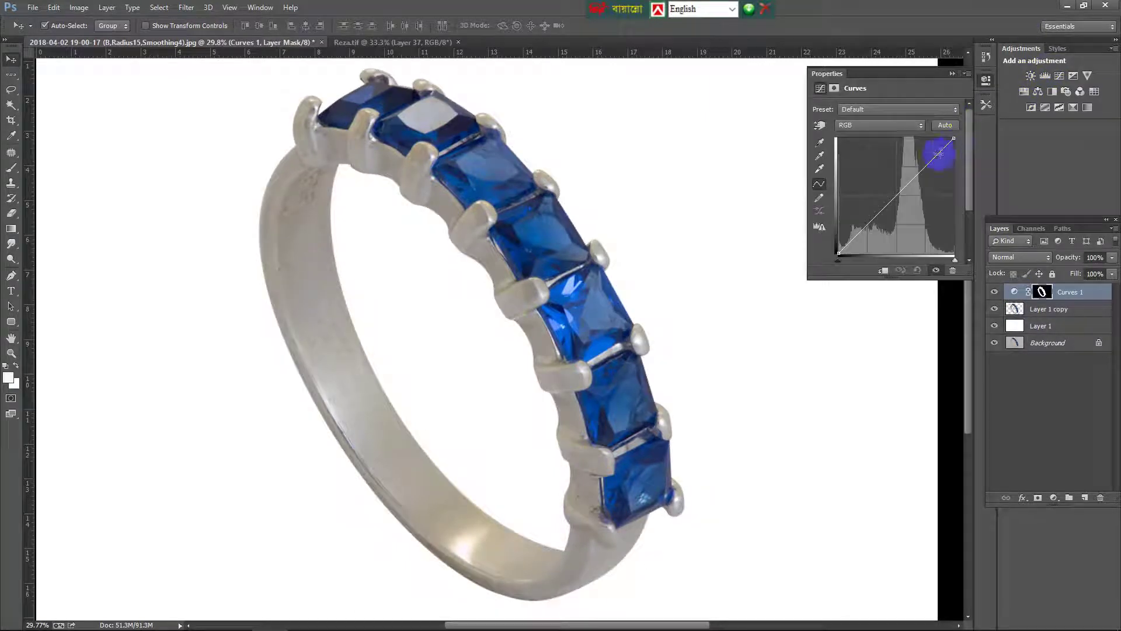
{"action": "left_click_drag", "start_coordinate": [903, 183], "coordinate": [903, 180]}
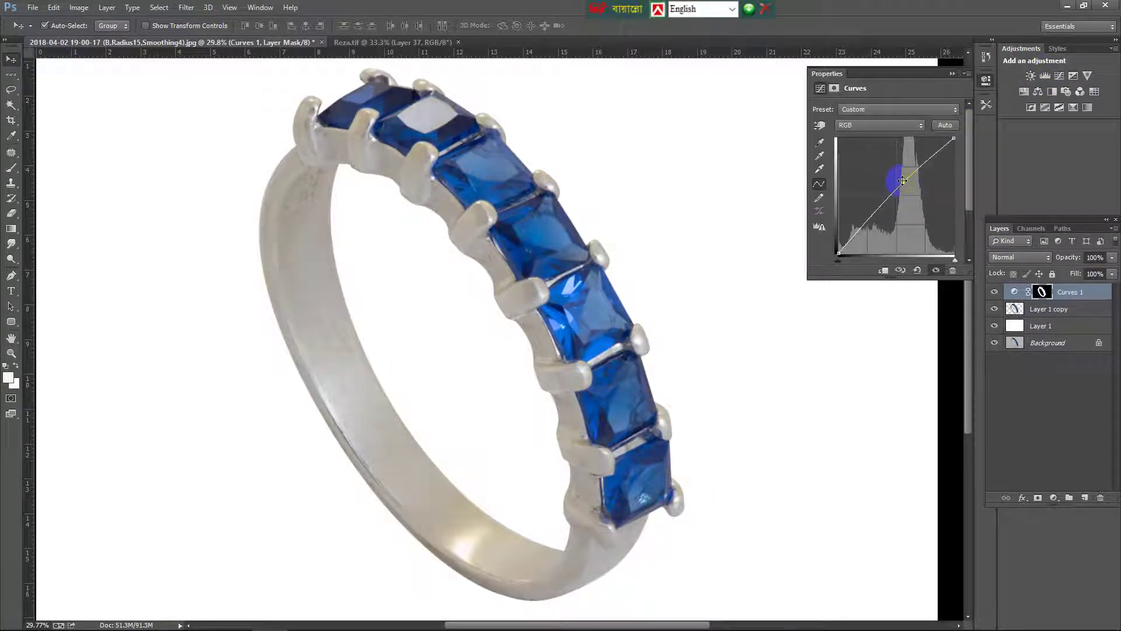
{"action": "left_click", "coordinate": [949, 74]}
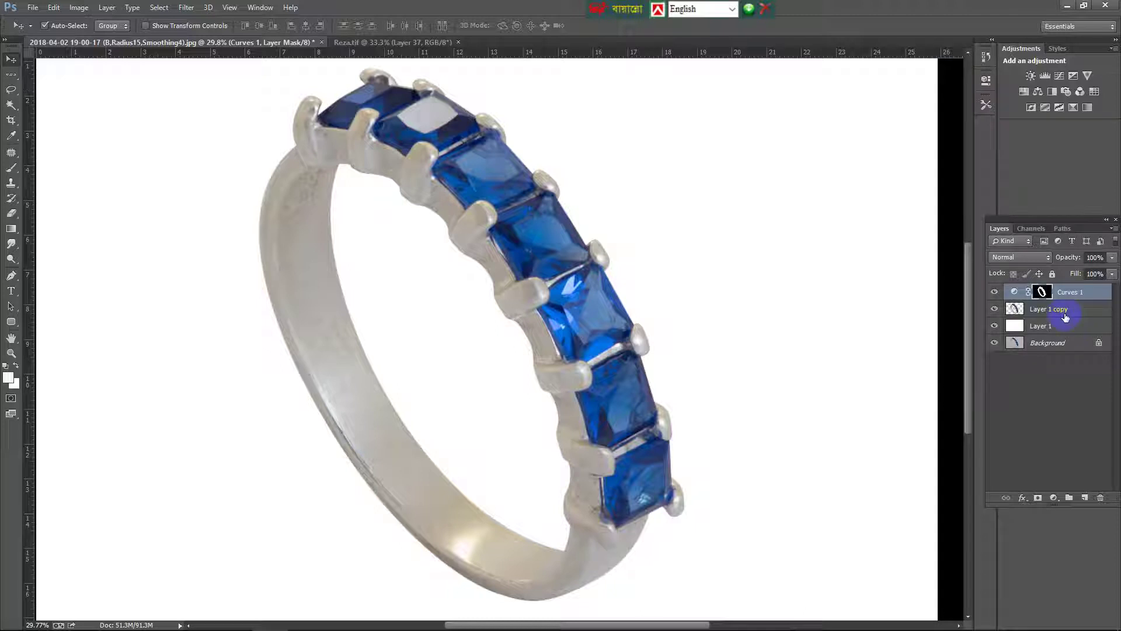
{"action": "key", "text": "Delete"}
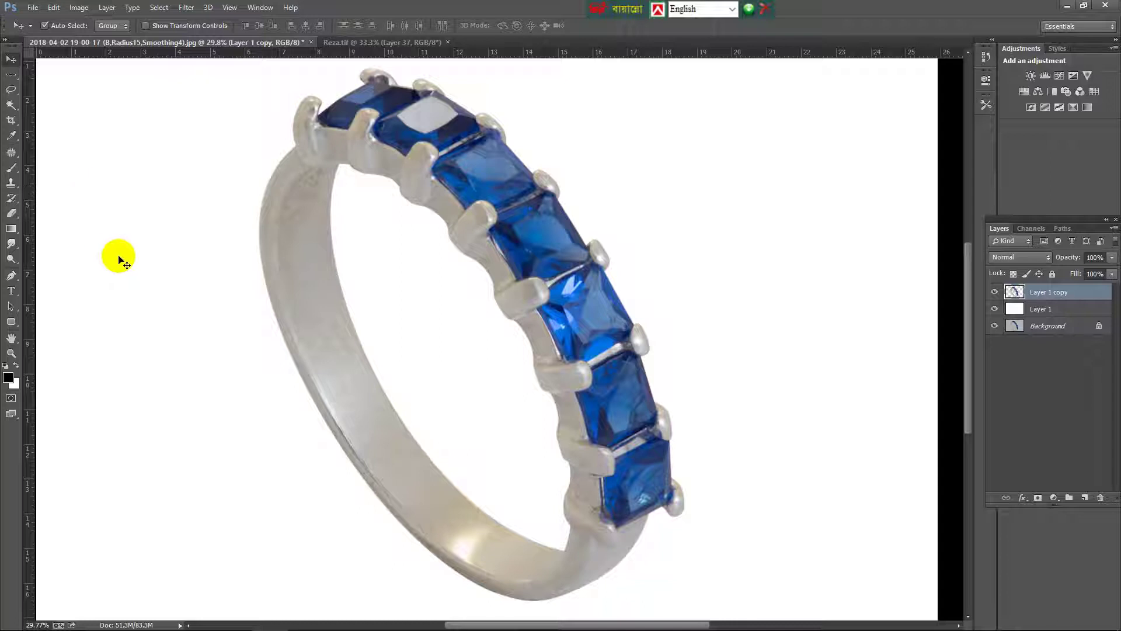
With the Pen tool, trace the path along the band's inner upper and left edges
{"action": "left_click", "coordinate": [12, 275]}
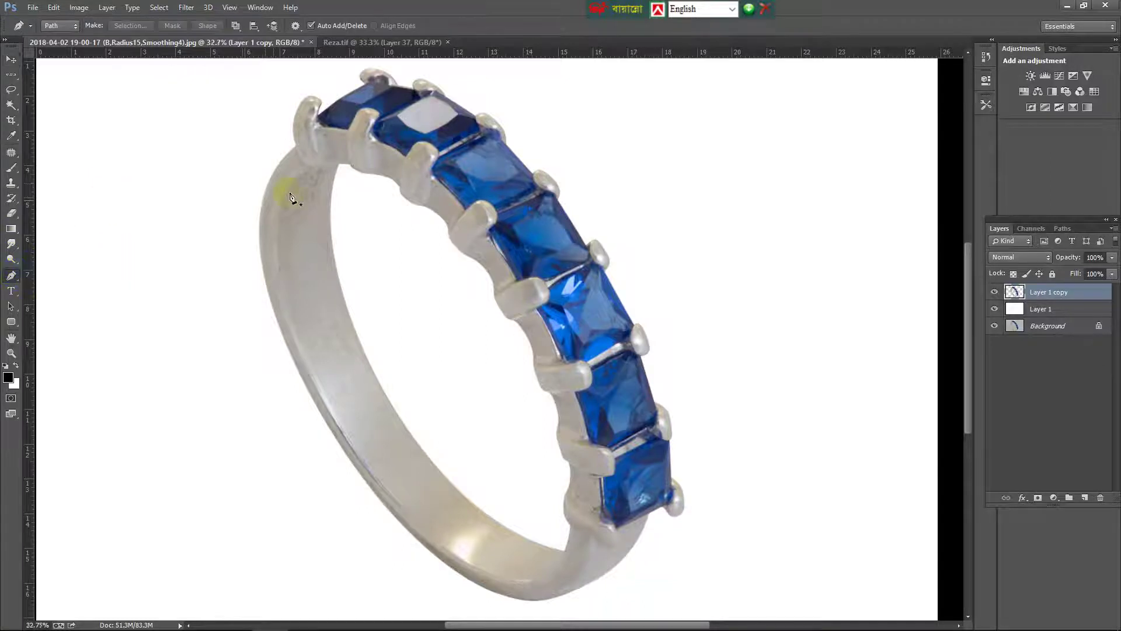
{"action": "scroll", "coordinate": [293, 180], "scroll_direction": "up", "scroll_amount": 5}
{"action": "scroll", "coordinate": [350, 151], "scroll_direction": "up", "scroll_amount": 4}
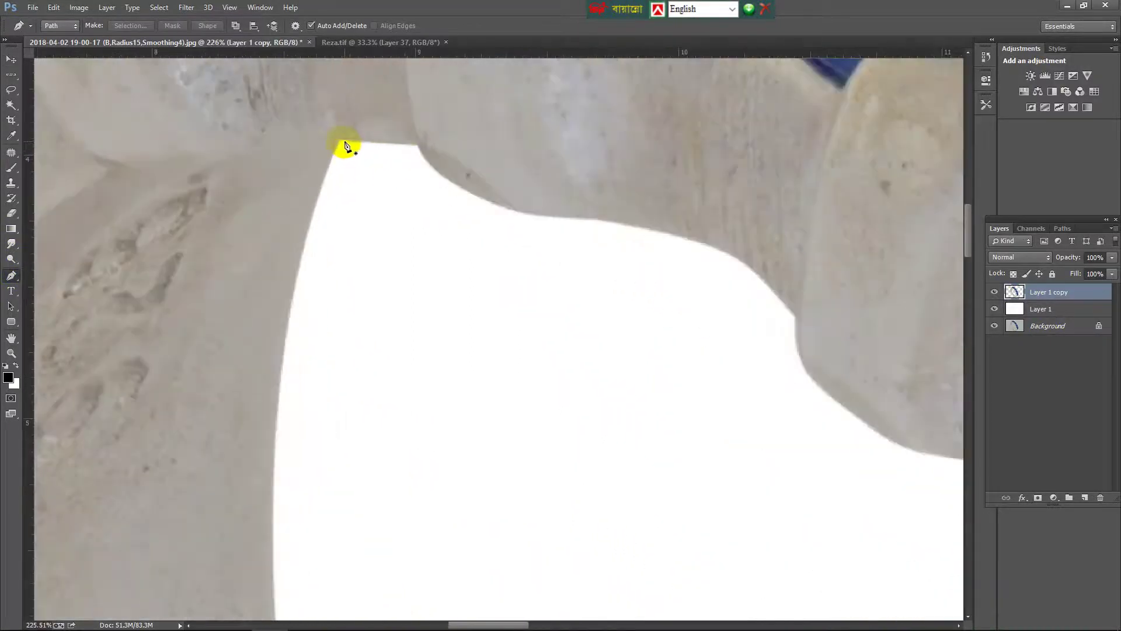
{"action": "scroll", "coordinate": [140, 187], "scroll_direction": "down", "scroll_amount": 3}
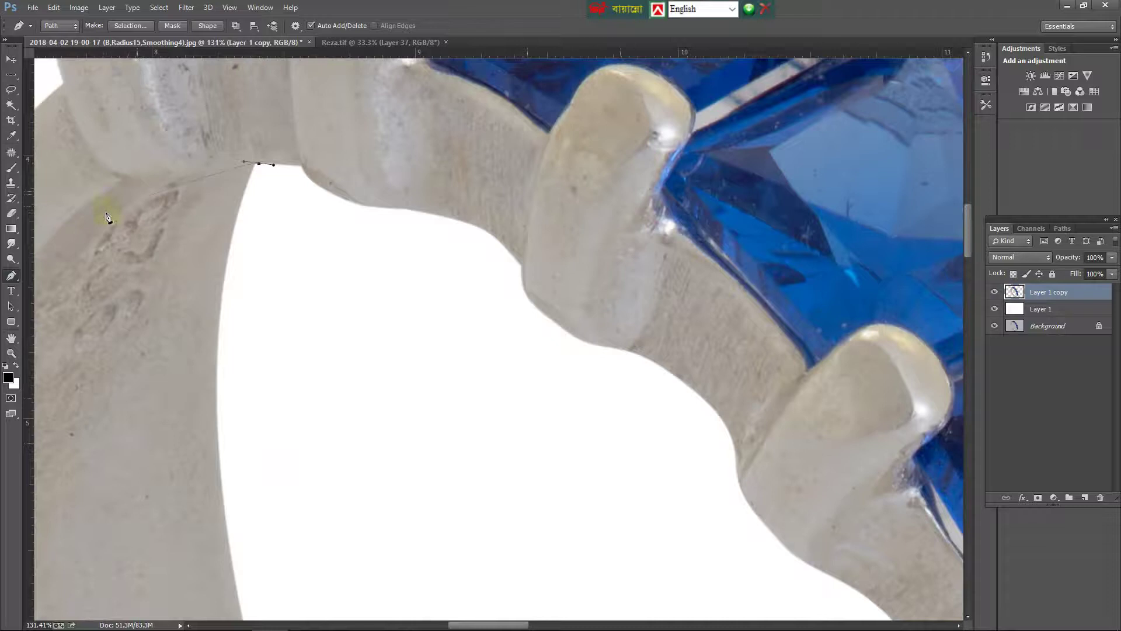
{"action": "left_click_drag", "start_coordinate": [111, 220], "coordinate": [358, 187]}
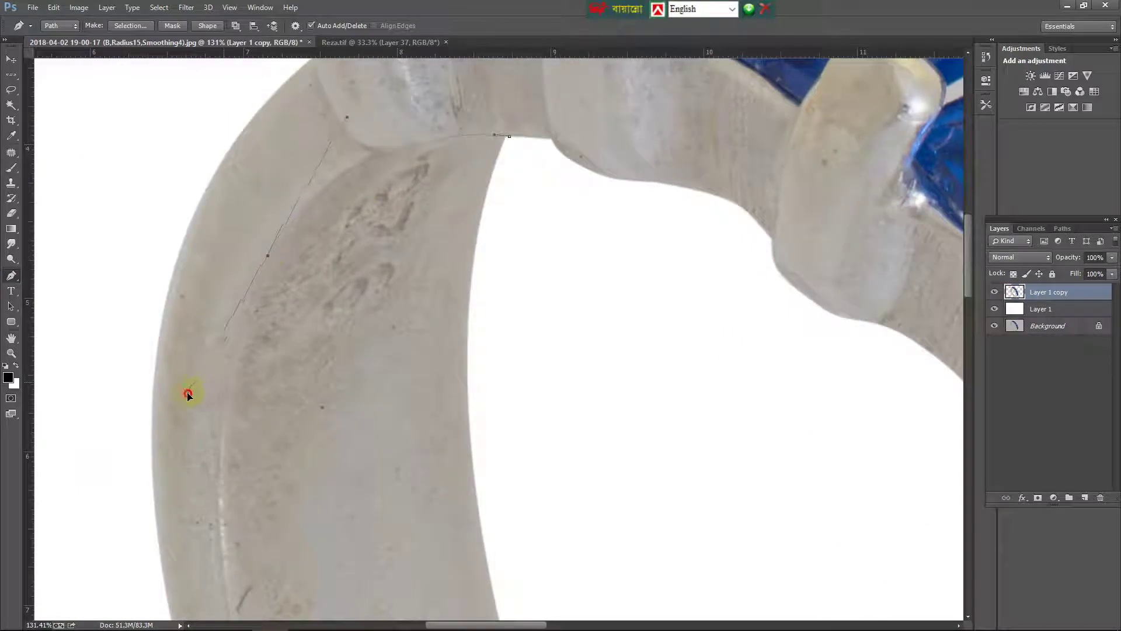
{"action": "scroll", "coordinate": [211, 354], "scroll_direction": "down", "scroll_amount": 4}
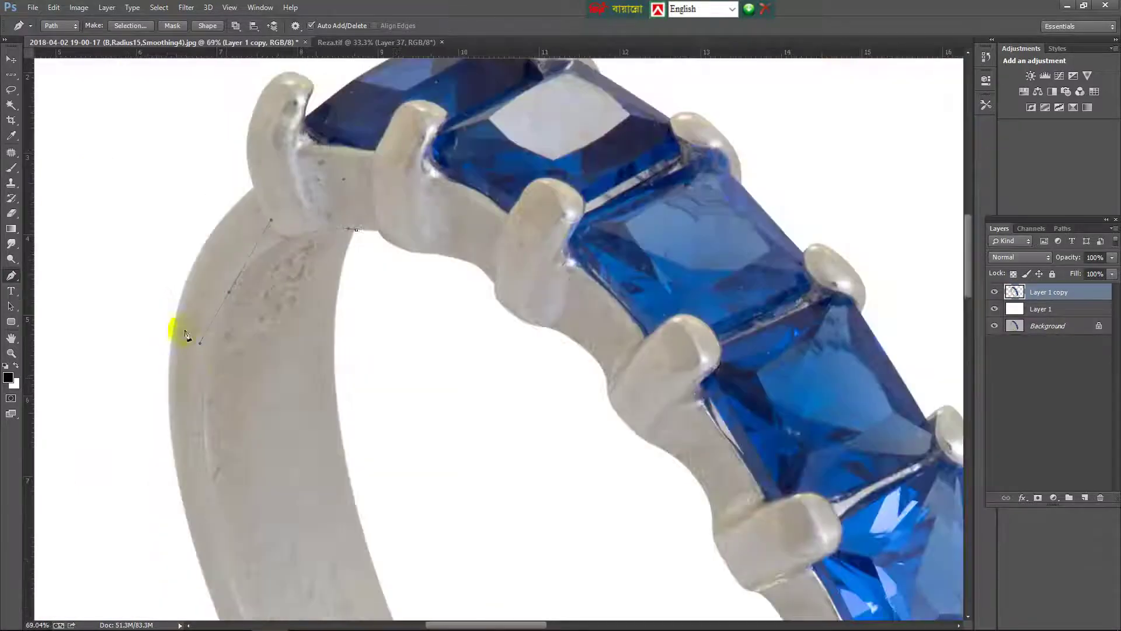
{"action": "scroll", "coordinate": [321, 170], "scroll_direction": "up", "scroll_amount": 2}
{"action": "scroll", "coordinate": [352, 416], "scroll_direction": "up", "scroll_amount": 1}
{"action": "scroll", "coordinate": [352, 416], "scroll_direction": "up", "scroll_amount": 1}
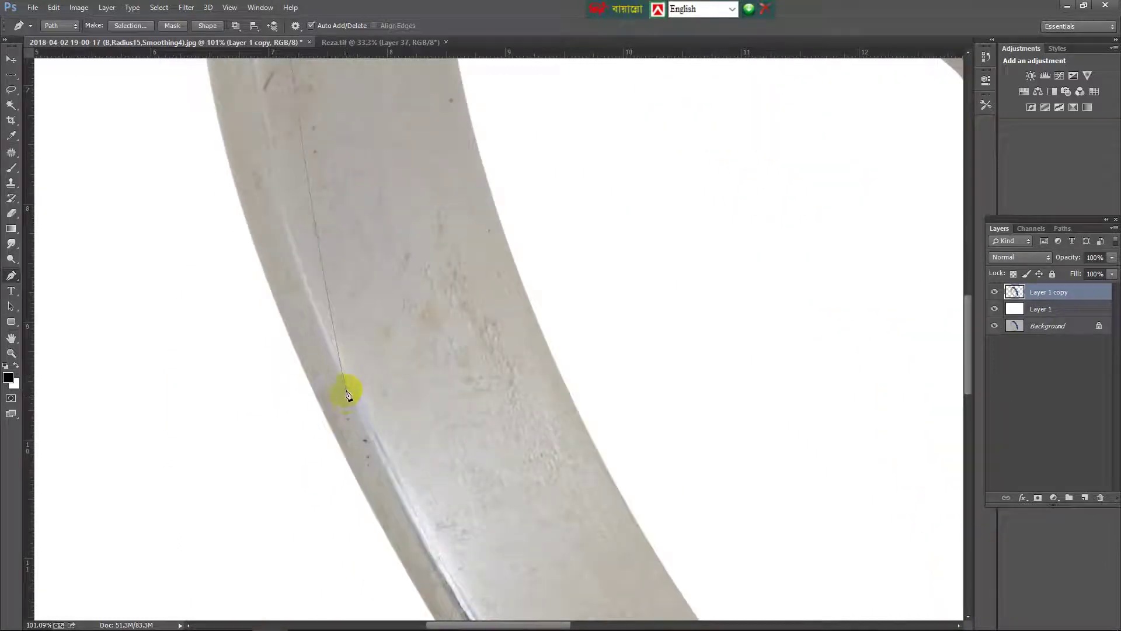
{"action": "left_click_drag", "start_coordinate": [403, 507], "coordinate": [423, 550]}
{"action": "scroll", "coordinate": [284, 210], "scroll_direction": "down", "scroll_amount": 2}
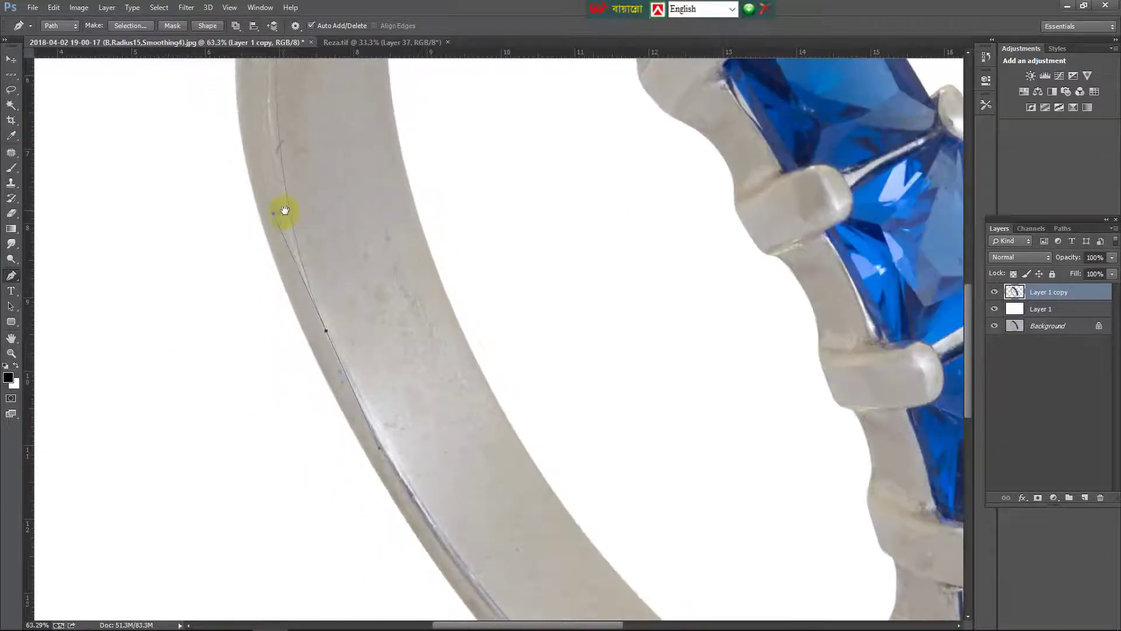
{"action": "left_click_drag", "start_coordinate": [283, 192], "coordinate": [298, 328]}
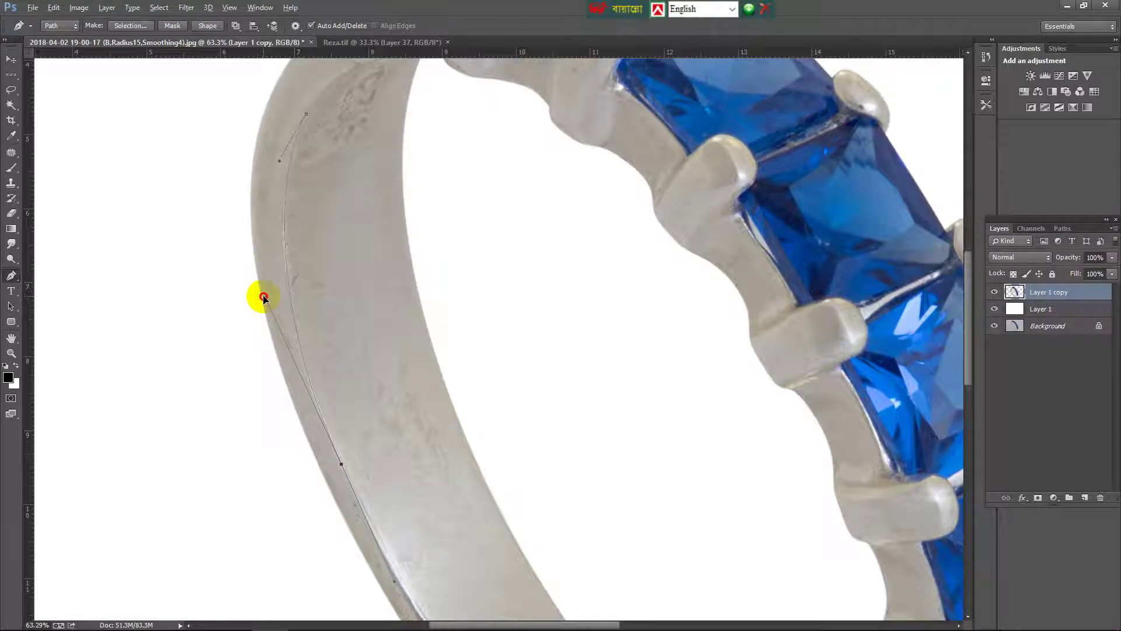
{"action": "mouse_move", "coordinate": [390, 455]}
{"action": "left_mouse_down"}
{"action": "mouse_move", "coordinate": [328, 408]}
{"action": "mouse_move", "coordinate": [268, 237]}
{"action": "left_mouse_up"}
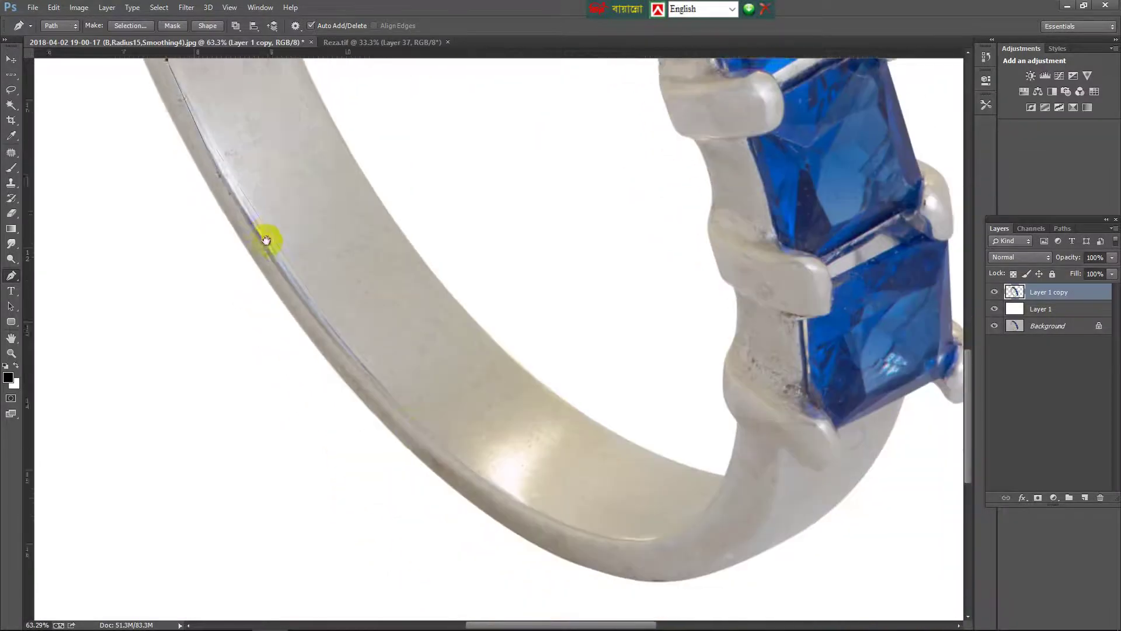
{"action": "scroll", "coordinate": [402, 417], "scroll_direction": "up", "scroll_amount": 1}
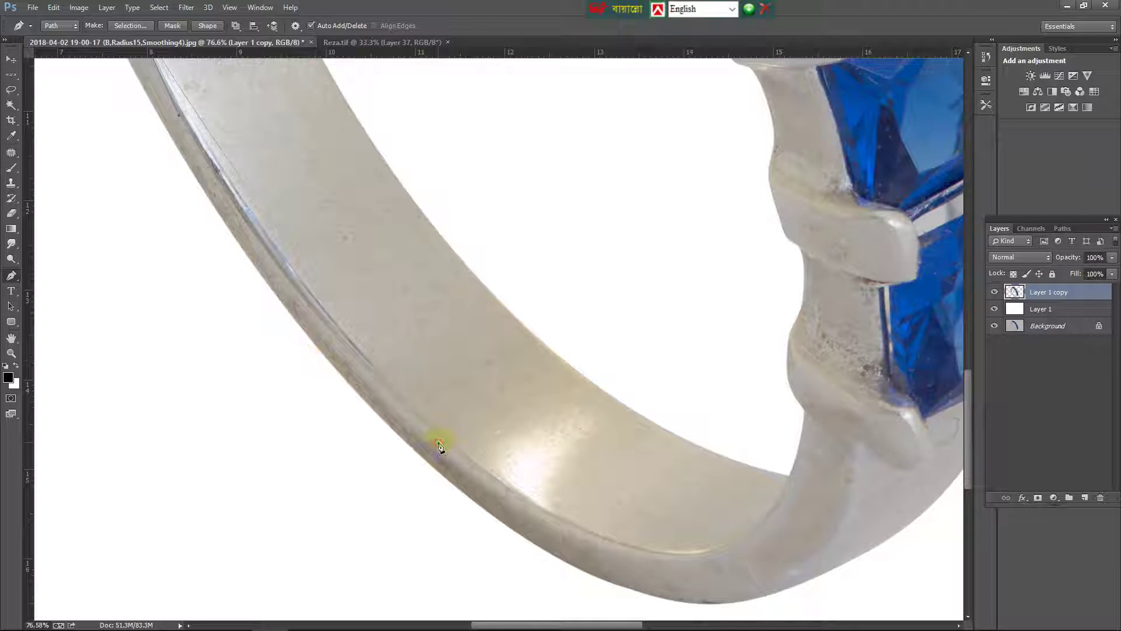
Curve the path along the band's lower edge and close it at the start anchor
{"action": "left_click", "coordinate": [584, 579]}
{"action": "scroll", "coordinate": [656, 571], "scroll_direction": "up", "scroll_amount": 2}
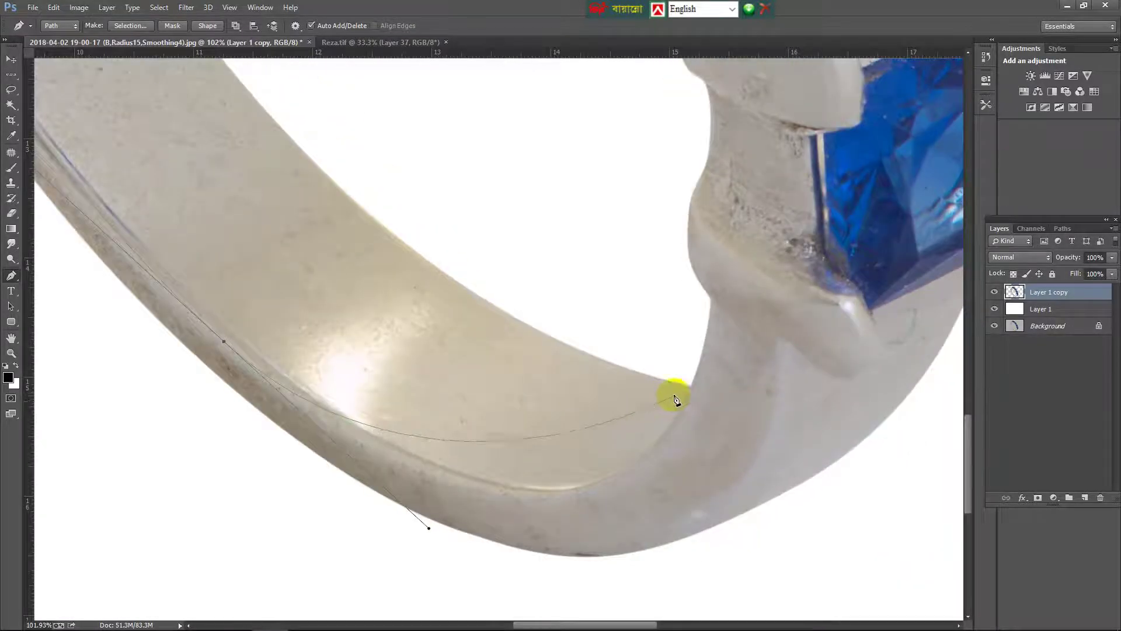
{"action": "scroll", "coordinate": [674, 399], "scroll_direction": "up", "scroll_amount": 1}
{"action": "scroll", "coordinate": [671, 395], "scroll_direction": "up", "scroll_amount": 1}
{"action": "scroll", "coordinate": [689, 380], "scroll_direction": "up", "scroll_amount": 2}
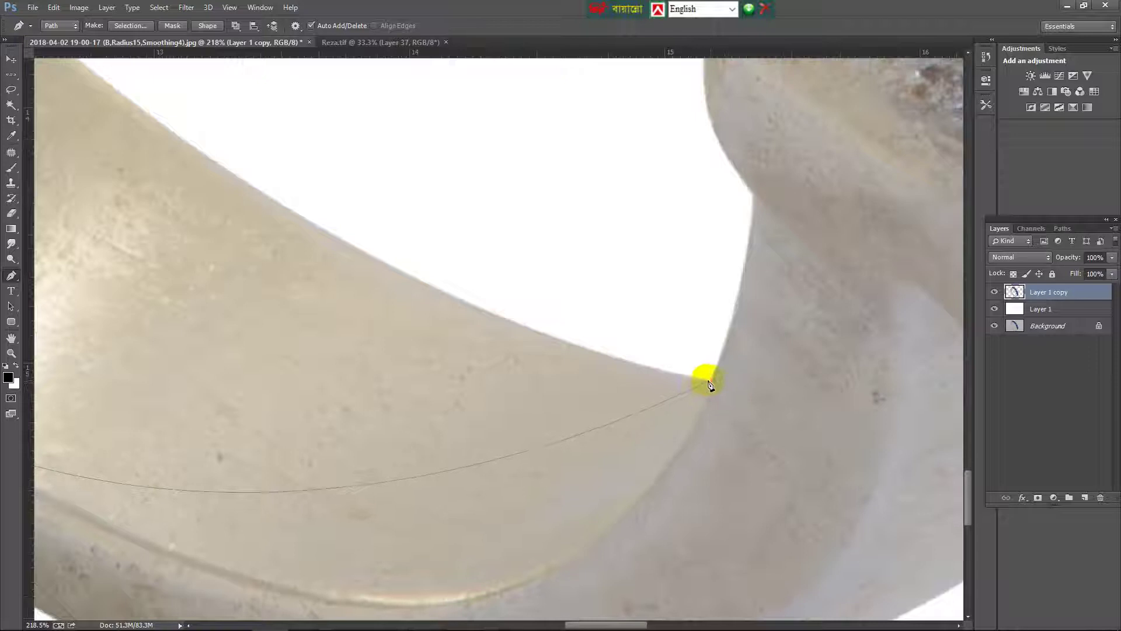
{"action": "left_click_drag", "start_coordinate": [710, 382], "coordinate": [723, 282]}
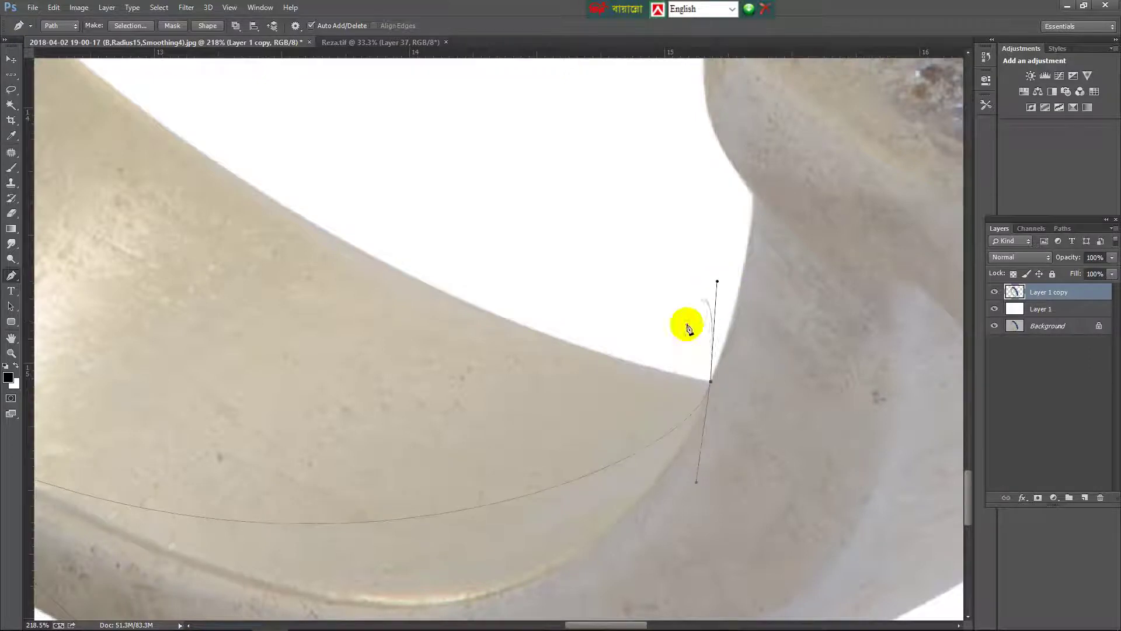
{"action": "scroll", "coordinate": [647, 476], "scroll_direction": "down", "scroll_amount": 3}
{"action": "left_click_drag", "start_coordinate": [689, 466], "coordinate": [667, 506]}
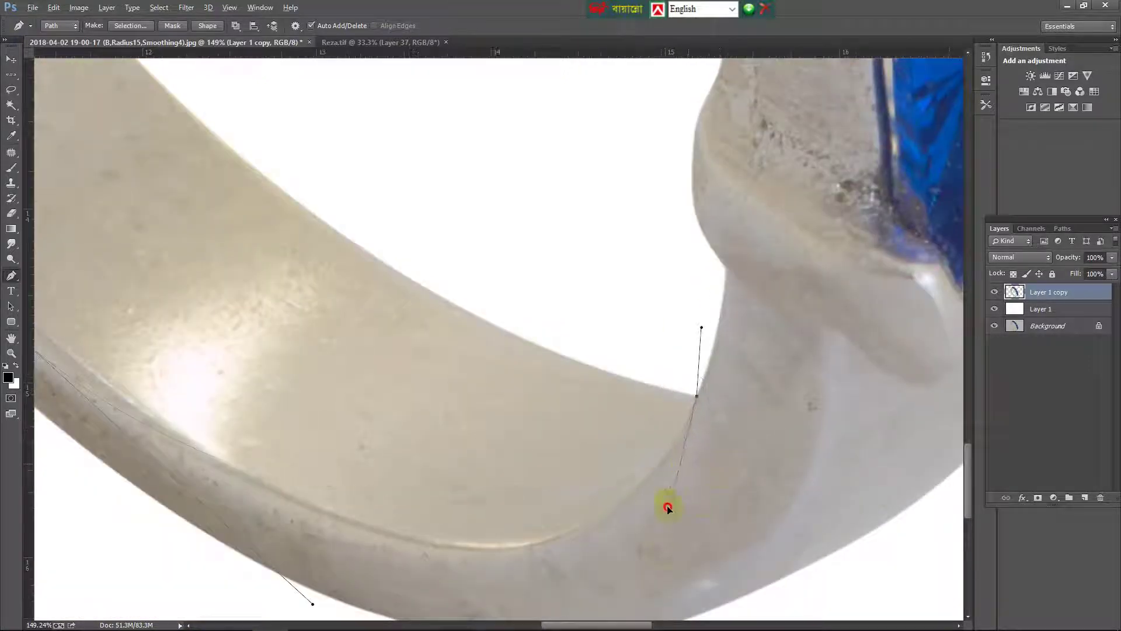
{"action": "left_click_drag", "start_coordinate": [681, 596], "coordinate": [644, 608]}
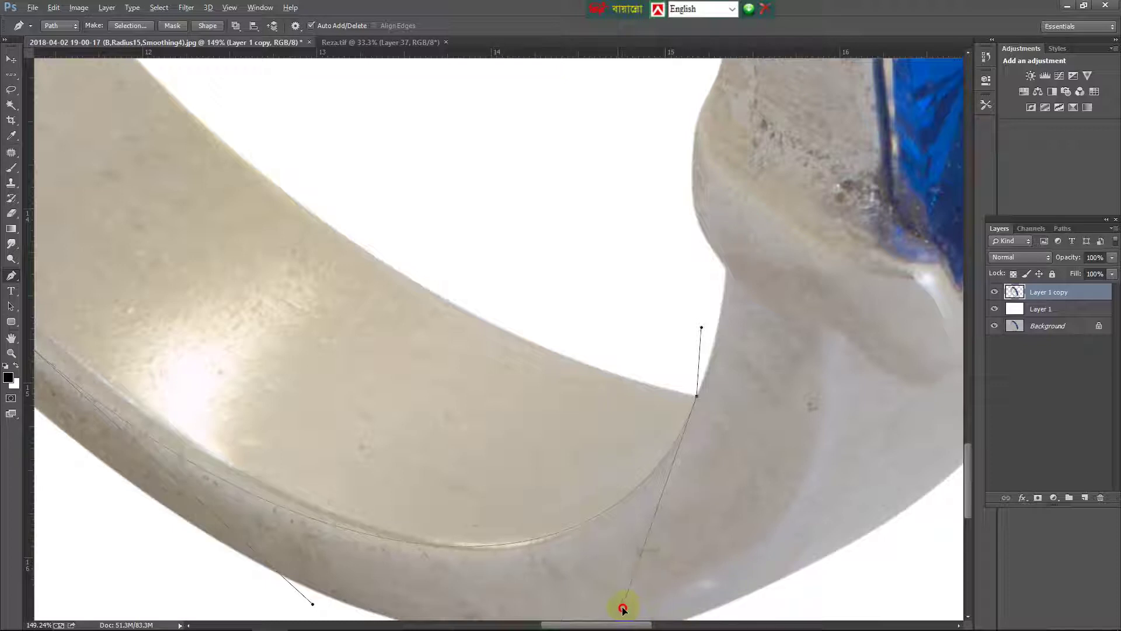
{"action": "scroll", "coordinate": [313, 501], "scroll_direction": "down", "scroll_amount": 3}
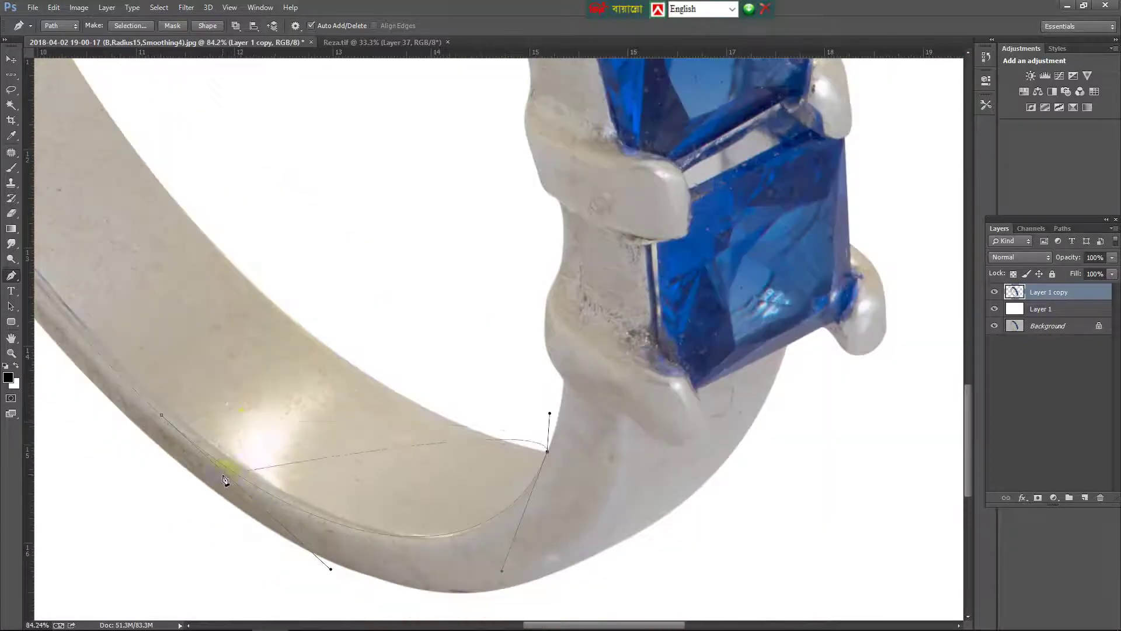
{"action": "scroll", "coordinate": [283, 426], "scroll_direction": "down", "scroll_amount": 2}
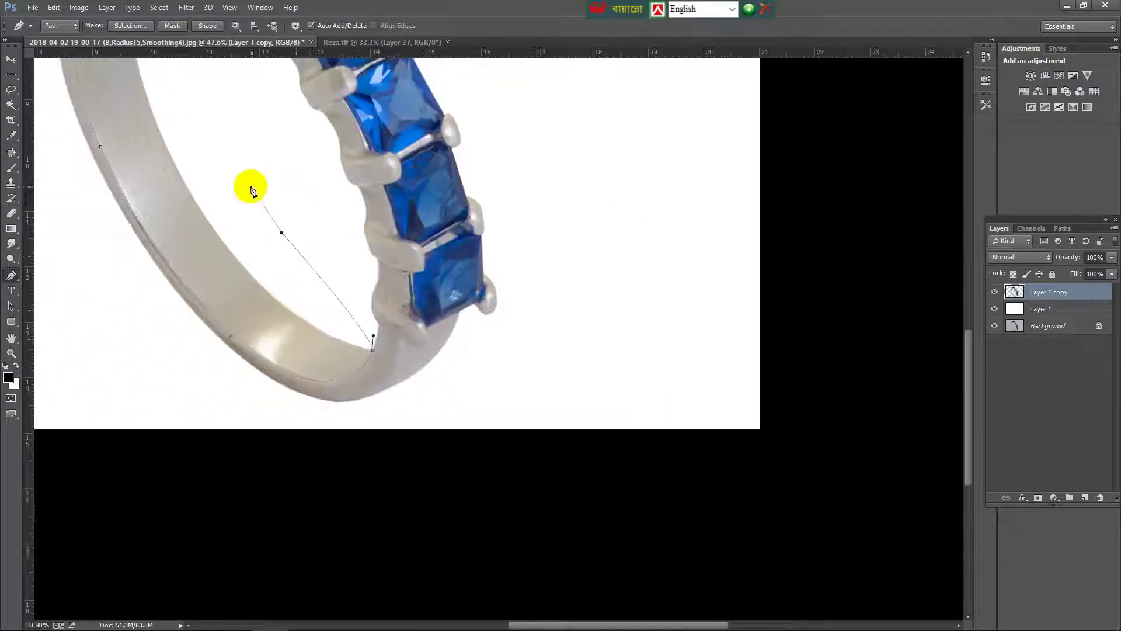
{"action": "scroll", "coordinate": [461, 529], "scroll_direction": "down", "scroll_amount": 2}
{"action": "left_click_drag", "start_coordinate": [438, 459], "coordinate": [432, 453]}
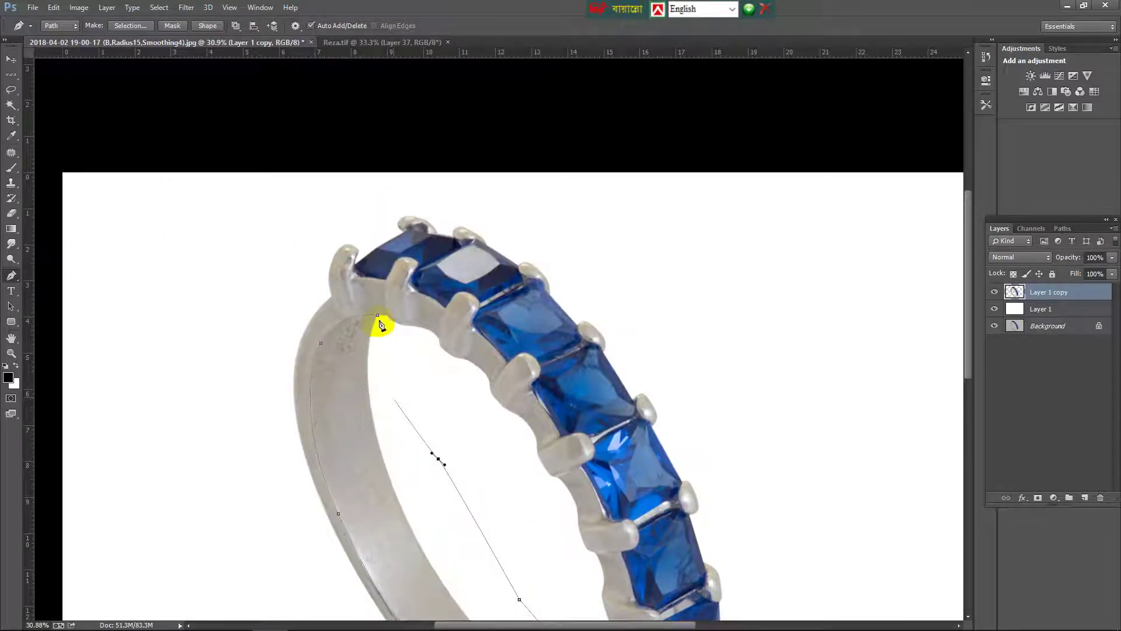
{"action": "left_click_drag", "start_coordinate": [378, 315], "coordinate": [415, 320]}
Load the closed Work Path as a selection and add a new empty layer
{"action": "key", "text": "Return"}
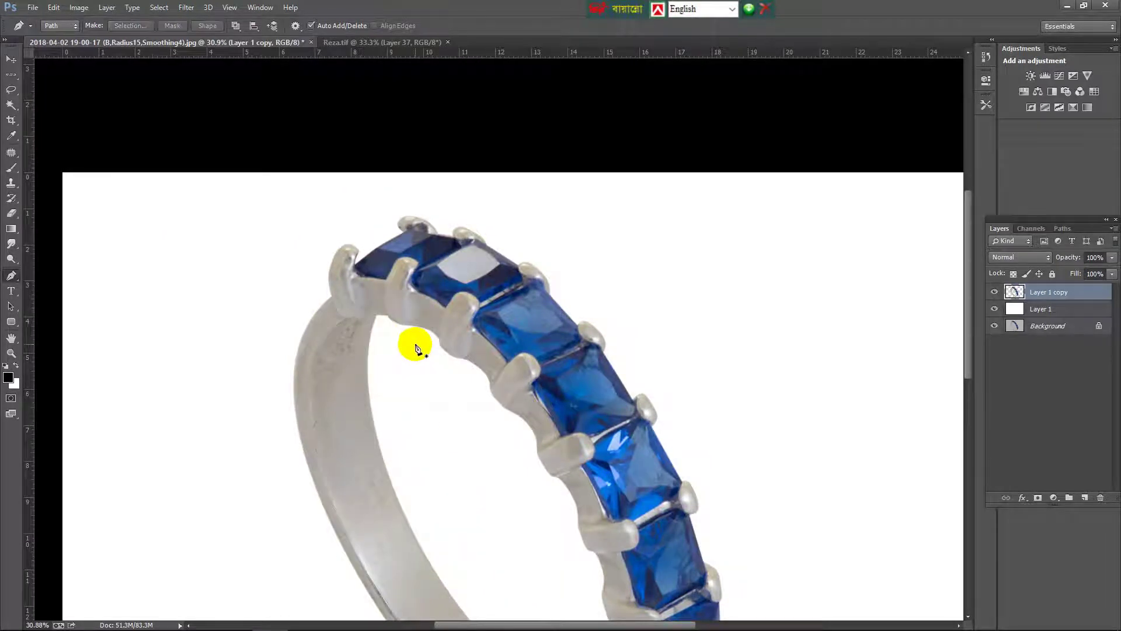
{"action": "left_click", "coordinate": [1064, 228]}
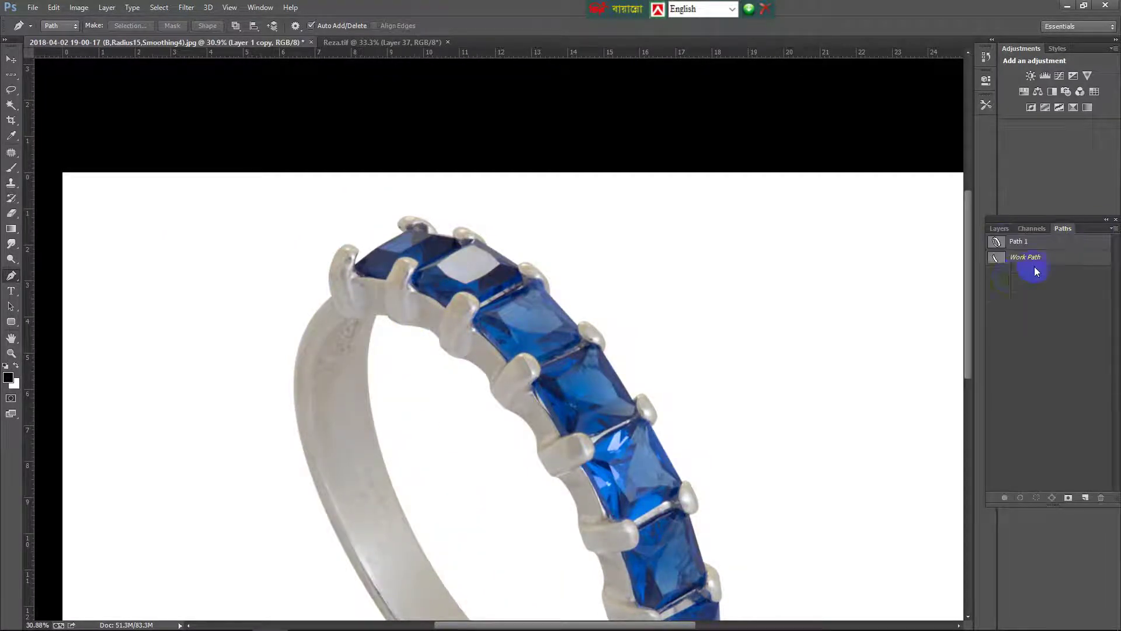
{"action": "left_click", "coordinate": [996, 260], "text": "ctrl"}
{"action": "left_click", "coordinate": [999, 228]}
{"action": "key", "text": "ctrl+shift+alt+n"}
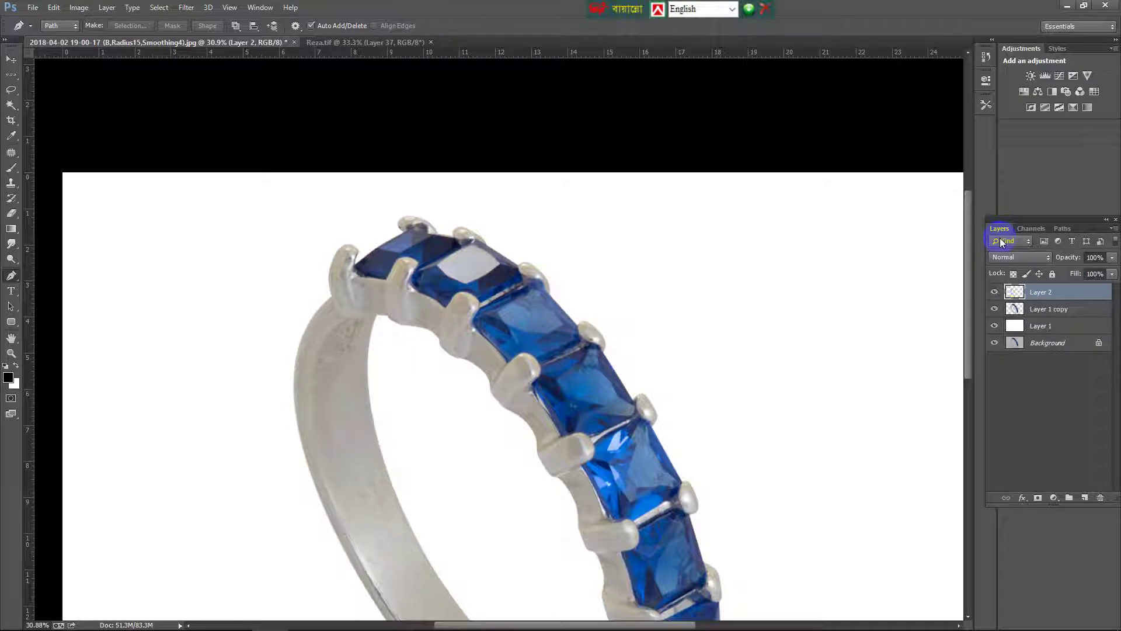
Paint the selected inner band flat grey with a 617 px, 100% opacity brush
{"action": "left_click", "coordinate": [12, 167]}
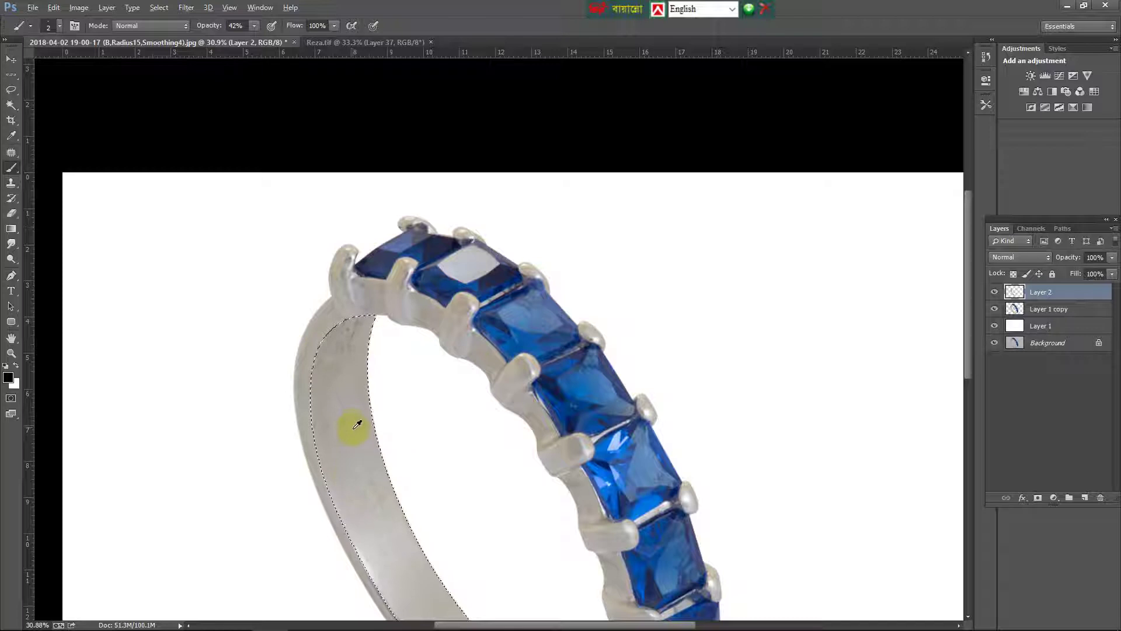
{"action": "left_click_drag", "start_coordinate": [354, 419], "coordinate": [318, 358]}
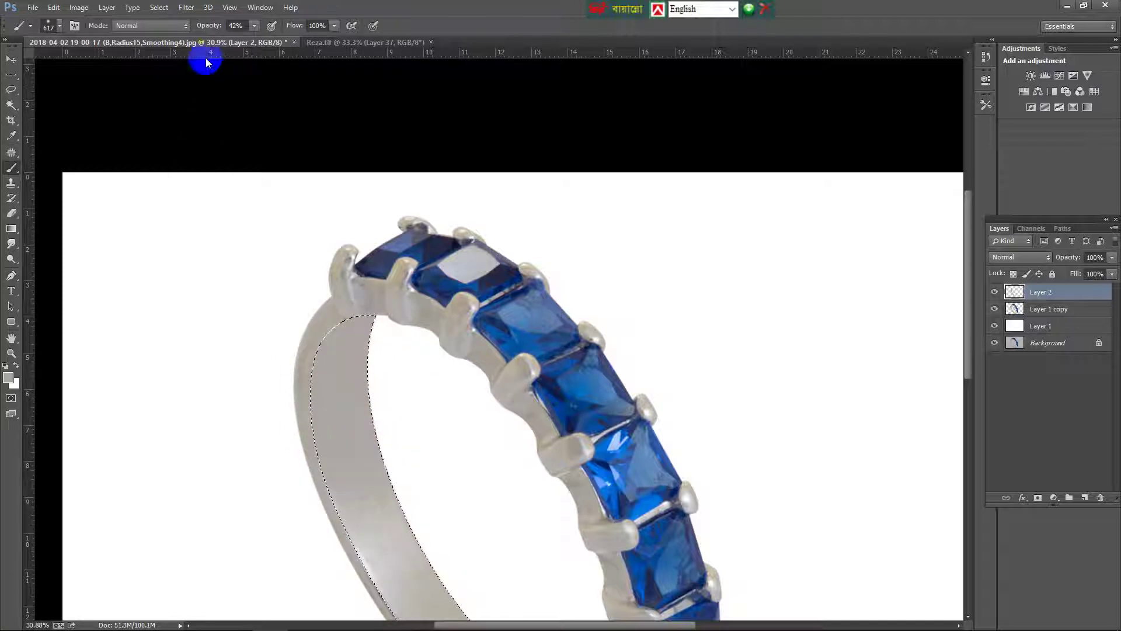
{"action": "left_click_drag", "start_coordinate": [212, 25], "coordinate": [251, 30]}
{"action": "scroll", "coordinate": [362, 502], "scroll_direction": "down", "scroll_amount": 2}
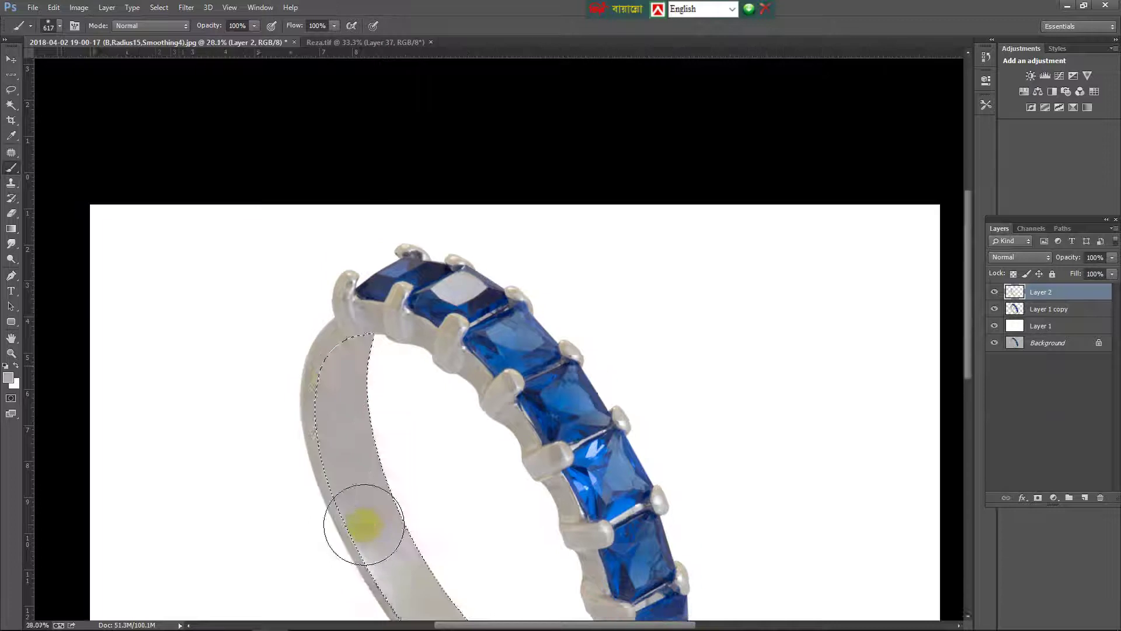
{"action": "mouse_move", "coordinate": [340, 407]}
{"action": "left_mouse_down"}
{"action": "mouse_move", "coordinate": [380, 313]}
{"action": "mouse_move", "coordinate": [521, 497]}
{"action": "left_mouse_up"}
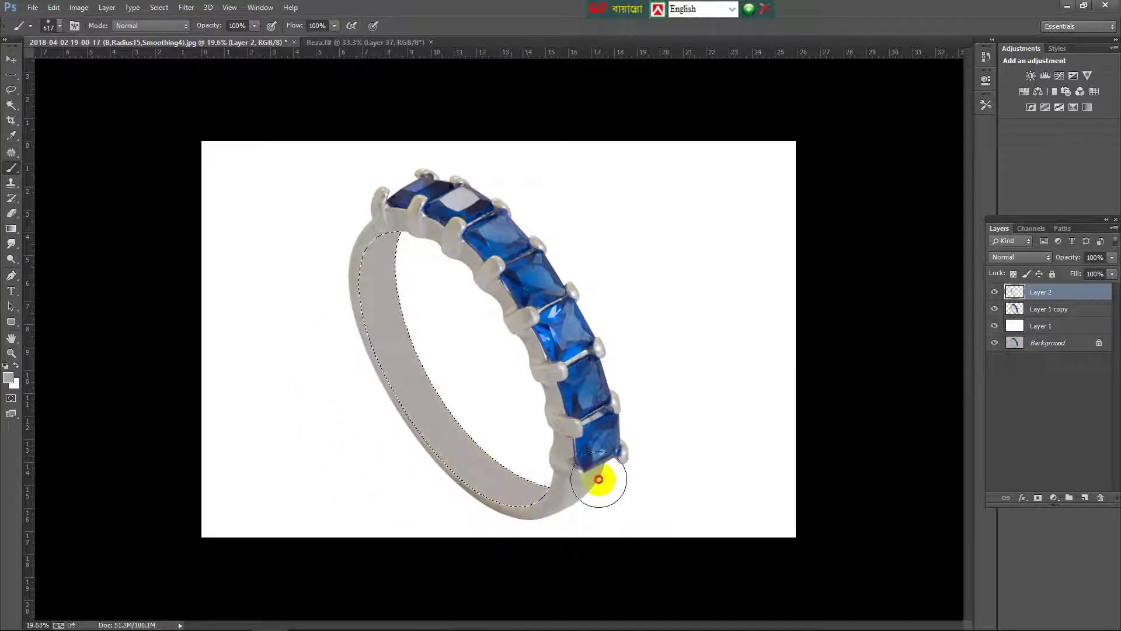
{"action": "scroll", "coordinate": [374, 292], "scroll_direction": "up", "scroll_amount": 2}
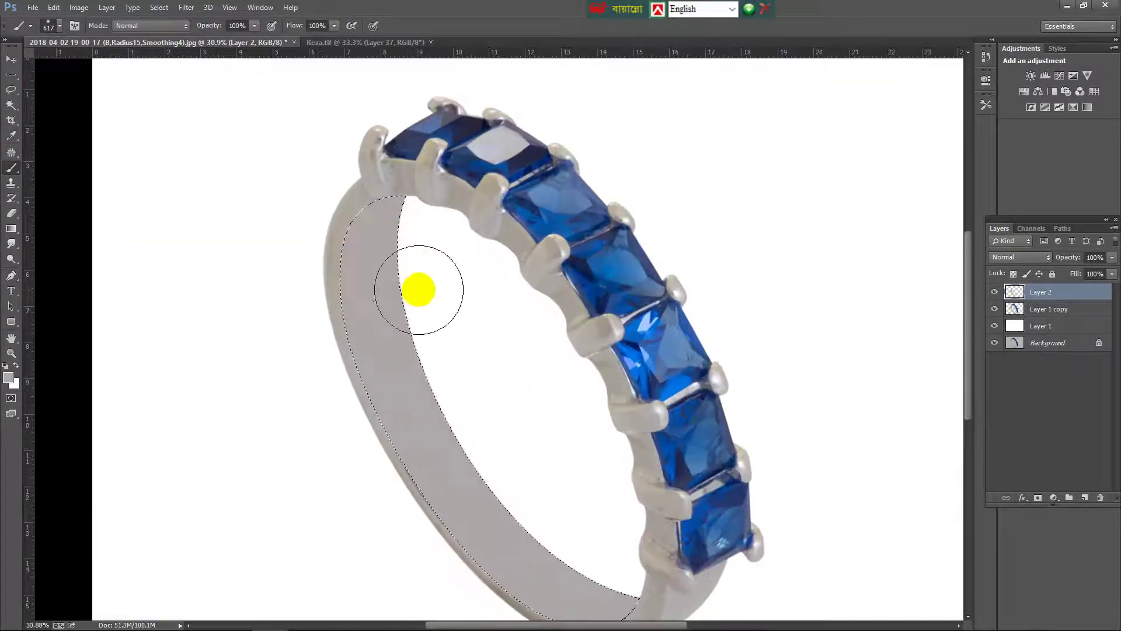
{"action": "left_click_drag", "start_coordinate": [419, 289], "coordinate": [433, 323]}
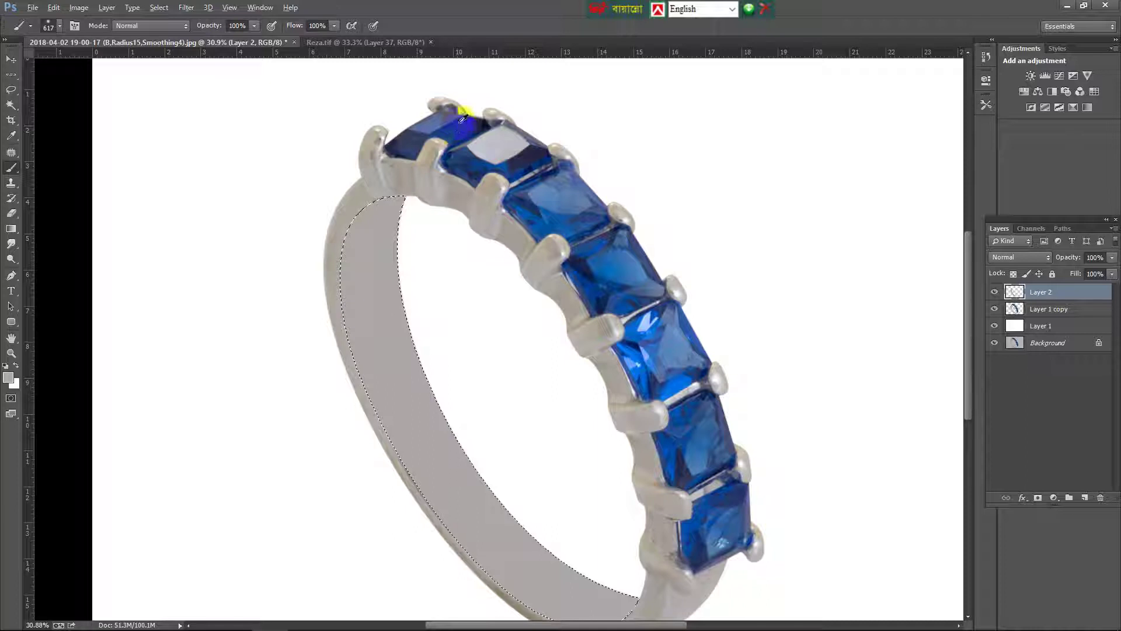
{"action": "left_click_drag", "start_coordinate": [462, 119], "coordinate": [343, 100]}
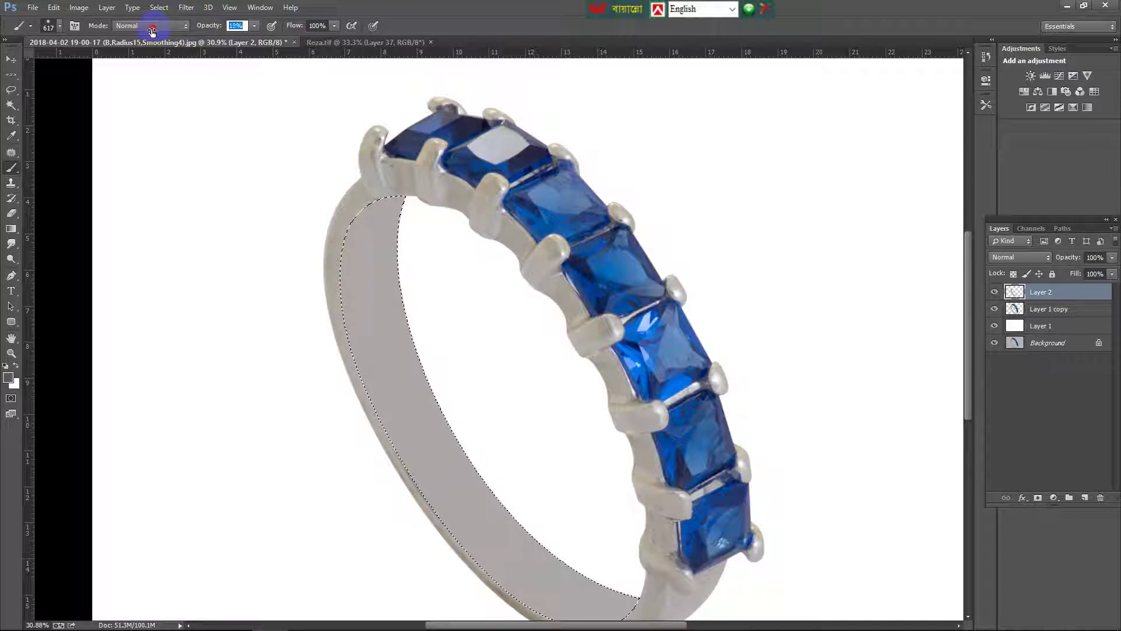
Enlarge the brush to 851 px and lighten the band with a faint white stroke
{"action": "right_click", "coordinate": [429, 255]}
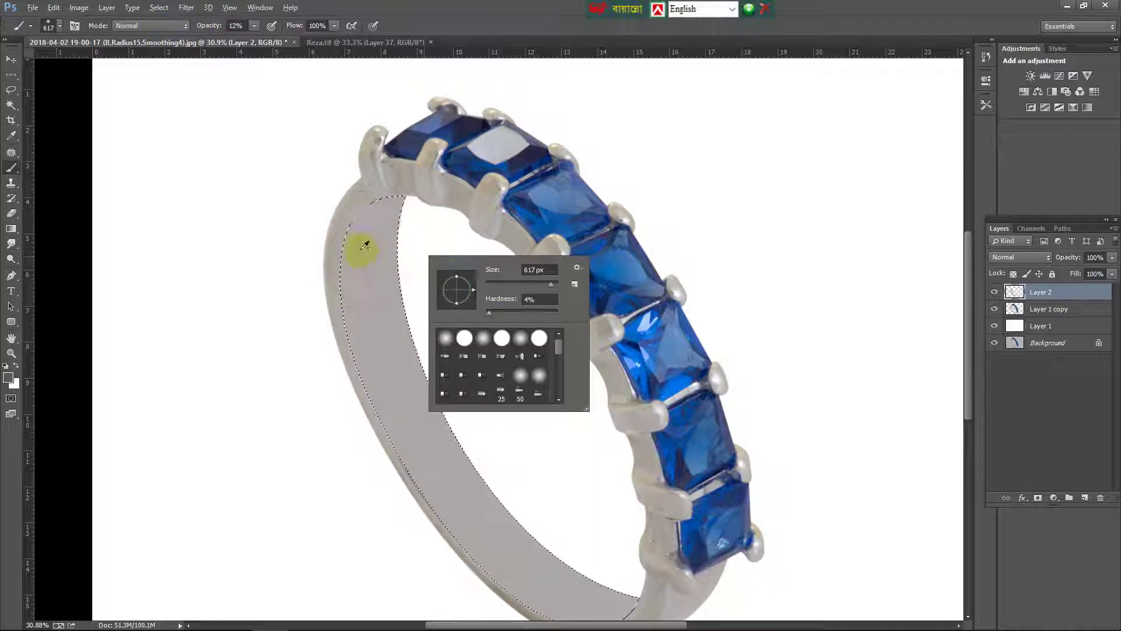
{"action": "left_click_drag", "start_coordinate": [365, 245], "coordinate": [385, 240]}
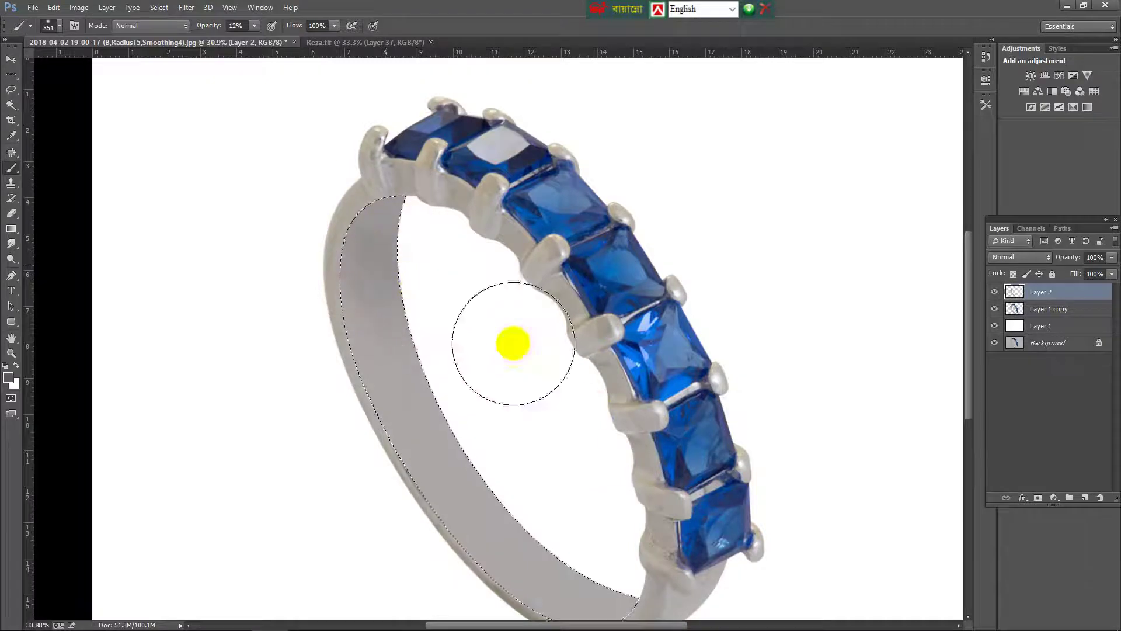
{"action": "scroll", "coordinate": [512, 343], "scroll_direction": "down", "scroll_amount": 1}
{"action": "scroll", "coordinate": [576, 441], "scroll_direction": "down", "scroll_amount": 1}
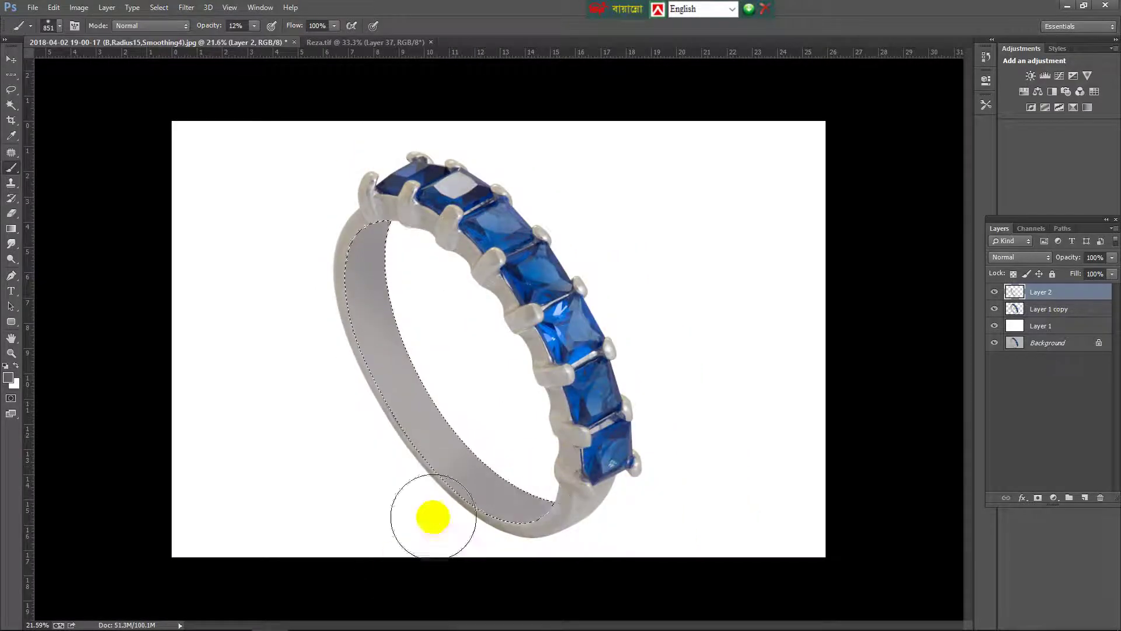
{"action": "left_click", "coordinate": [355, 411], "text": "alt"}
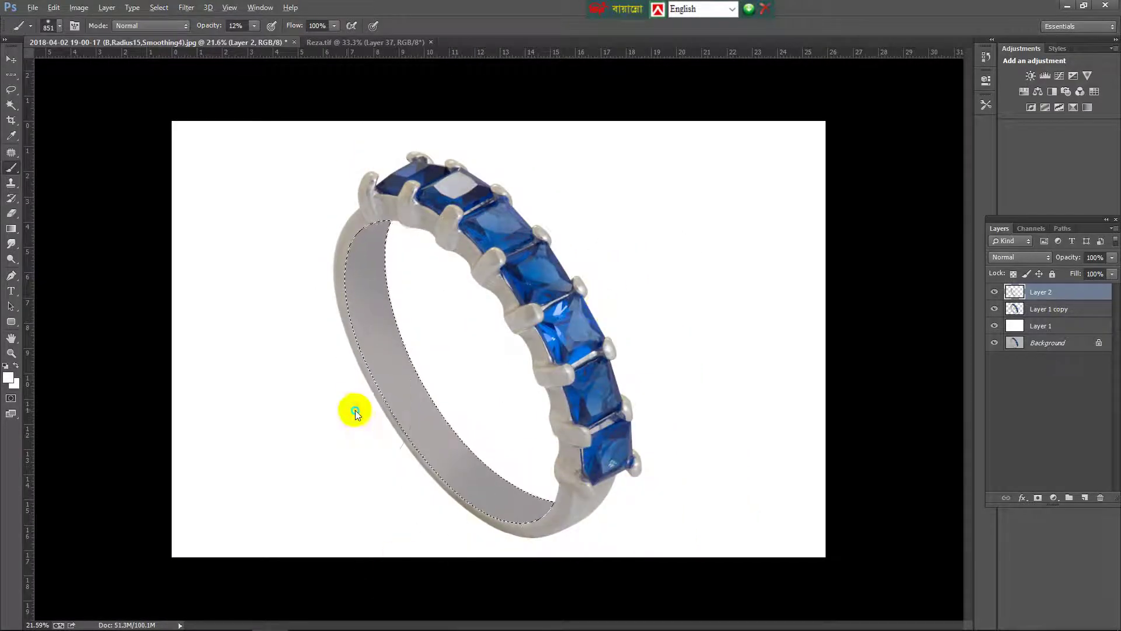
{"action": "mouse_move", "coordinate": [355, 412]}
{"action": "left_mouse_down"}
{"action": "mouse_move", "coordinate": [357, 400]}
{"action": "mouse_move", "coordinate": [483, 368]}
{"action": "mouse_move", "coordinate": [457, 345]}
{"action": "mouse_move", "coordinate": [198, 545]}
{"action": "left_mouse_up"}
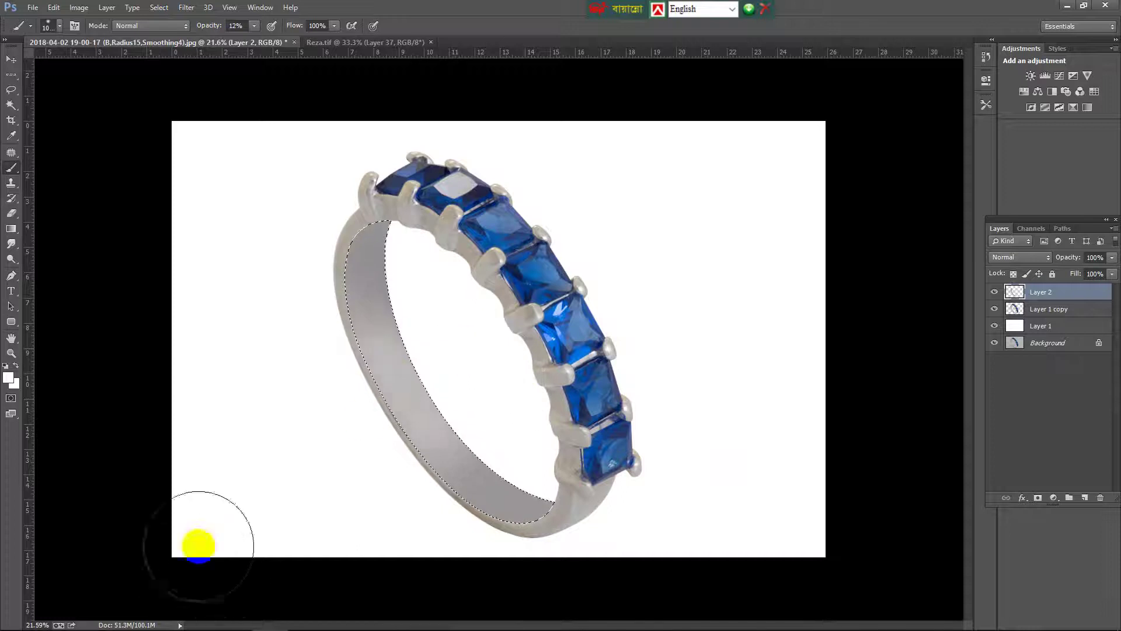
{"action": "left_click", "coordinate": [1029, 305]}
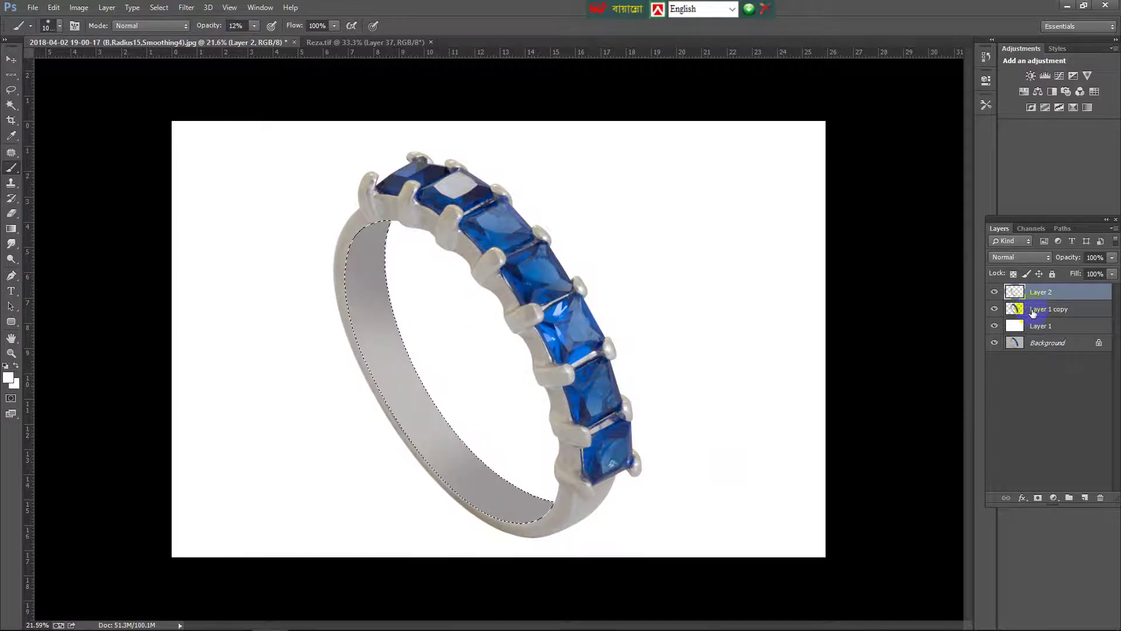
Delete the painted Layer 2, load Layer 1 copy's outline, and add a fresh empty layer
{"action": "mouse_move", "coordinate": [1032, 312]}
{"action": "left_mouse_down"}
{"action": "mouse_move", "coordinate": [943, 358]}
{"action": "mouse_move", "coordinate": [959, 332]}
{"action": "left_mouse_up"}
{"action": "key", "text": "ctrl+z"}
{"action": "mouse_move", "coordinate": [1014, 292]}
{"action": "left_mouse_down"}
{"action": "mouse_move", "coordinate": [938, 332]}
{"action": "mouse_move", "coordinate": [905, 301]}
{"action": "mouse_move", "coordinate": [1009, 302]}
{"action": "left_mouse_up"}
{"action": "left_click", "coordinate": [1022, 293], "text": "ctrl"}
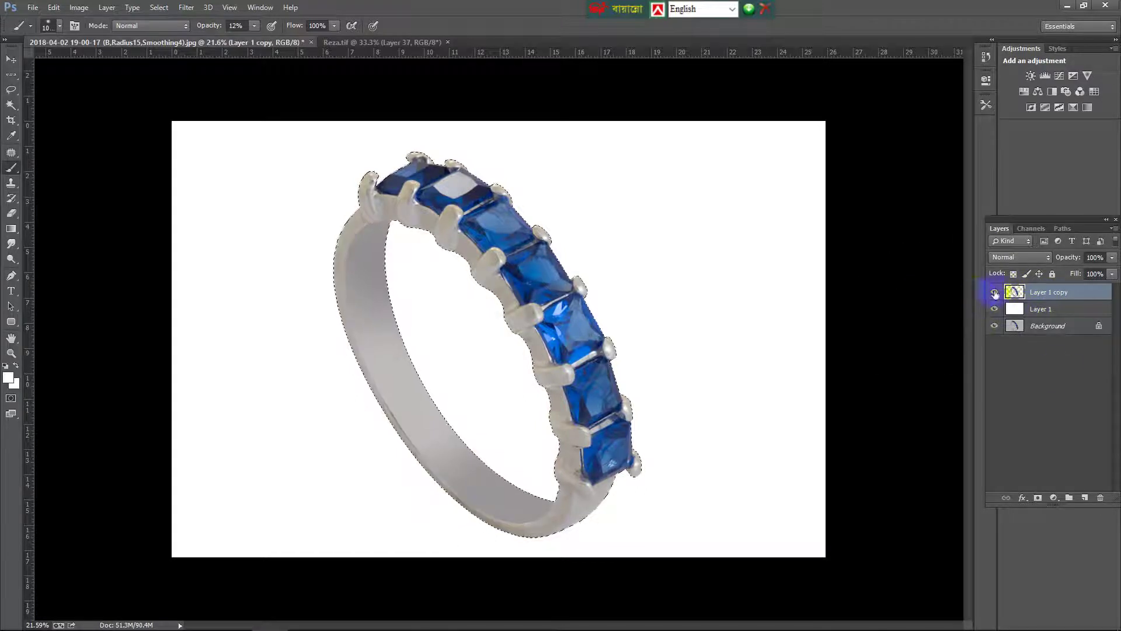
{"action": "left_click", "coordinate": [1086, 498]}
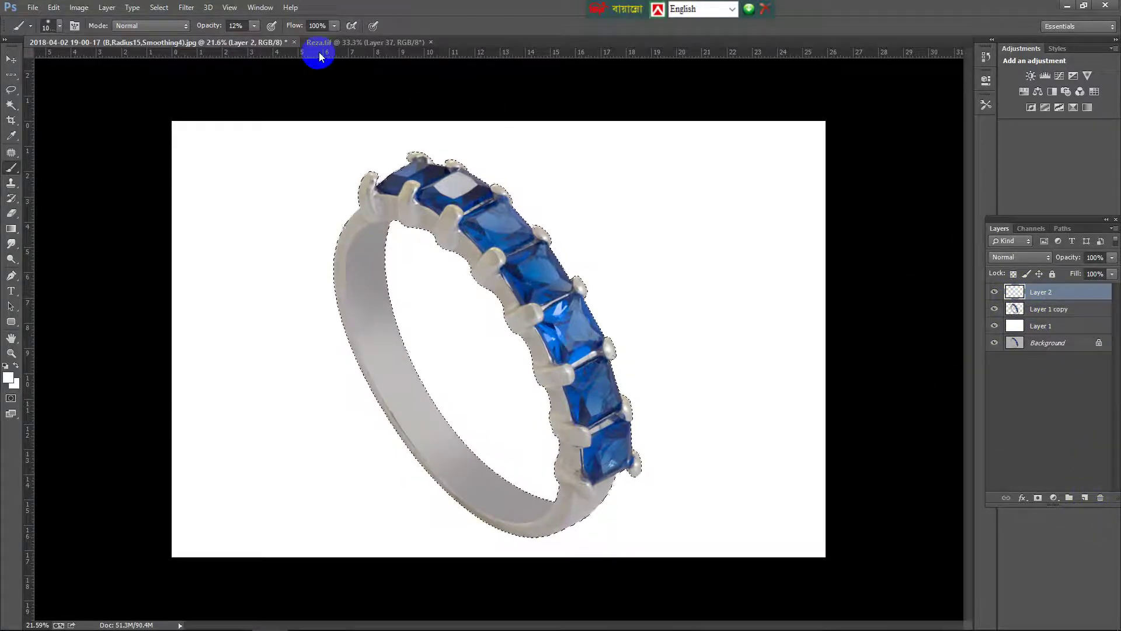
Sample a grey swatch from the Reza.tif colour sheet, then return to the ring document
{"action": "left_click", "coordinate": [332, 42]}
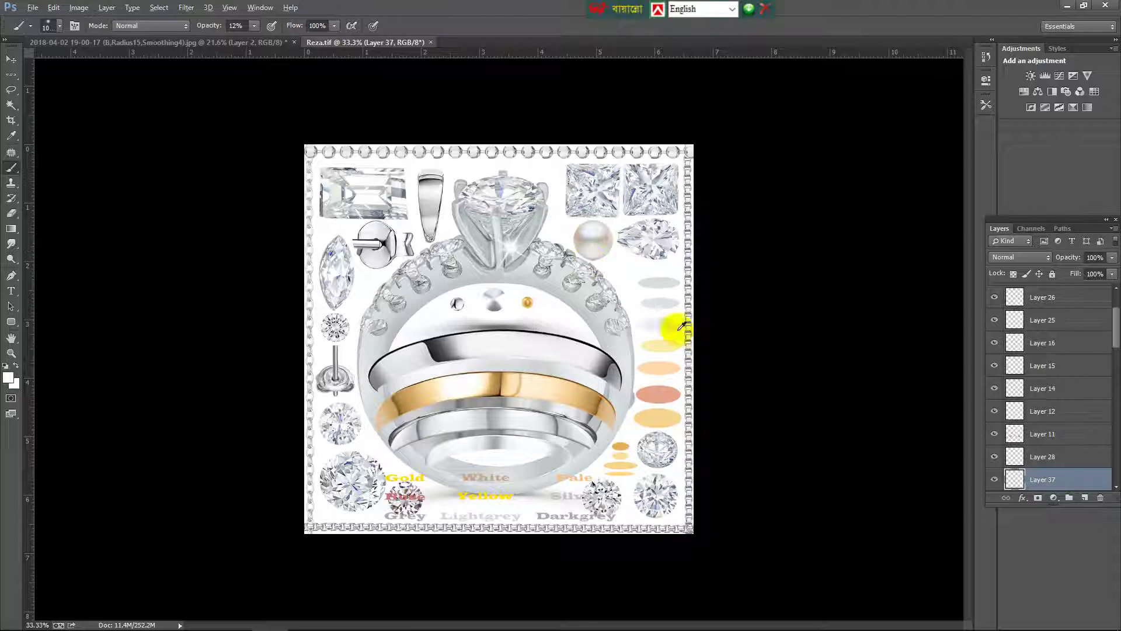
{"action": "left_click", "coordinate": [665, 304], "text": "alt"}
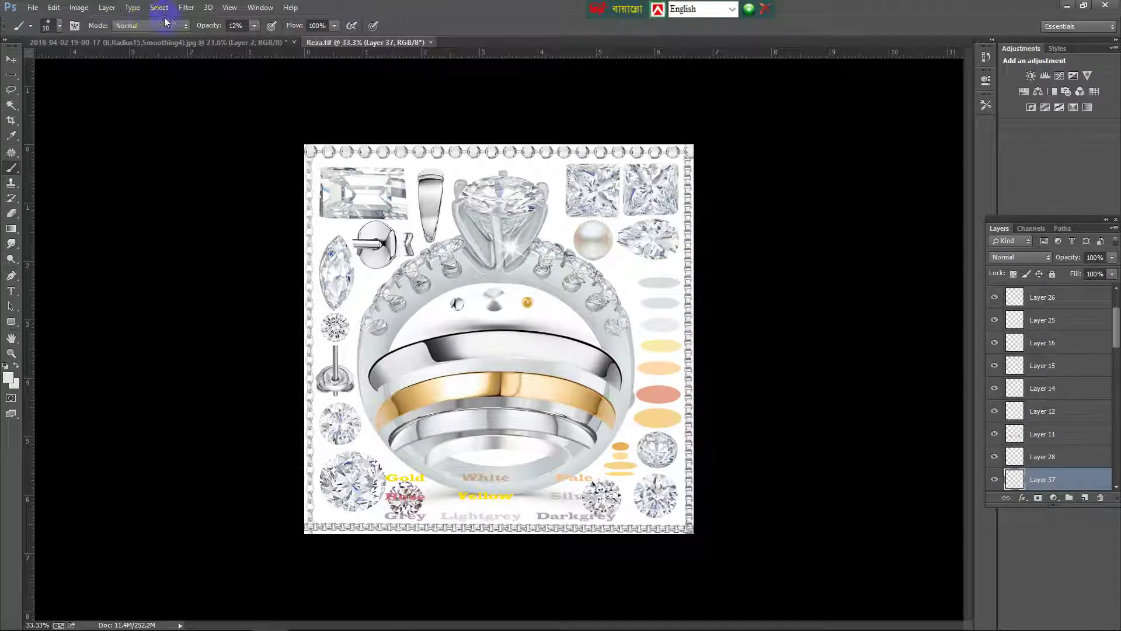
{"action": "left_click", "coordinate": [183, 43]}
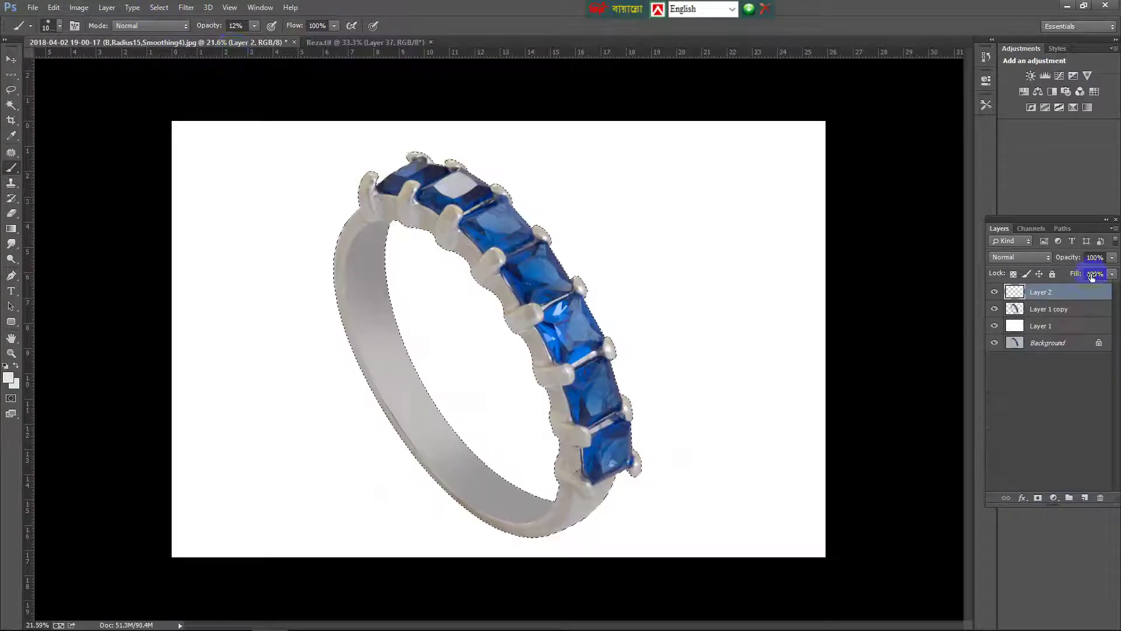
Set Layer 2 to Color blend mode, mask it to the ring, and reload the ring selection
{"action": "left_click", "coordinate": [1016, 257]}
{"action": "left_click", "coordinate": [1028, 356]}
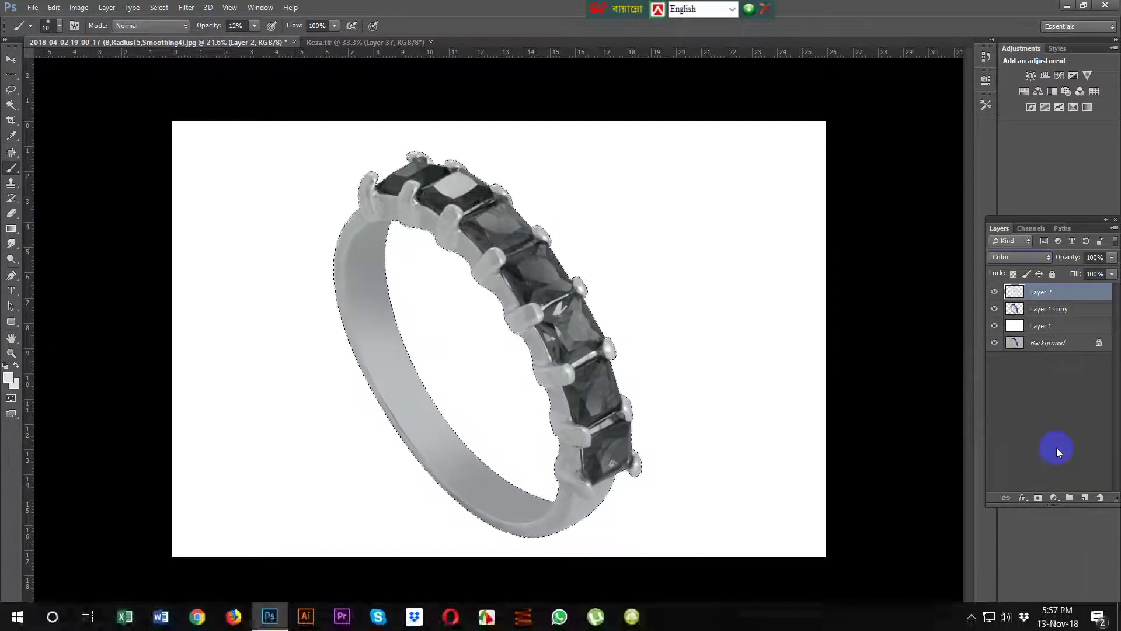
{"action": "left_click", "coordinate": [1039, 497]}
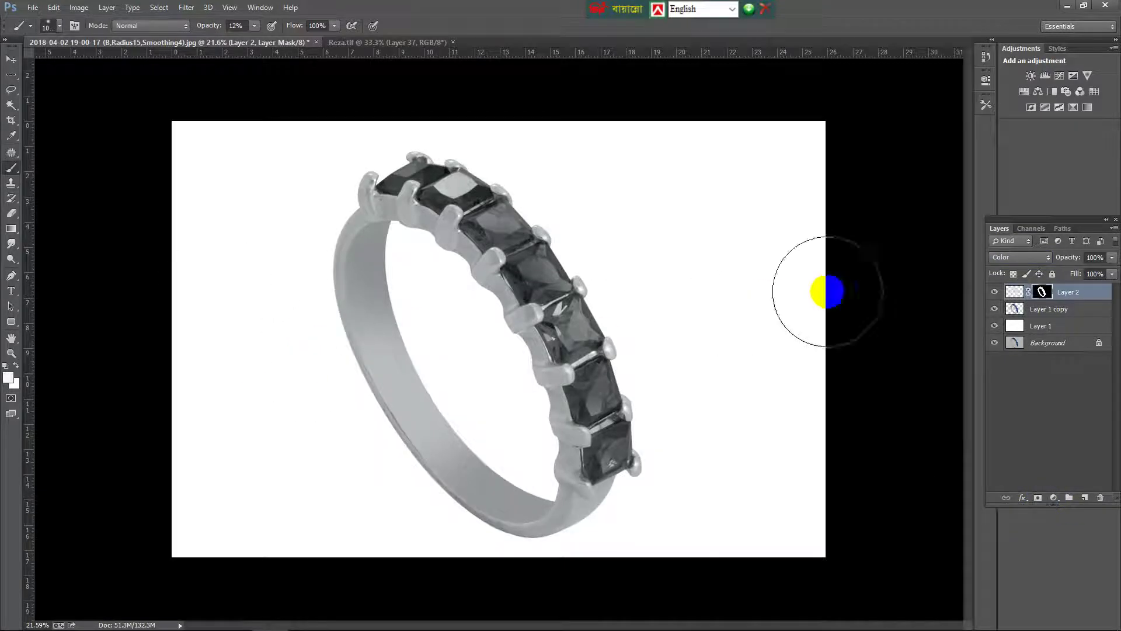
{"action": "left_click", "coordinate": [1009, 291]}
{"action": "left_click", "coordinate": [1016, 310], "text": "ctrl"}
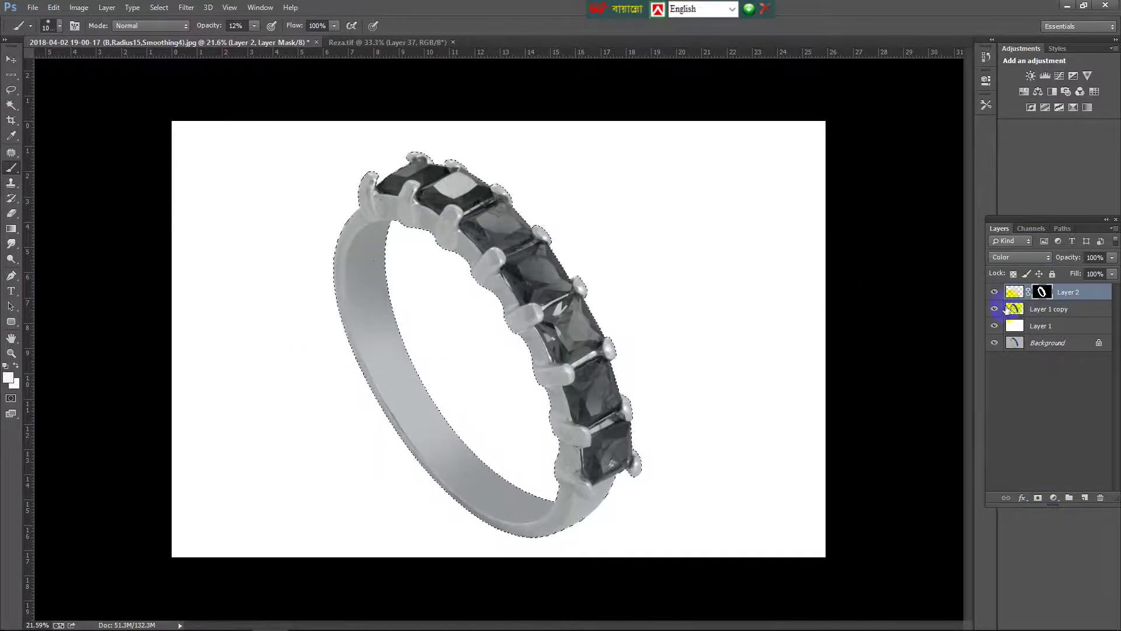
Set the brush to 313 px at 100% opacity and swap to white for mask painting
{"action": "left_click_drag", "start_coordinate": [295, 310], "coordinate": [260, 318]}
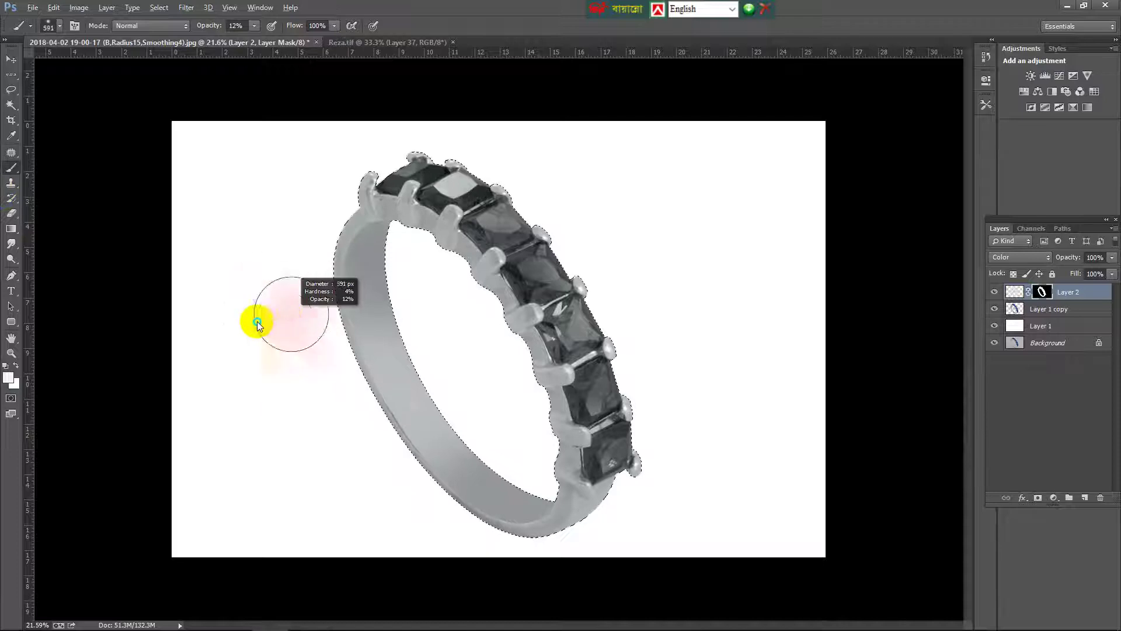
{"action": "scroll", "coordinate": [547, 283], "scroll_direction": "up", "scroll_amount": 1}
{"action": "scroll", "coordinate": [547, 283], "scroll_direction": "up", "scroll_amount": 1}
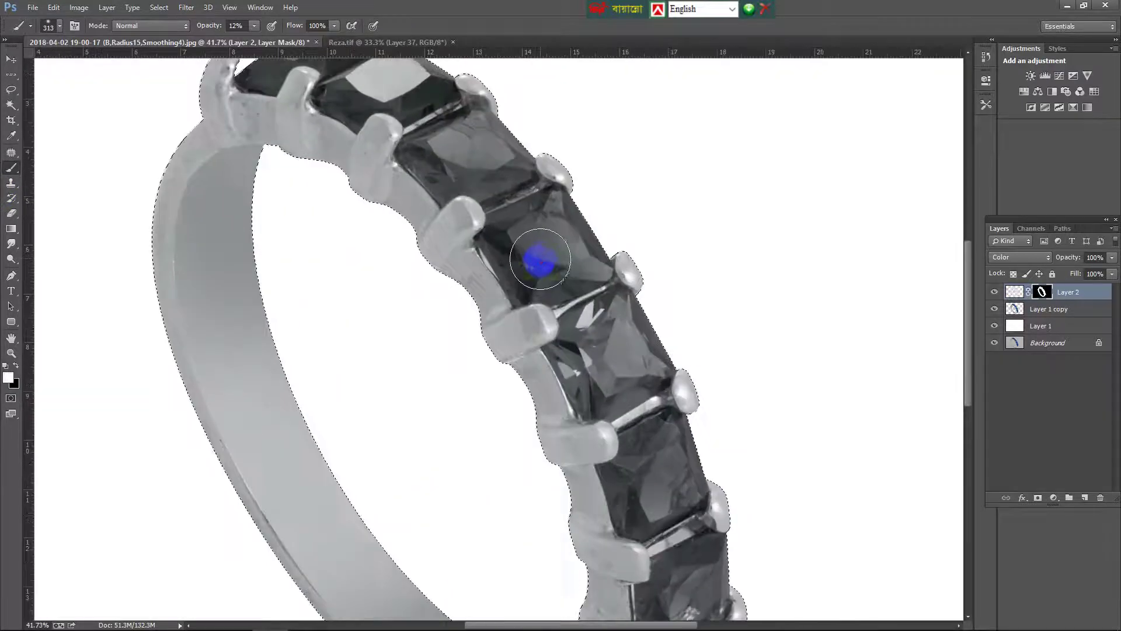
{"action": "left_click", "coordinate": [235, 27]}
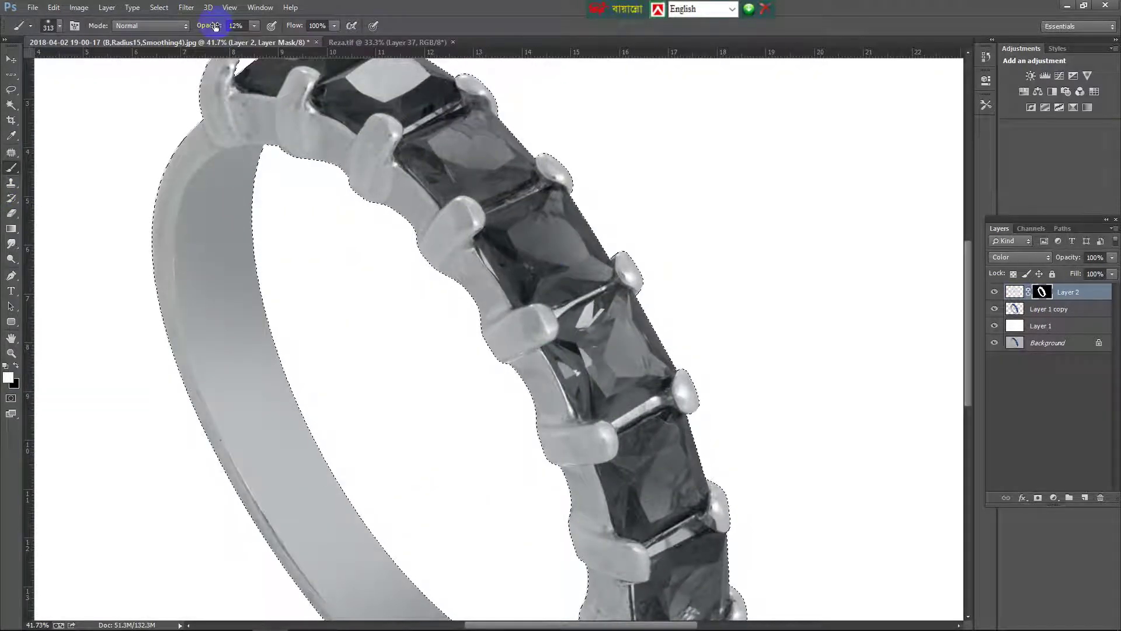
{"action": "type", "text": "100"}
{"action": "left_click", "coordinate": [625, 137]}
{"action": "right_click", "coordinate": [528, 242]}
{"action": "left_click", "coordinate": [644, 323]}
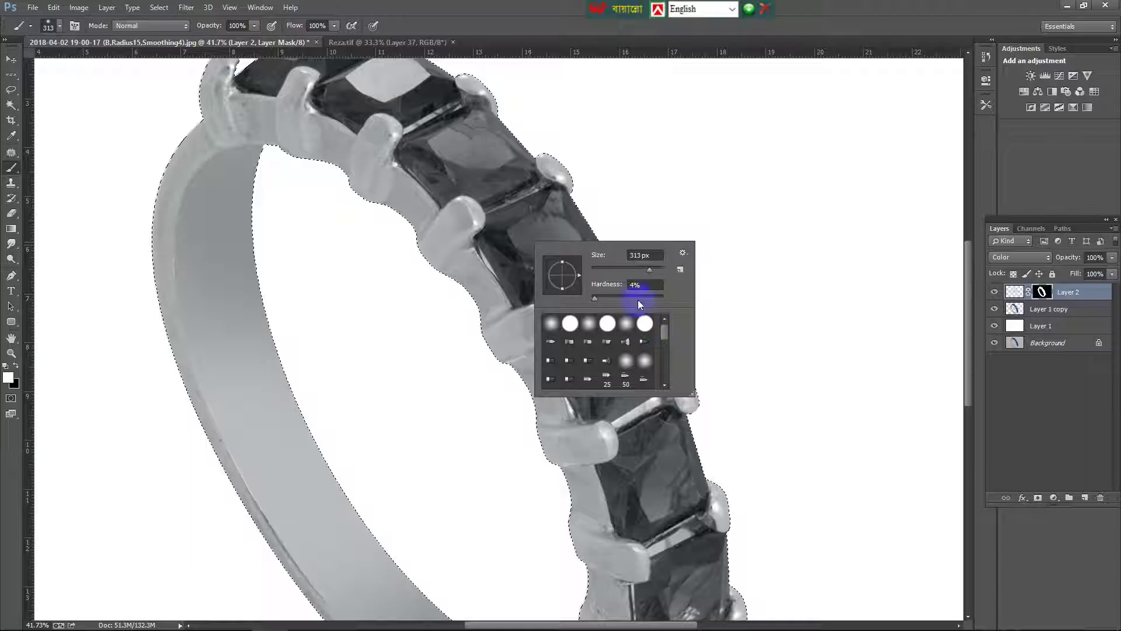
{"action": "left_click", "coordinate": [540, 235]}
{"action": "key", "text": "x"}
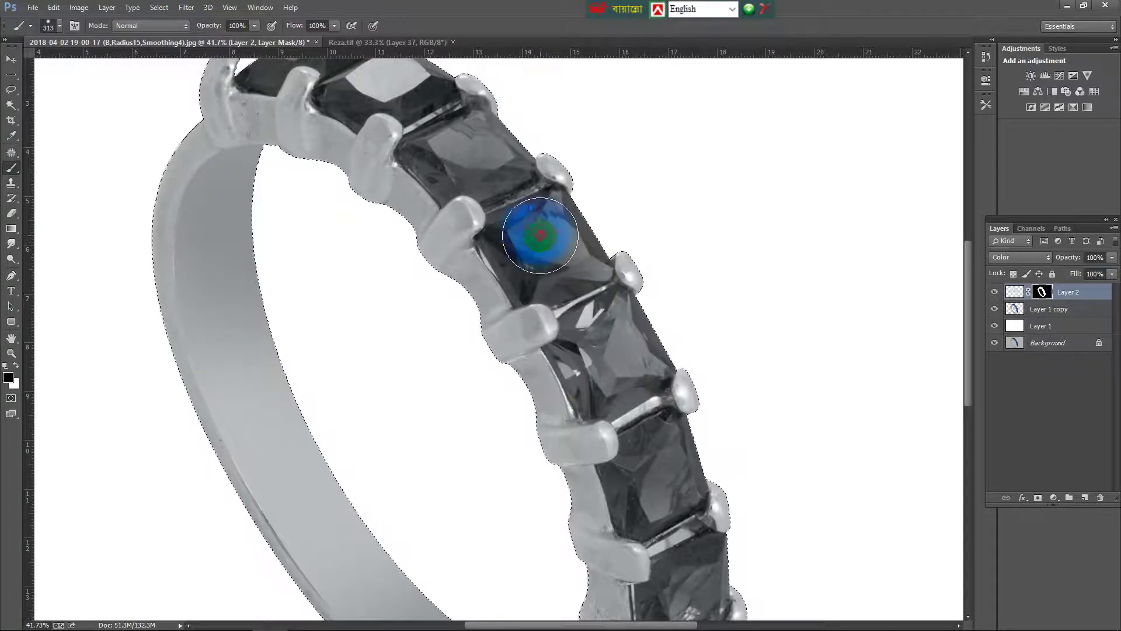
Paint the mask to bring blue back to the first sapphire and the lower stones
{"action": "scroll", "coordinate": [525, 239], "scroll_direction": "up", "scroll_amount": 5}
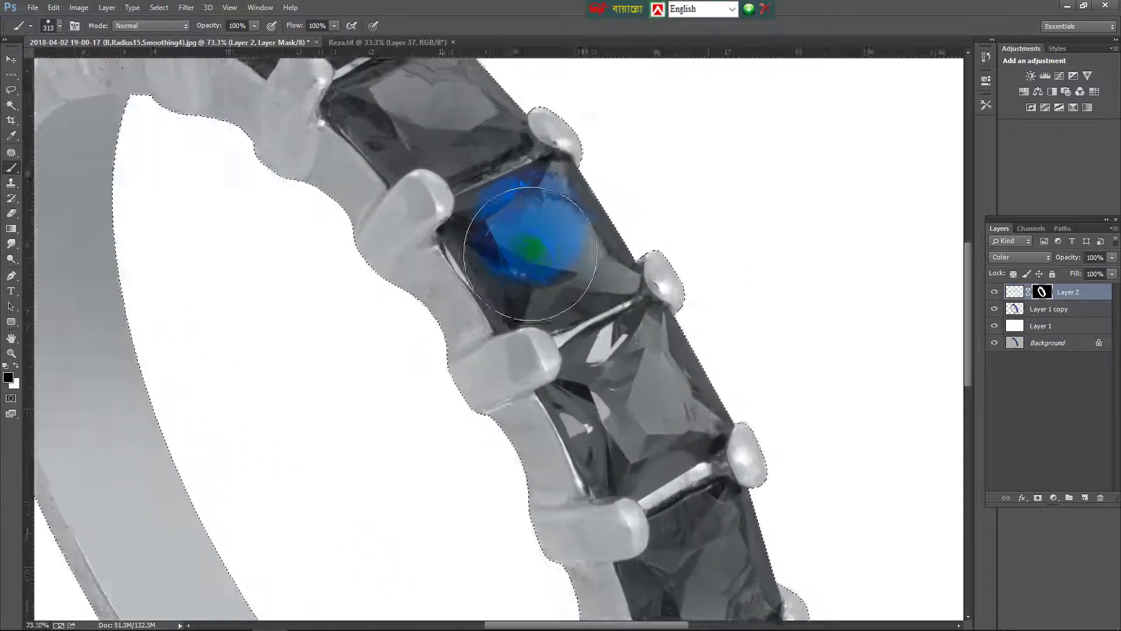
{"action": "mouse_move", "coordinate": [504, 237]}
{"action": "left_mouse_down"}
{"action": "mouse_move", "coordinate": [500, 225]}
{"action": "mouse_move", "coordinate": [560, 220]}
{"action": "mouse_move", "coordinate": [590, 283]}
{"action": "left_mouse_up"}
{"action": "mouse_move", "coordinate": [619, 345]}
{"action": "left_mouse_down"}
{"action": "mouse_move", "coordinate": [576, 363]}
{"action": "mouse_move", "coordinate": [640, 444]}
{"action": "left_mouse_up"}
{"action": "scroll", "coordinate": [640, 444], "scroll_direction": "down", "scroll_amount": 3}
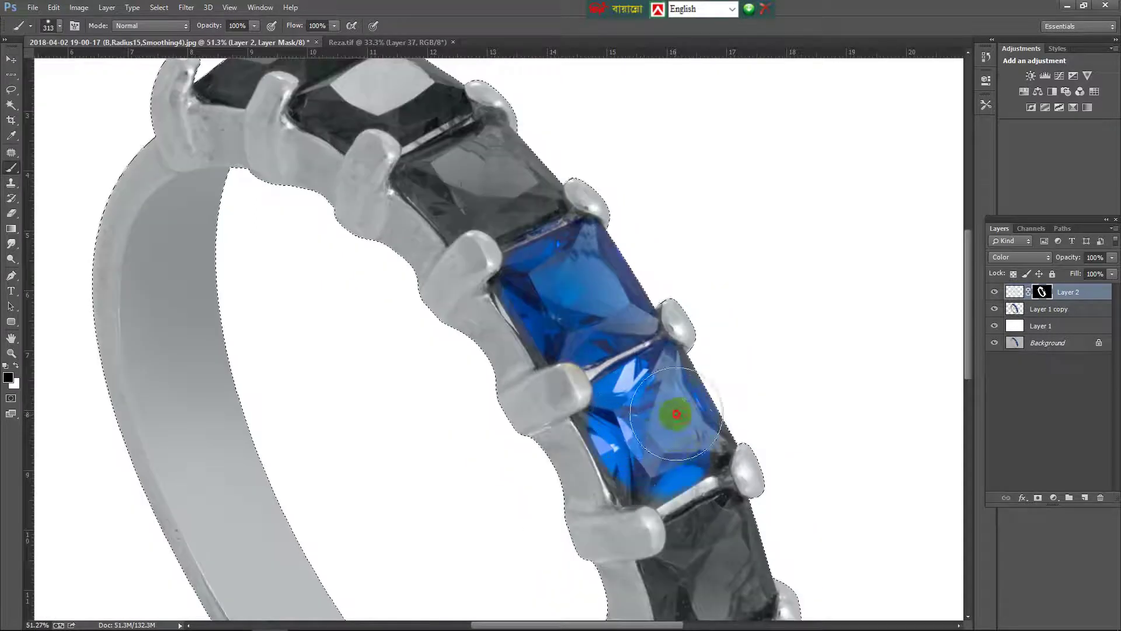
{"action": "left_click_drag", "start_coordinate": [675, 429], "coordinate": [560, 180]}
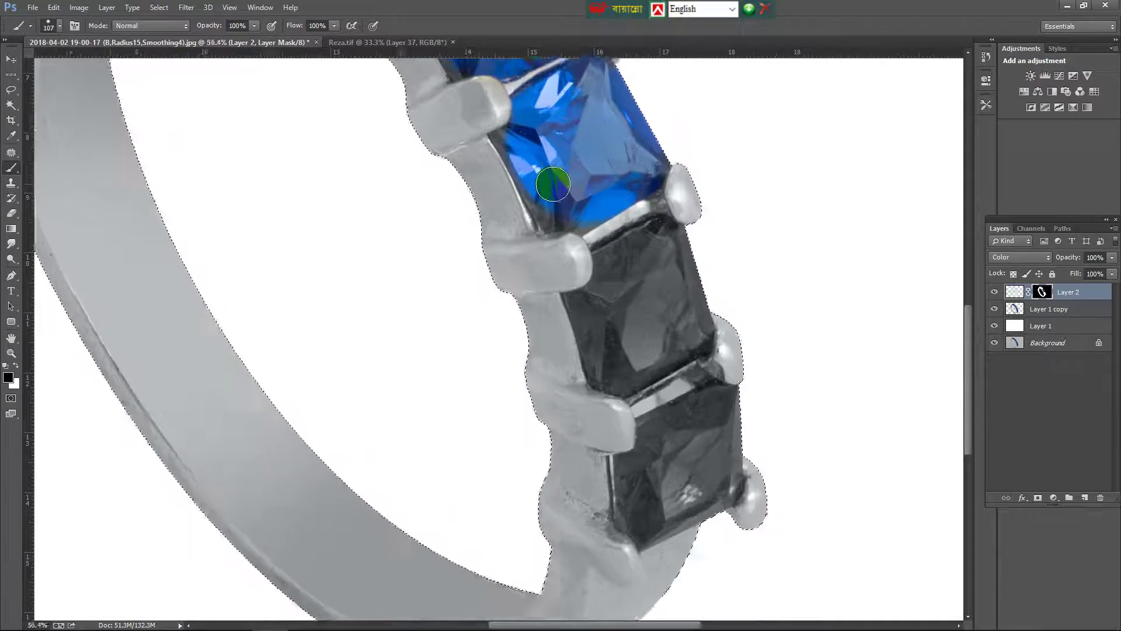
{"action": "scroll", "coordinate": [531, 181], "scroll_direction": "up", "scroll_amount": 2}
{"action": "mouse_move", "coordinate": [555, 213]}
{"action": "left_mouse_down"}
{"action": "mouse_move", "coordinate": [520, 156]}
{"action": "mouse_move", "coordinate": [563, 213]}
{"action": "mouse_move", "coordinate": [615, 212]}
{"action": "mouse_move", "coordinate": [684, 170]}
{"action": "left_mouse_up"}
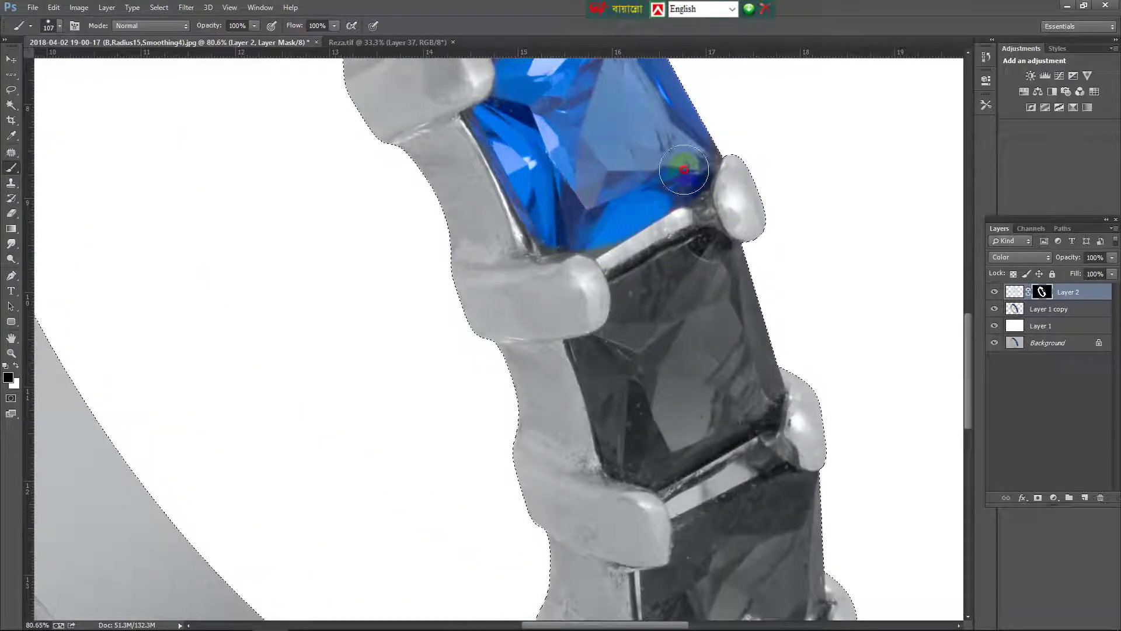
{"action": "mouse_move", "coordinate": [688, 284]}
{"action": "left_mouse_down"}
{"action": "mouse_move", "coordinate": [621, 238]}
{"action": "mouse_move", "coordinate": [627, 270]}
{"action": "left_mouse_up"}
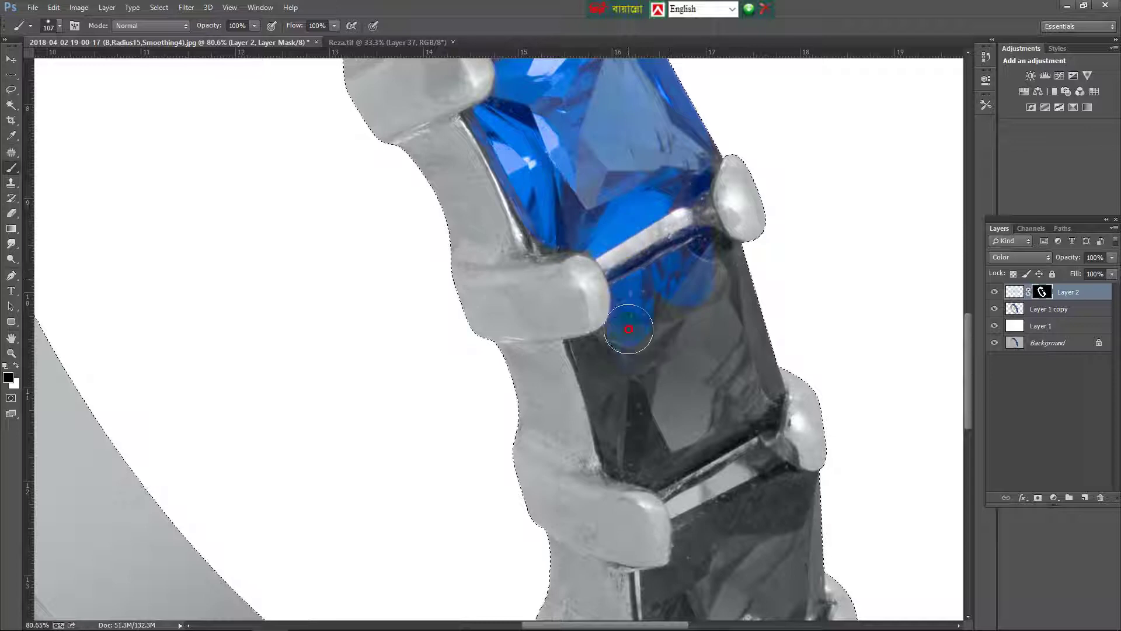
{"action": "mouse_move", "coordinate": [599, 351]}
{"action": "left_mouse_down"}
{"action": "mouse_move", "coordinate": [630, 430]}
{"action": "mouse_move", "coordinate": [656, 456]}
{"action": "mouse_move", "coordinate": [741, 399]}
{"action": "left_mouse_up"}
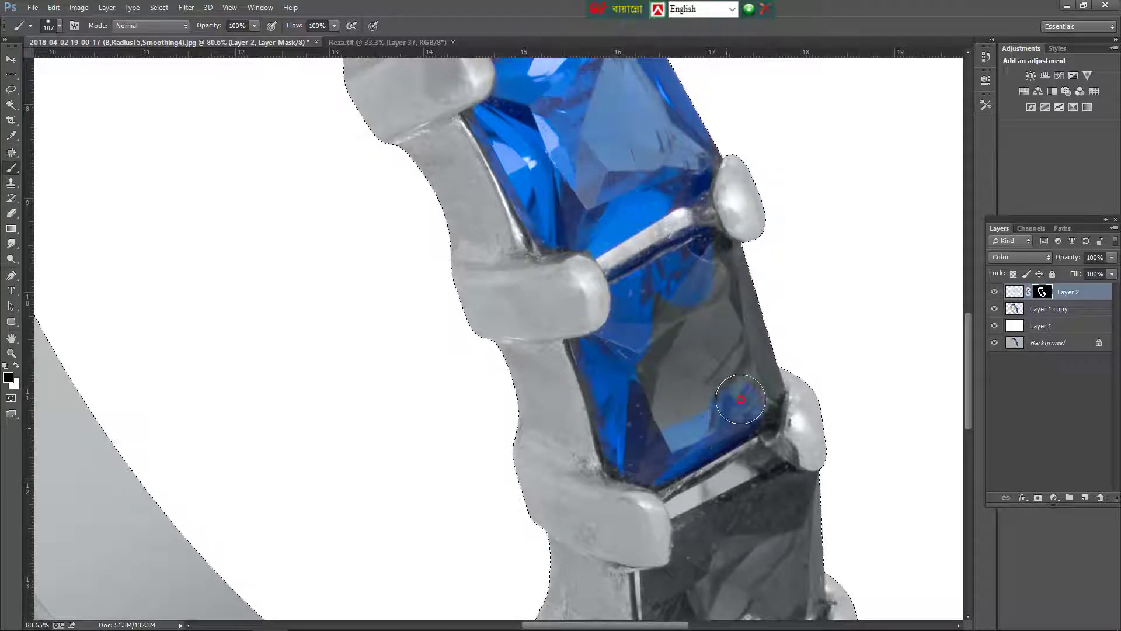
{"action": "mouse_move", "coordinate": [646, 362]}
{"action": "left_mouse_down"}
{"action": "mouse_move", "coordinate": [651, 400]}
{"action": "mouse_move", "coordinate": [707, 379]}
{"action": "left_mouse_up"}
{"action": "scroll", "coordinate": [605, 363], "scroll_direction": "down", "scroll_amount": 2}
{"action": "scroll", "coordinate": [668, 357], "scroll_direction": "down", "scroll_amount": 5}
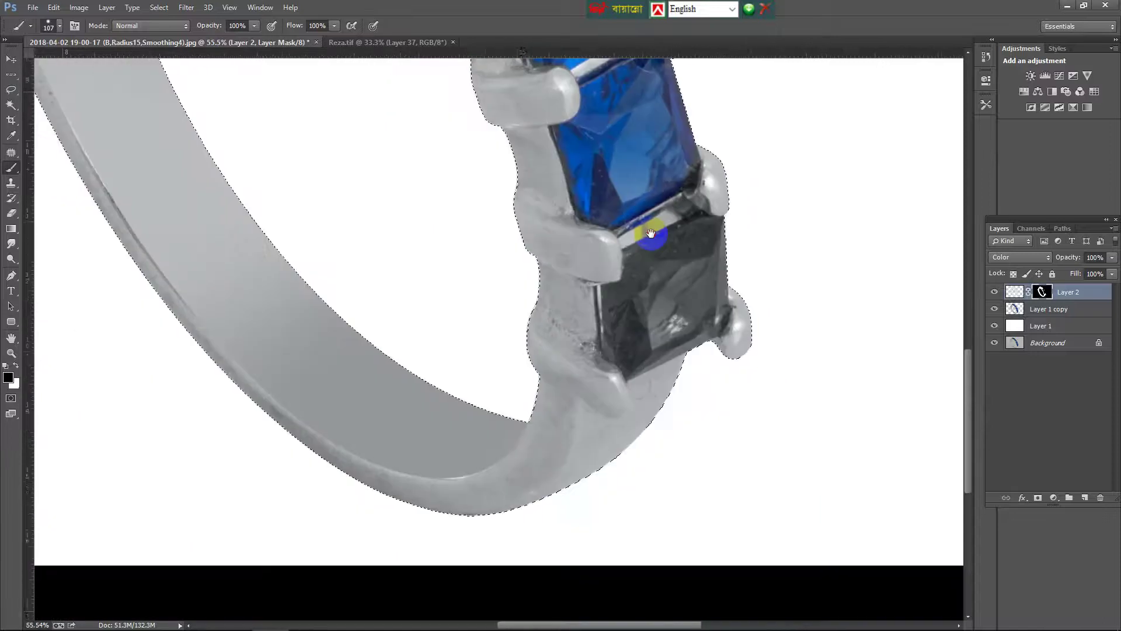
{"action": "left_click", "coordinate": [618, 320]}
{"action": "scroll", "coordinate": [632, 359], "scroll_direction": "up", "scroll_amount": 2}
{"action": "left_click_drag", "start_coordinate": [631, 358], "coordinate": [620, 295]}
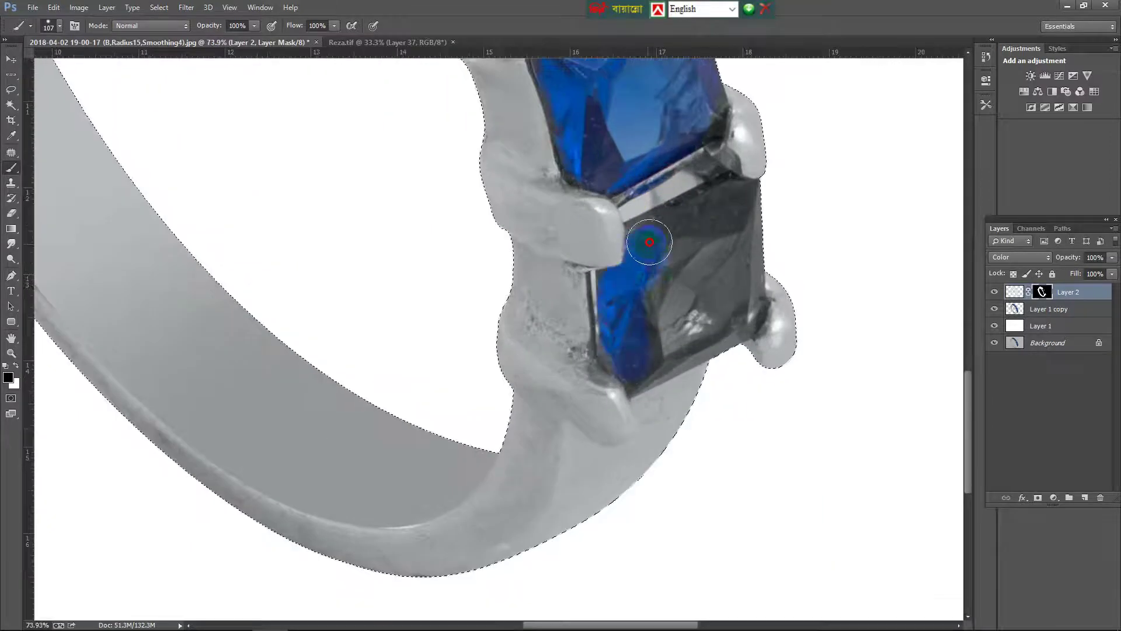
{"action": "left_click_drag", "start_coordinate": [709, 208], "coordinate": [757, 249]}
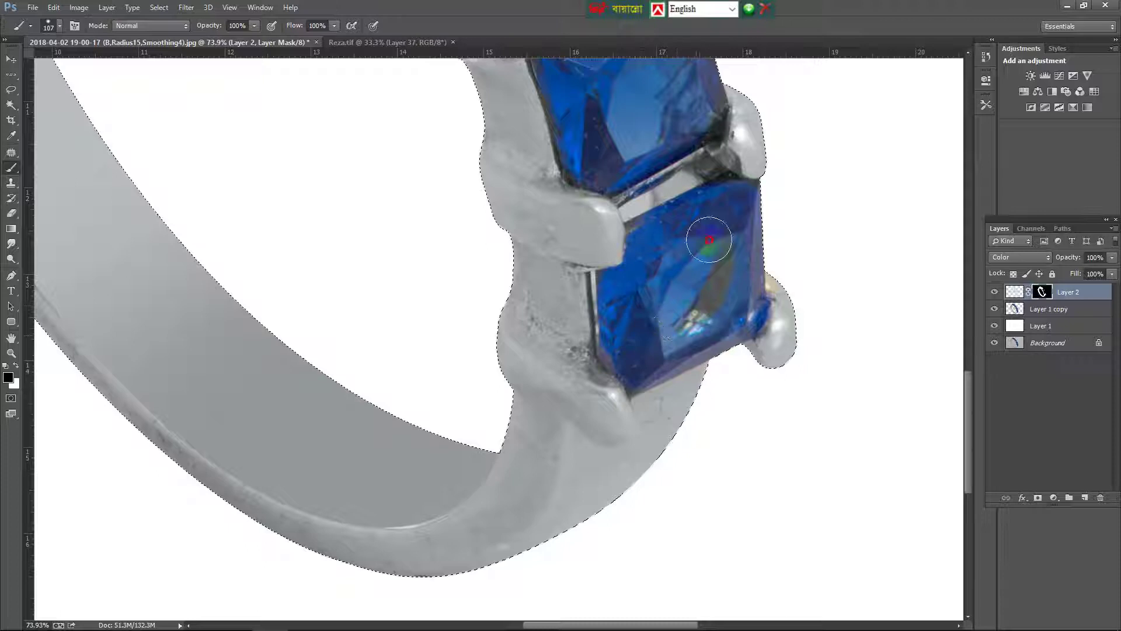
Bring blue back onto the left, second and third gems' facets
{"action": "scroll", "coordinate": [746, 209], "scroll_direction": "down", "scroll_amount": 3}
{"action": "scroll", "coordinate": [718, 292], "scroll_direction": "up", "scroll_amount": 1}
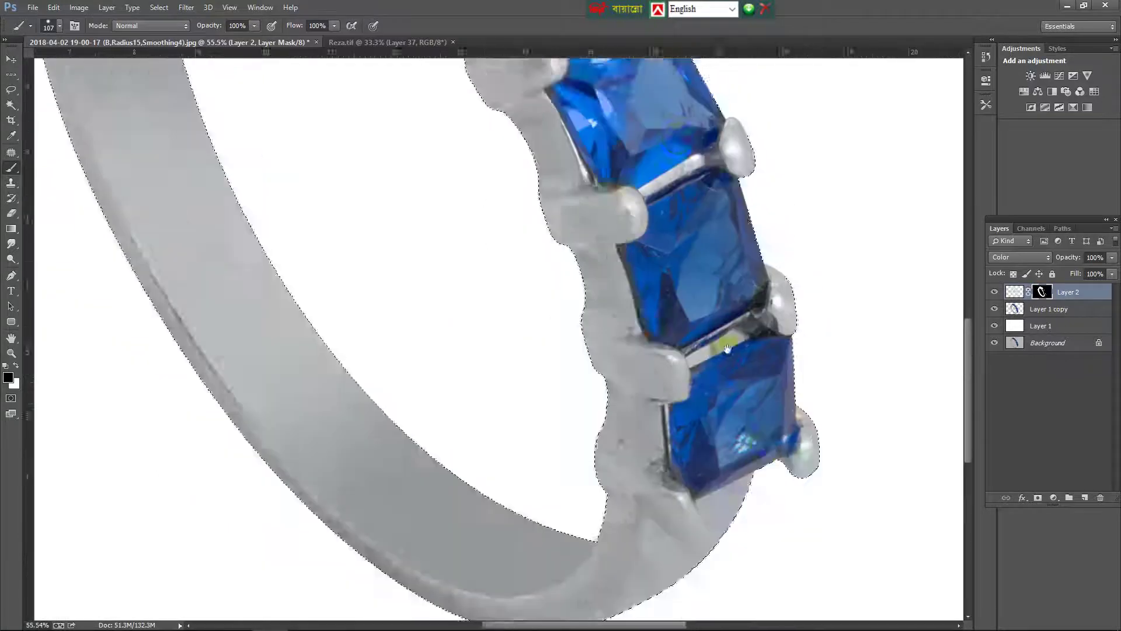
{"action": "scroll", "coordinate": [700, 362], "scroll_direction": "up", "scroll_amount": 1}
{"action": "scroll", "coordinate": [694, 379], "scroll_direction": "up", "scroll_amount": 1}
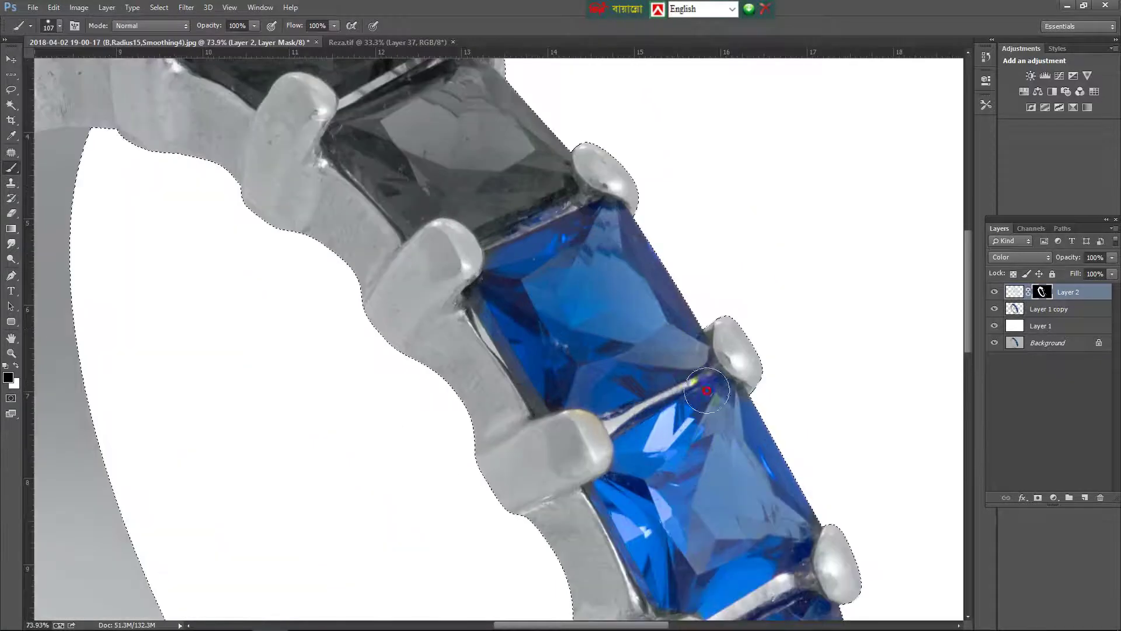
{"action": "scroll", "coordinate": [742, 415], "scroll_direction": "down", "scroll_amount": 3}
{"action": "scroll", "coordinate": [533, 321], "scroll_direction": "up", "scroll_amount": 1}
{"action": "scroll", "coordinate": [450, 255], "scroll_direction": "up", "scroll_amount": 1}
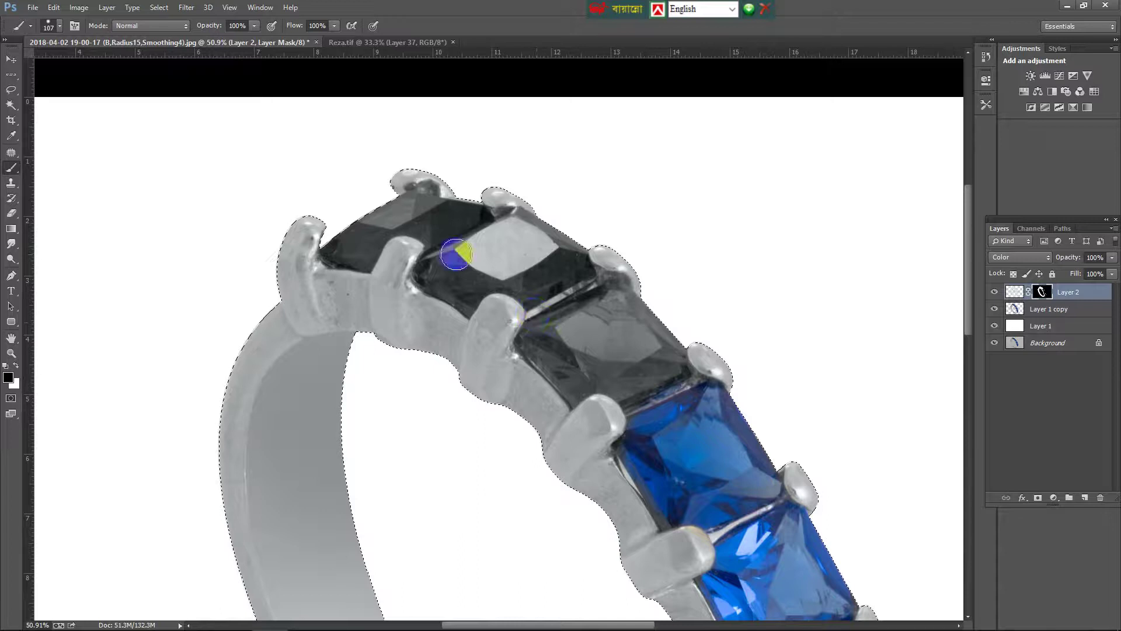
{"action": "scroll", "coordinate": [343, 249], "scroll_direction": "up", "scroll_amount": 2}
{"action": "scroll", "coordinate": [343, 248], "scroll_direction": "up", "scroll_amount": 1}
{"action": "mouse_move", "coordinate": [341, 273]}
{"action": "left_mouse_down"}
{"action": "mouse_move", "coordinate": [296, 253]}
{"action": "mouse_move", "coordinate": [327, 198]}
{"action": "mouse_move", "coordinate": [450, 170]}
{"action": "mouse_move", "coordinate": [566, 185]}
{"action": "mouse_move", "coordinate": [501, 227]}
{"action": "mouse_move", "coordinate": [413, 210]}
{"action": "mouse_move", "coordinate": [363, 249]}
{"action": "left_mouse_up"}
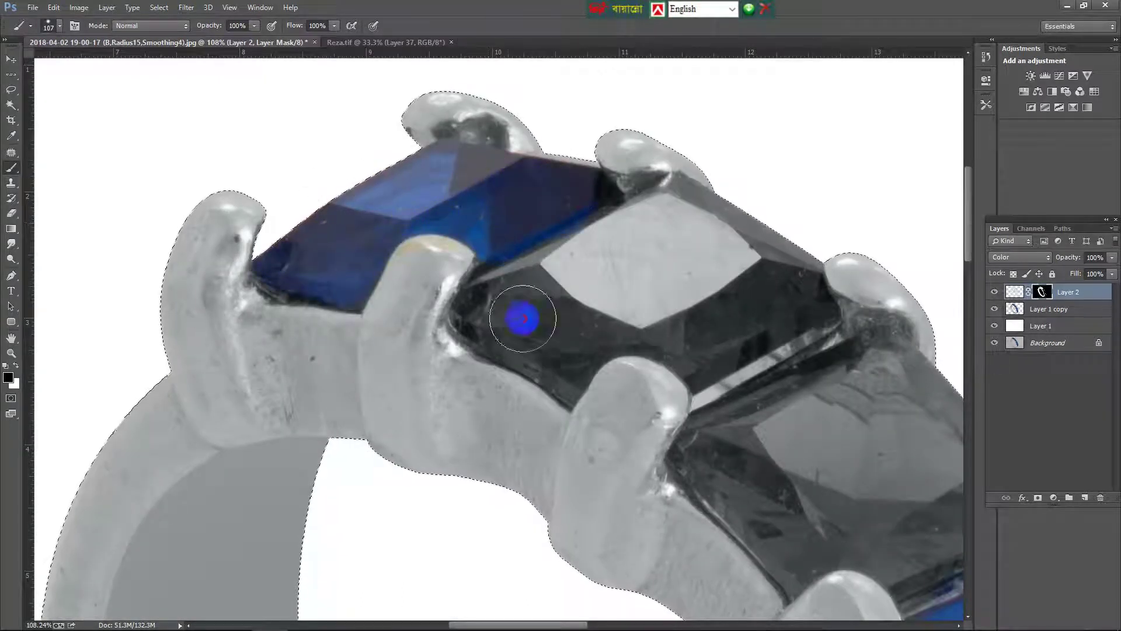
{"action": "left_click_drag", "start_coordinate": [518, 317], "coordinate": [493, 305]}
{"action": "mouse_move", "coordinate": [698, 220]}
{"action": "left_mouse_down"}
{"action": "mouse_move", "coordinate": [782, 298]}
{"action": "mouse_move", "coordinate": [680, 325]}
{"action": "mouse_move", "coordinate": [541, 333]}
{"action": "mouse_move", "coordinate": [724, 307]}
{"action": "left_mouse_up"}
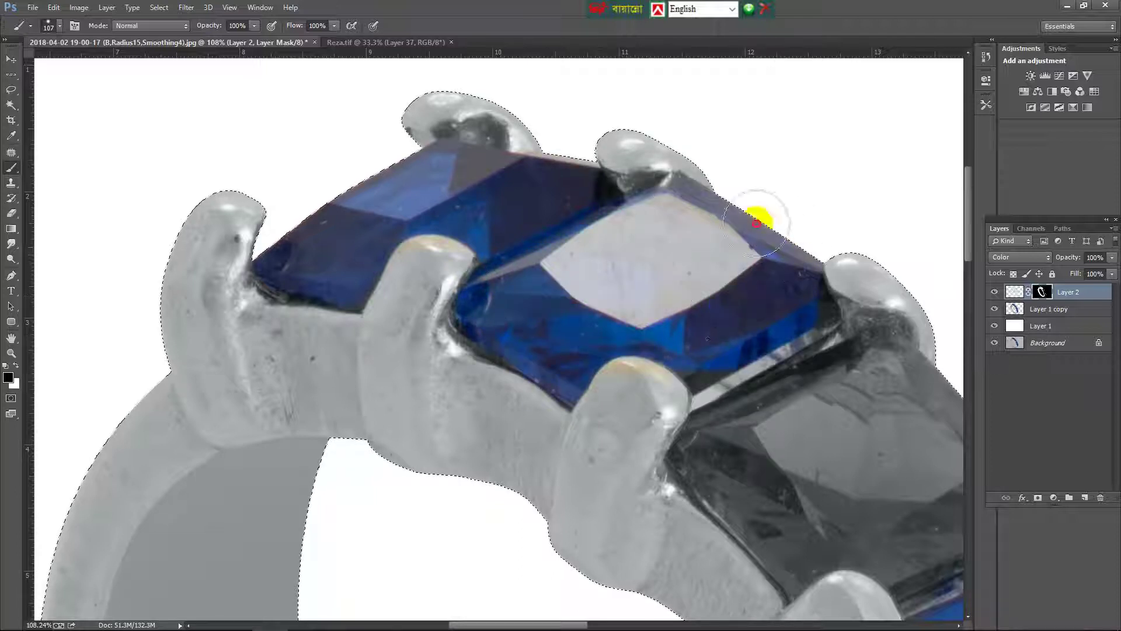
{"action": "left_click_drag", "start_coordinate": [808, 417], "coordinate": [554, 180]}
{"action": "mouse_move", "coordinate": [514, 219]}
{"action": "left_mouse_down"}
{"action": "mouse_move", "coordinate": [488, 250]}
{"action": "mouse_move", "coordinate": [463, 212]}
{"action": "mouse_move", "coordinate": [584, 122]}
{"action": "mouse_move", "coordinate": [682, 158]}
{"action": "mouse_move", "coordinate": [745, 252]}
{"action": "left_mouse_up"}
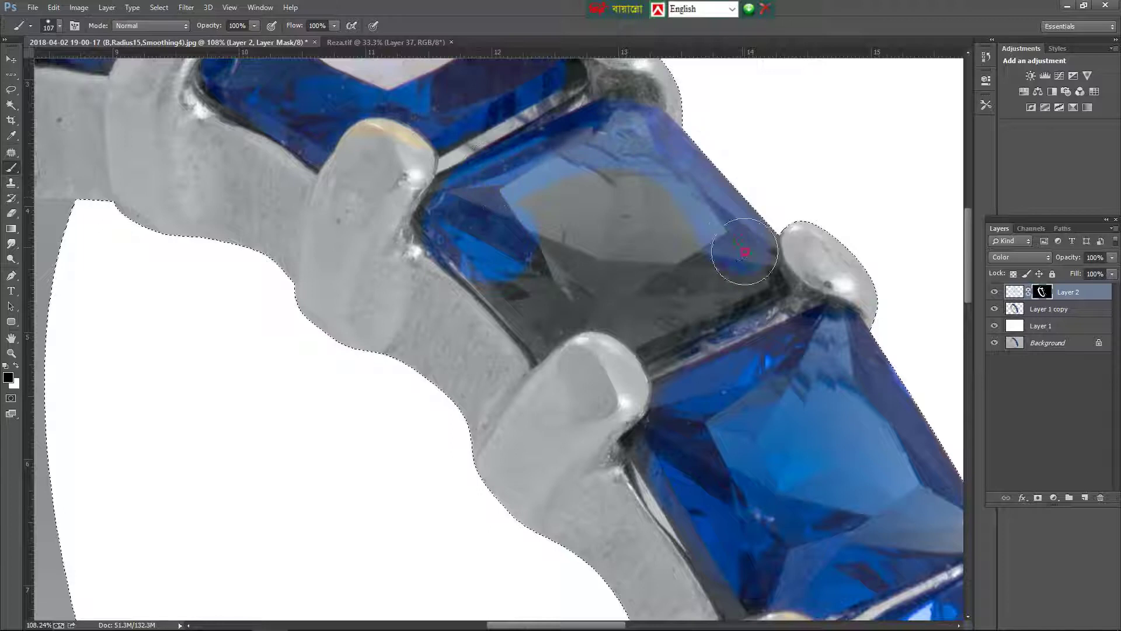
{"action": "mouse_move", "coordinate": [729, 299]}
{"action": "left_mouse_down"}
{"action": "mouse_move", "coordinate": [663, 320]}
{"action": "mouse_move", "coordinate": [608, 300]}
{"action": "mouse_move", "coordinate": [538, 305]}
{"action": "mouse_move", "coordinate": [492, 270]}
{"action": "mouse_move", "coordinate": [600, 163]}
{"action": "mouse_move", "coordinate": [546, 233]}
{"action": "mouse_move", "coordinate": [647, 261]}
{"action": "mouse_move", "coordinate": [646, 233]}
{"action": "left_mouse_up"}
Switch to black and remove the cream tint from the upper prong
{"action": "key", "text": "x"}
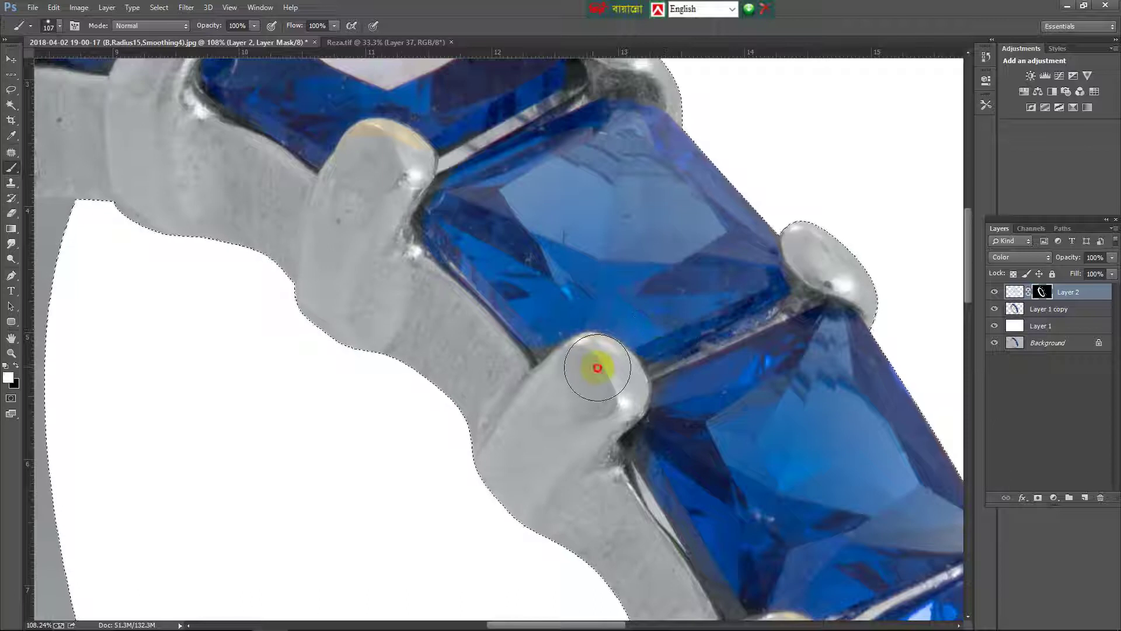
{"action": "left_click_drag", "start_coordinate": [393, 156], "coordinate": [373, 153]}
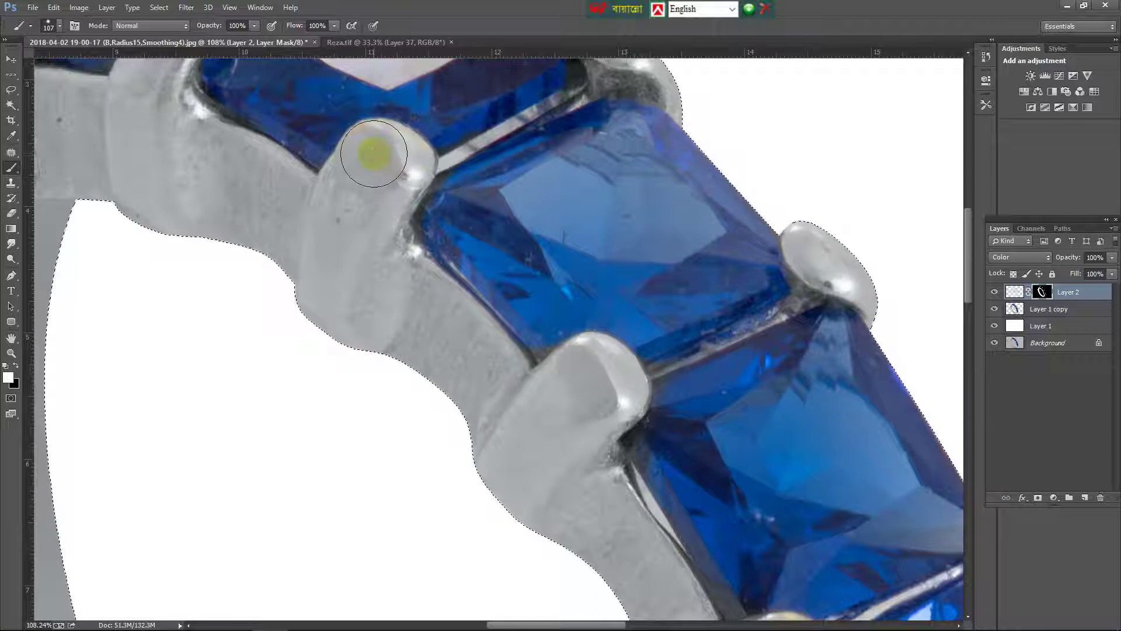
{"action": "scroll", "coordinate": [570, 155], "scroll_direction": "down", "scroll_amount": 2}
{"action": "scroll", "coordinate": [596, 157], "scroll_direction": "down", "scroll_amount": 2}
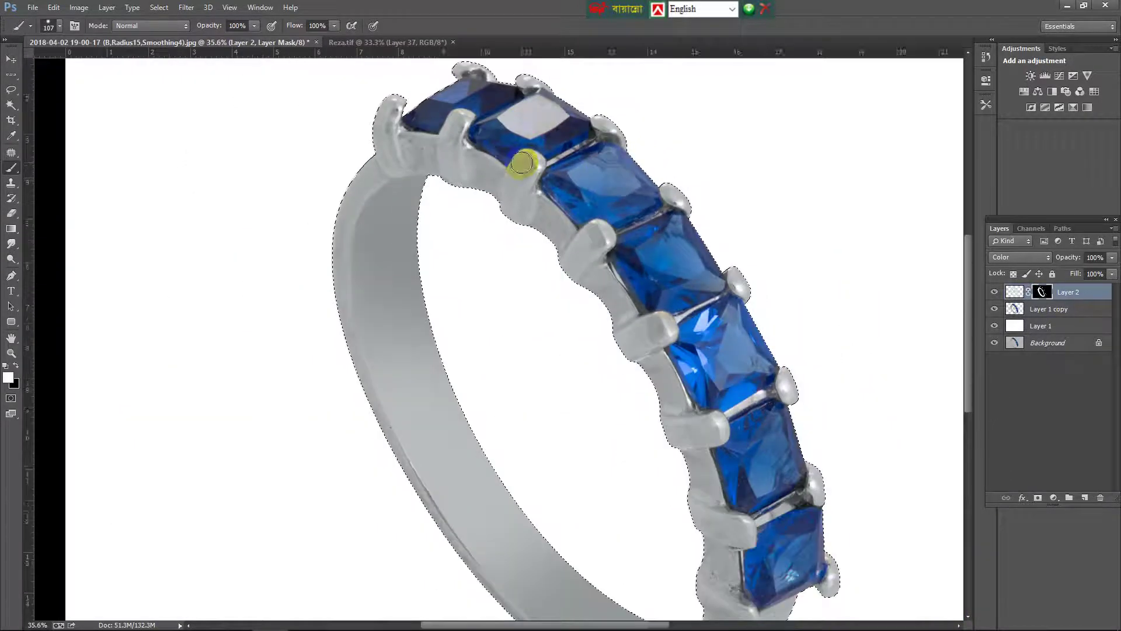
{"action": "scroll", "coordinate": [520, 170], "scroll_direction": "down", "scroll_amount": 1}
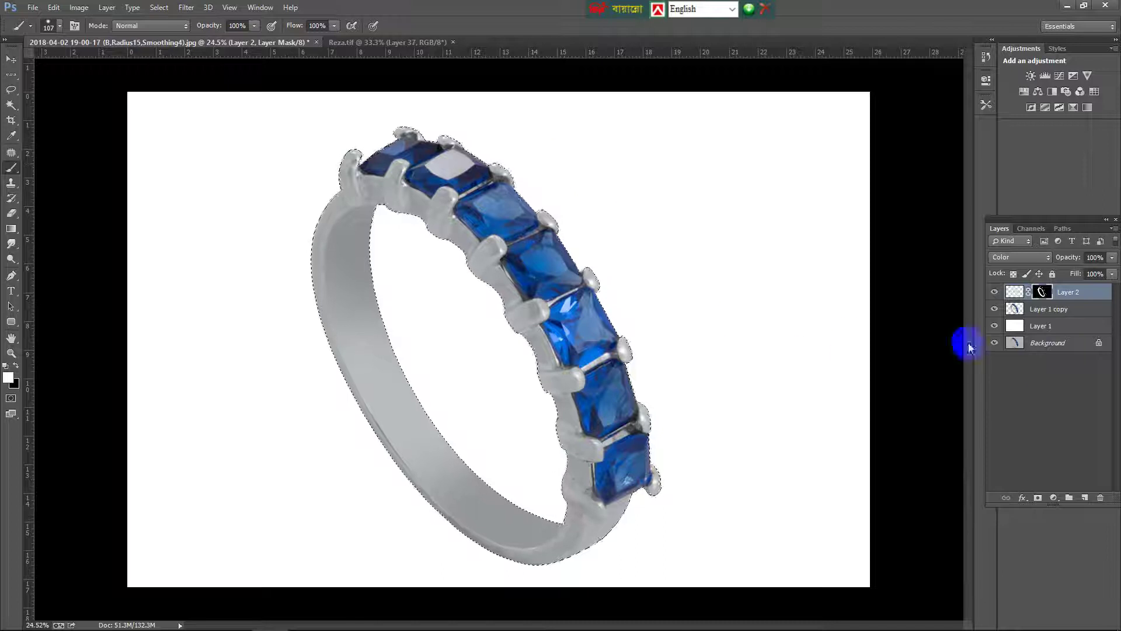
Show Layer 1, merge the colour into the ring, stamp a merged copy on top, and open the noise filters
{"action": "left_click", "coordinate": [993, 323]}
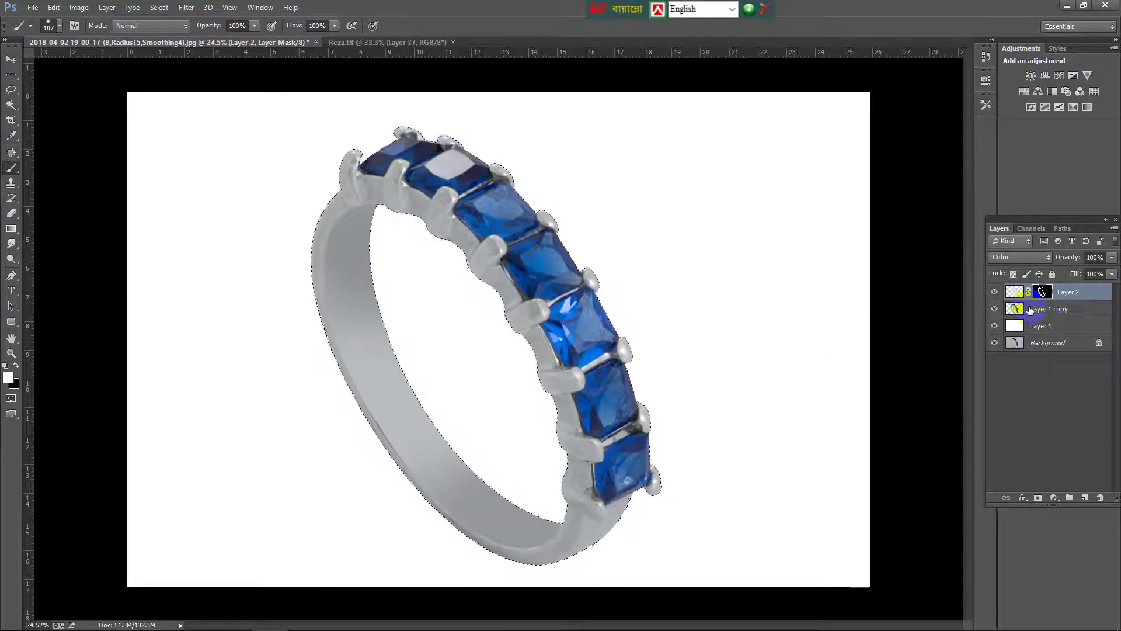
{"action": "key", "text": "ctrl+z"}
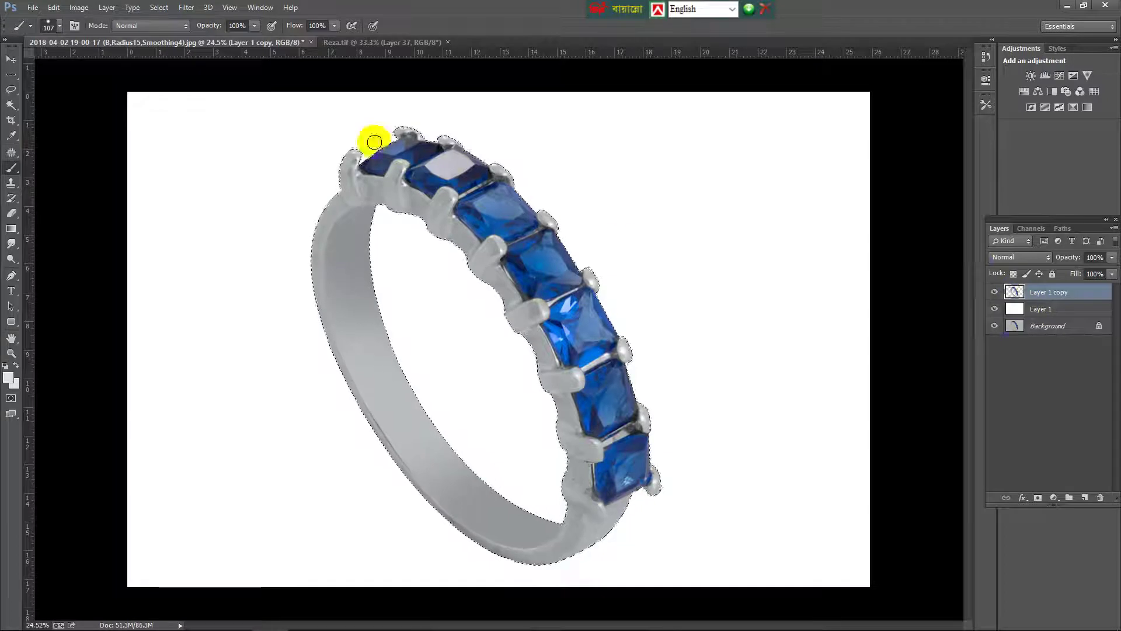
{"action": "key", "text": "ctrl+j"}
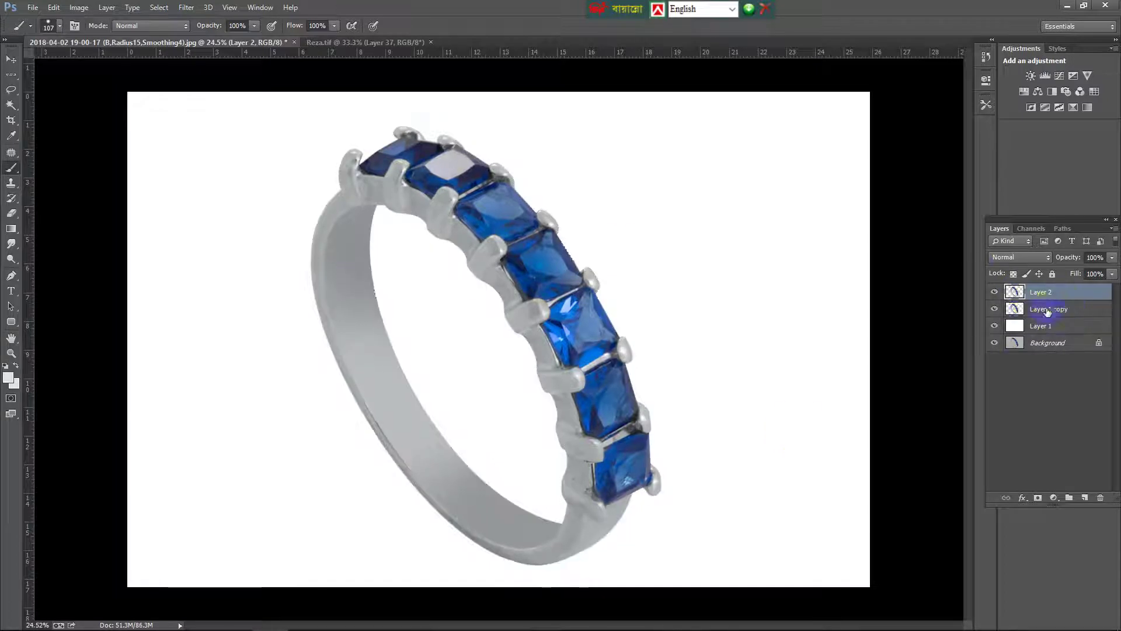
{"action": "left_click", "coordinate": [186, 7]}
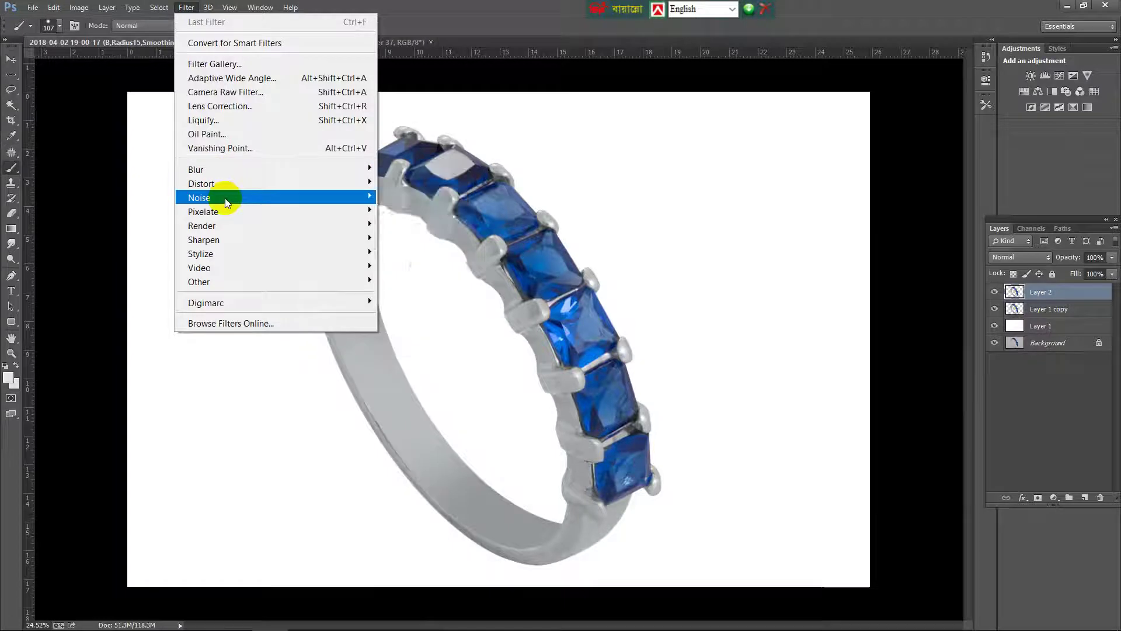
{"action": "mouse_move", "coordinate": [199, 197]}
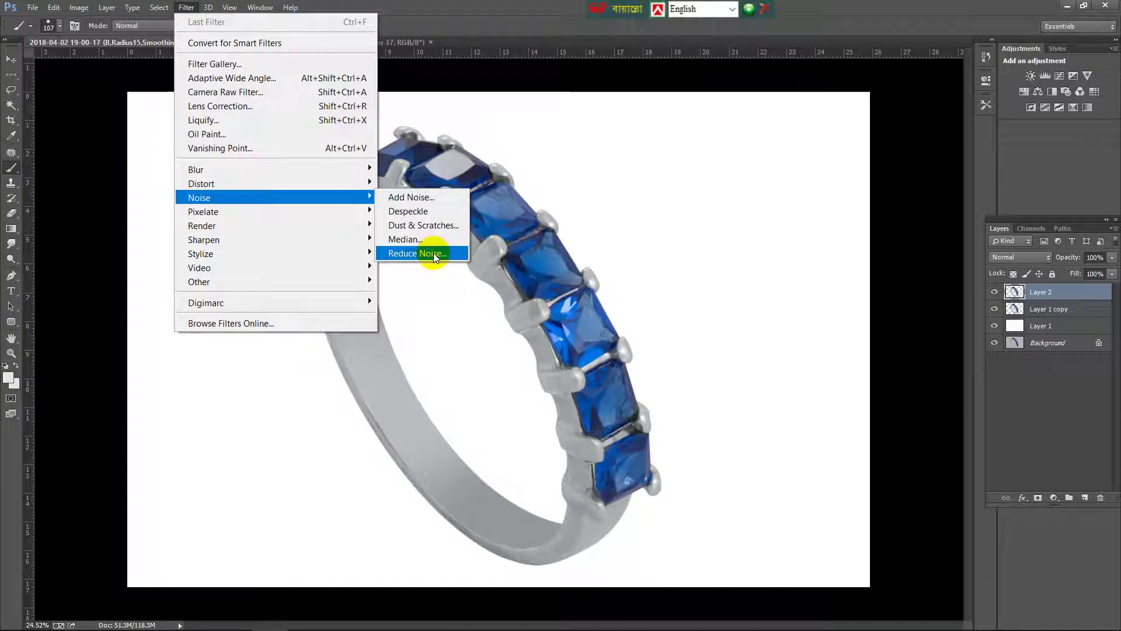
Apply Reduce Noise to Layer 2 with strength 10 and colour noise reduction 27
{"action": "left_click", "coordinate": [434, 252]}
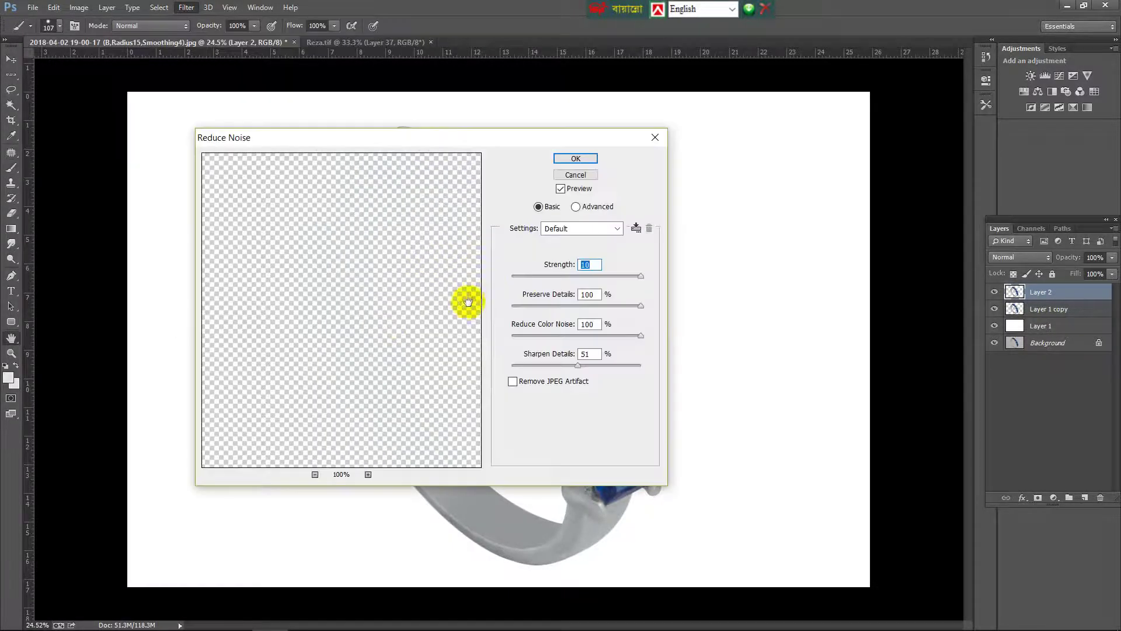
{"action": "mouse_move", "coordinate": [380, 341]}
{"action": "left_mouse_down"}
{"action": "mouse_move", "coordinate": [380, 302]}
{"action": "mouse_move", "coordinate": [313, 409]}
{"action": "left_mouse_up"}
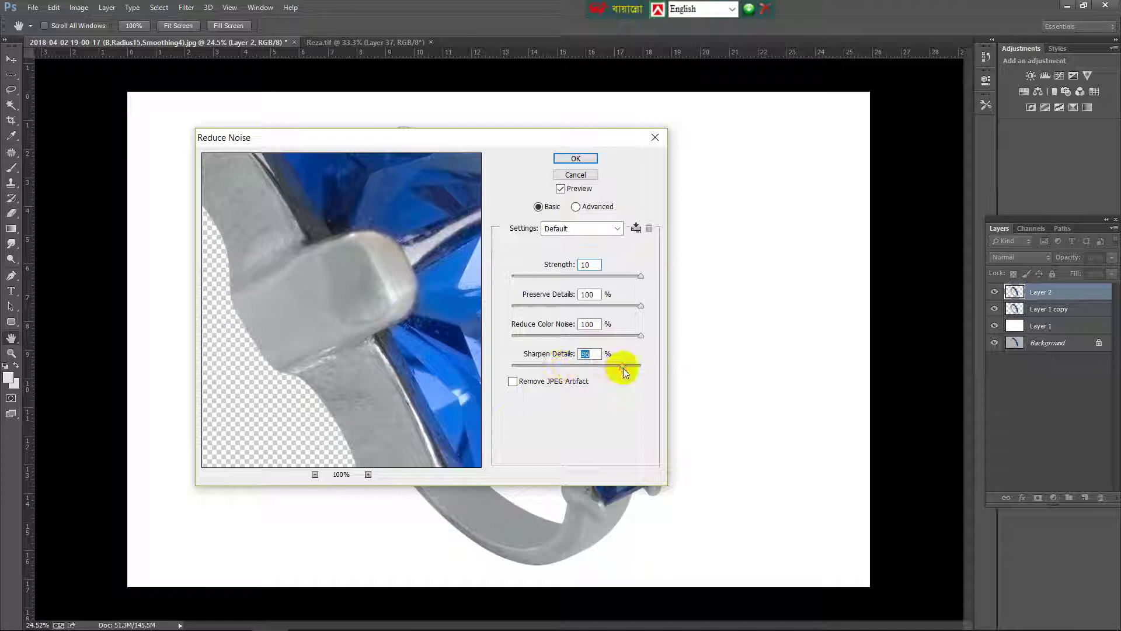
{"action": "left_click_drag", "start_coordinate": [623, 338], "coordinate": [546, 340]}
{"action": "left_click", "coordinate": [642, 306]}
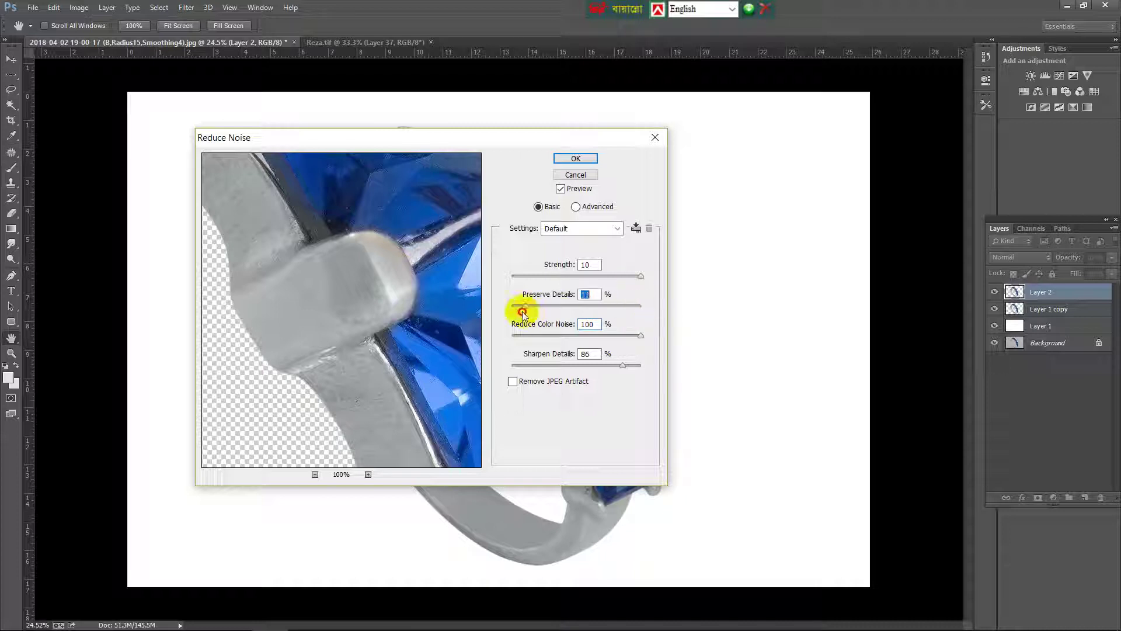
{"action": "left_click", "coordinate": [652, 305]}
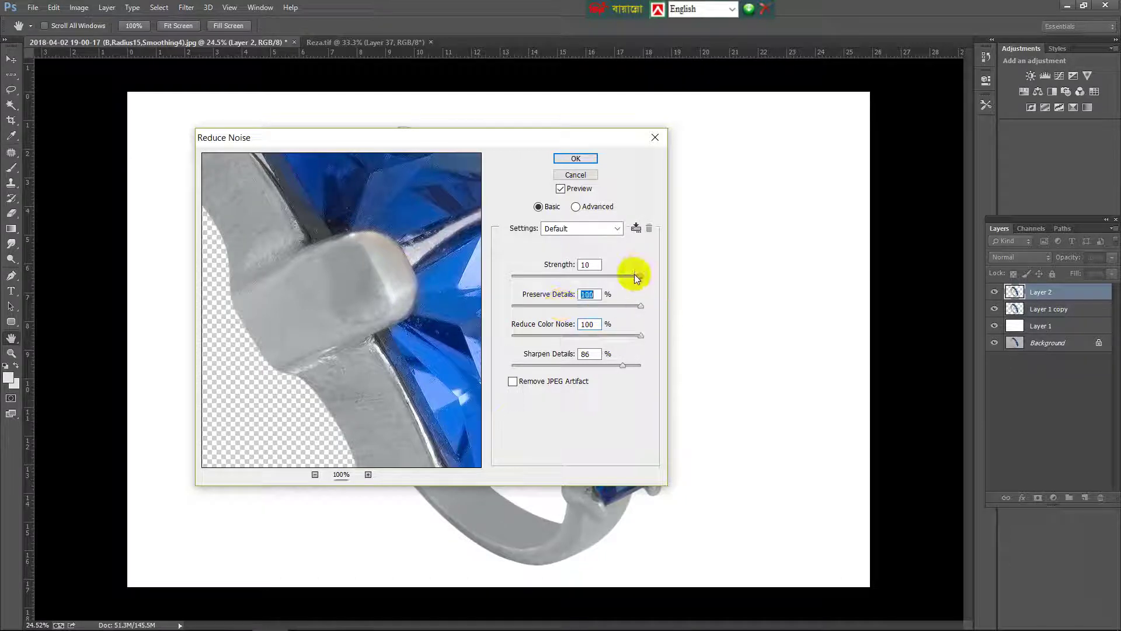
{"action": "left_click_drag", "start_coordinate": [636, 276], "coordinate": [501, 286]}
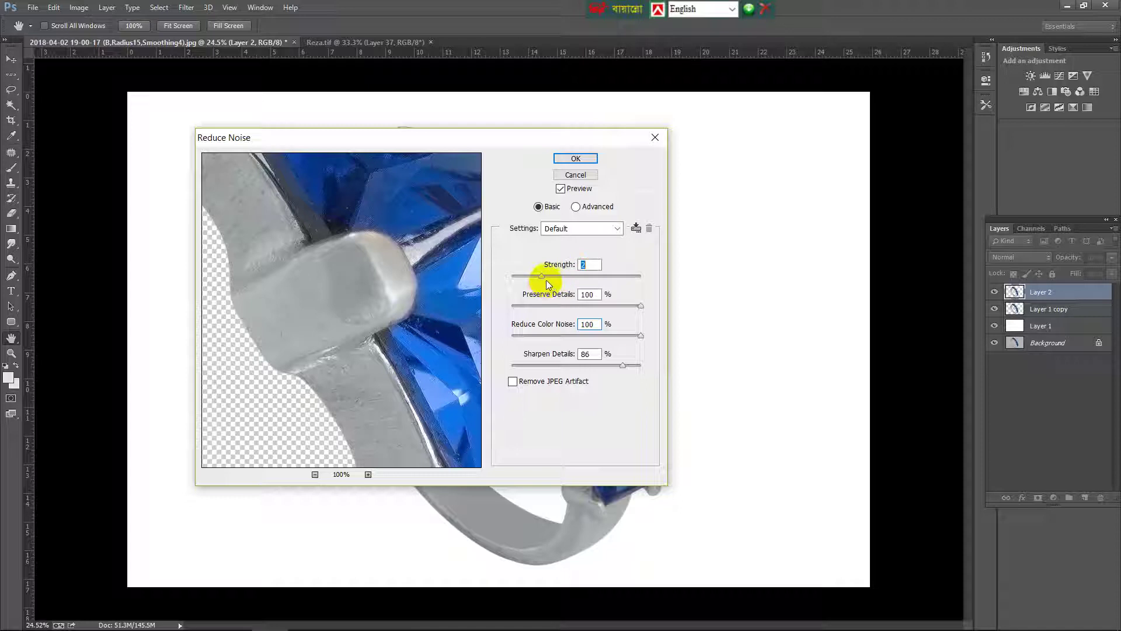
{"action": "left_click_drag", "start_coordinate": [546, 281], "coordinate": [656, 277]}
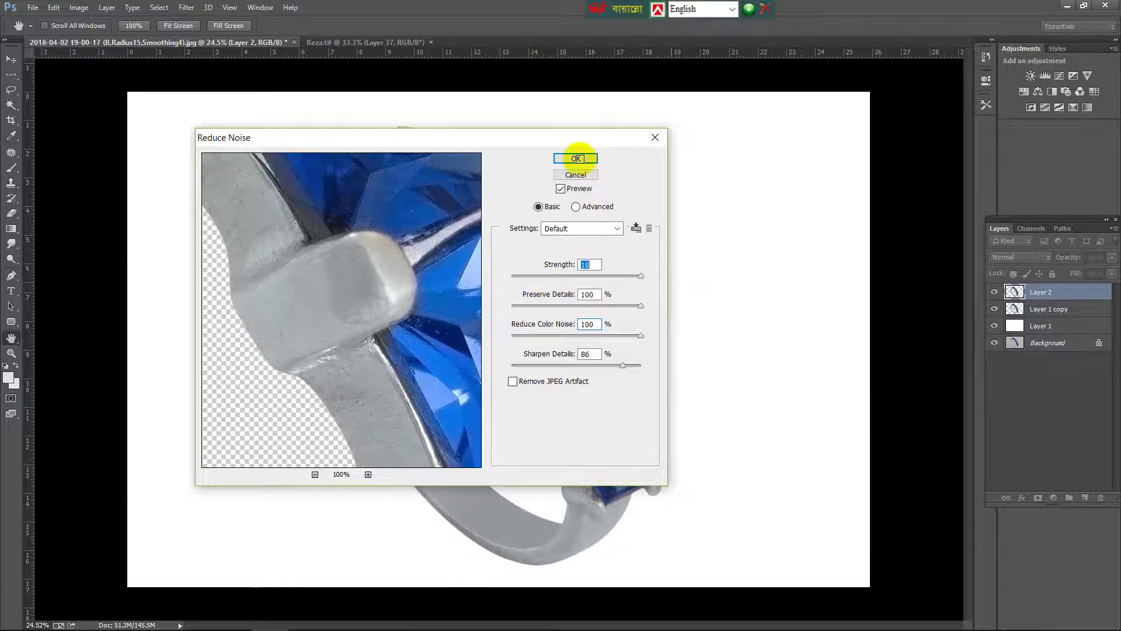
{"action": "left_click", "coordinate": [575, 158]}
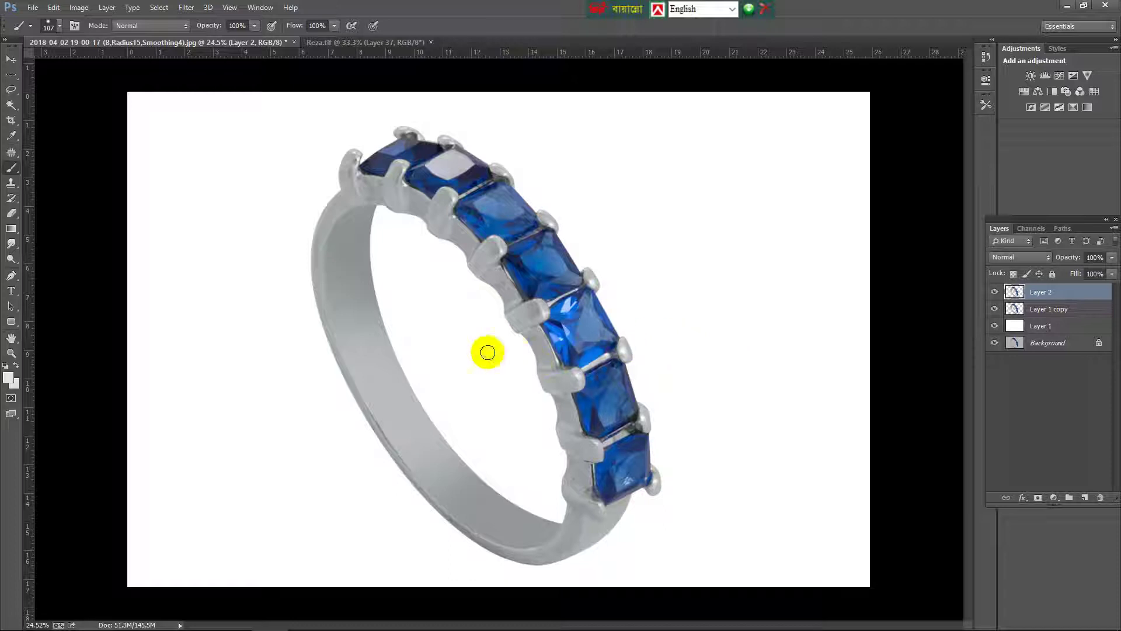
Toggle Layer 2's visibility to compare, then load the ring's outline as a selection
{"action": "scroll", "coordinate": [514, 321], "scroll_direction": "up", "scroll_amount": 3}
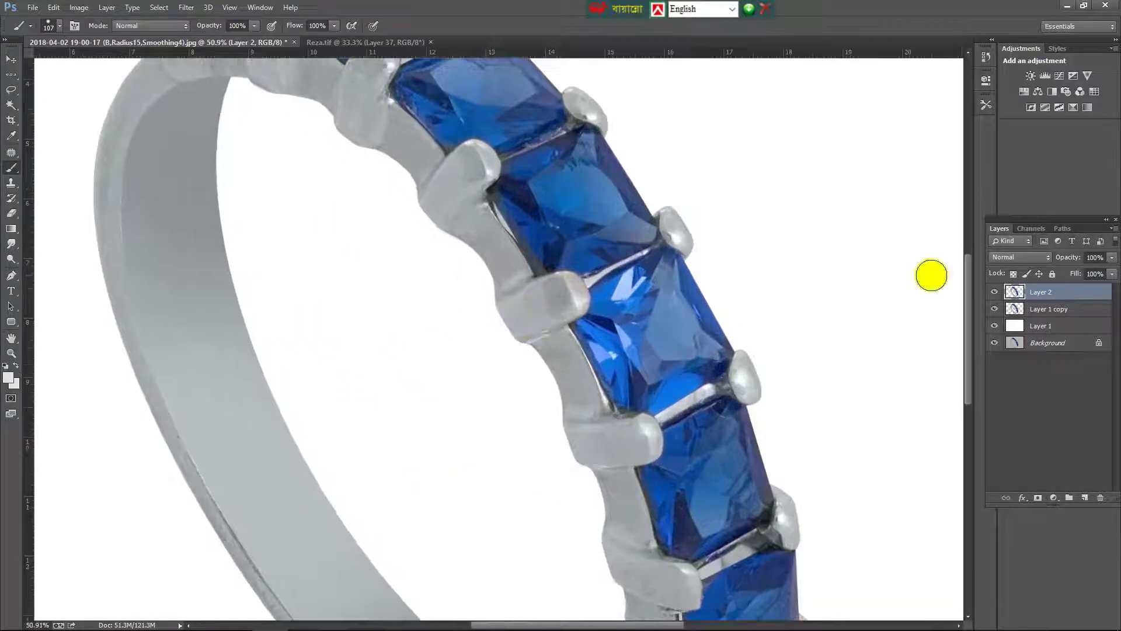
{"action": "left_click", "coordinate": [993, 301]}
{"action": "left_click", "coordinate": [995, 297]}
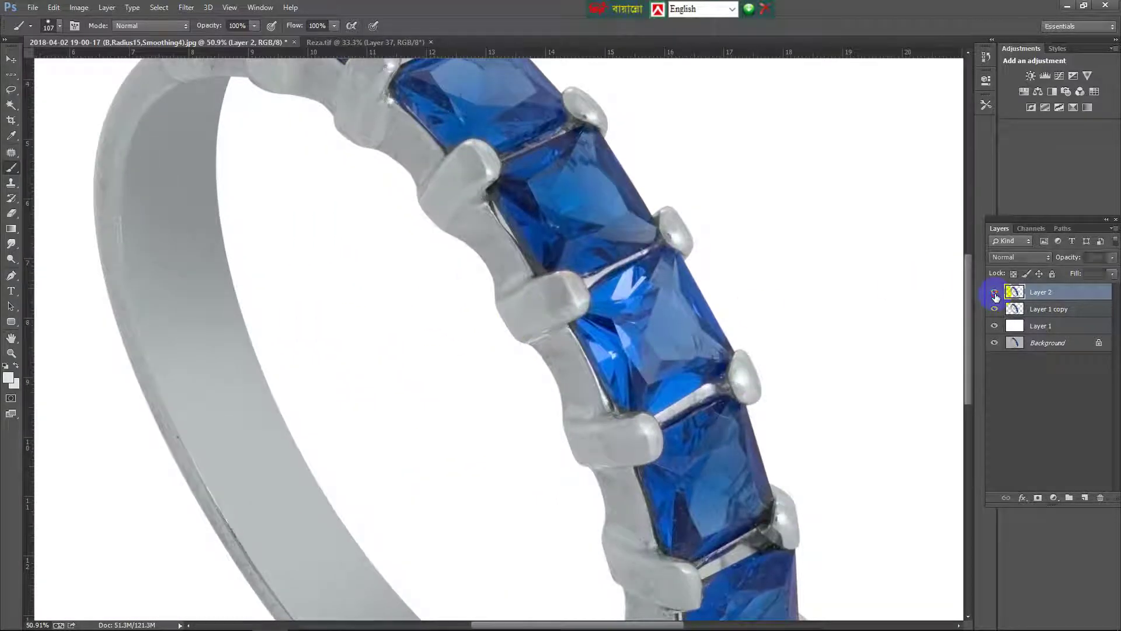
{"action": "left_click", "coordinate": [994, 296]}
{"action": "left_click", "coordinate": [995, 297]}
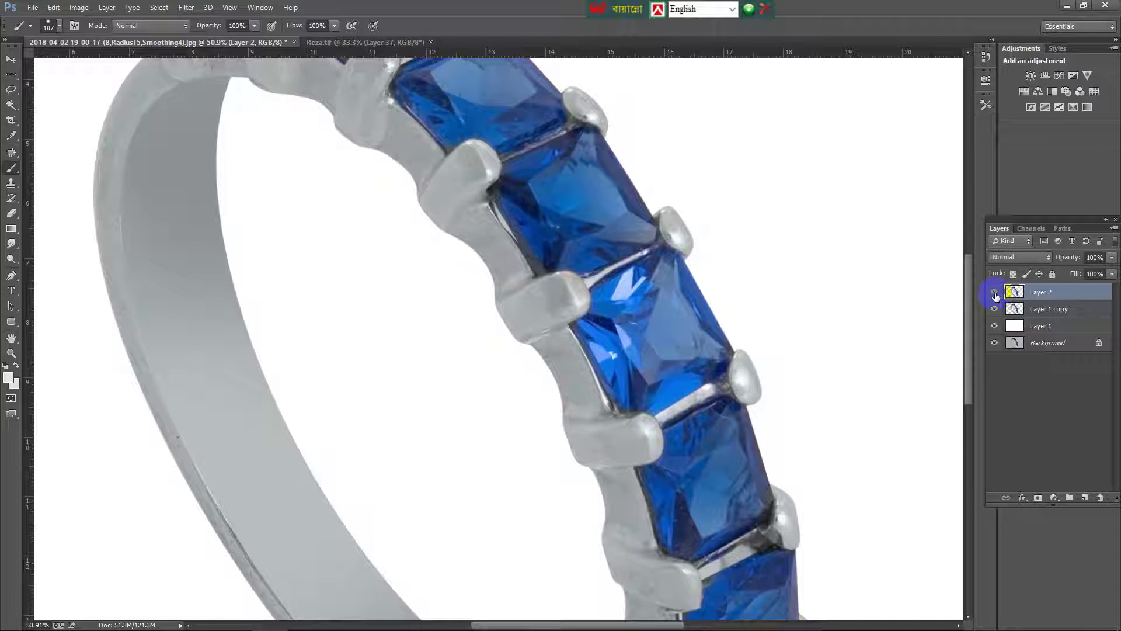
{"action": "left_click", "coordinate": [994, 295]}
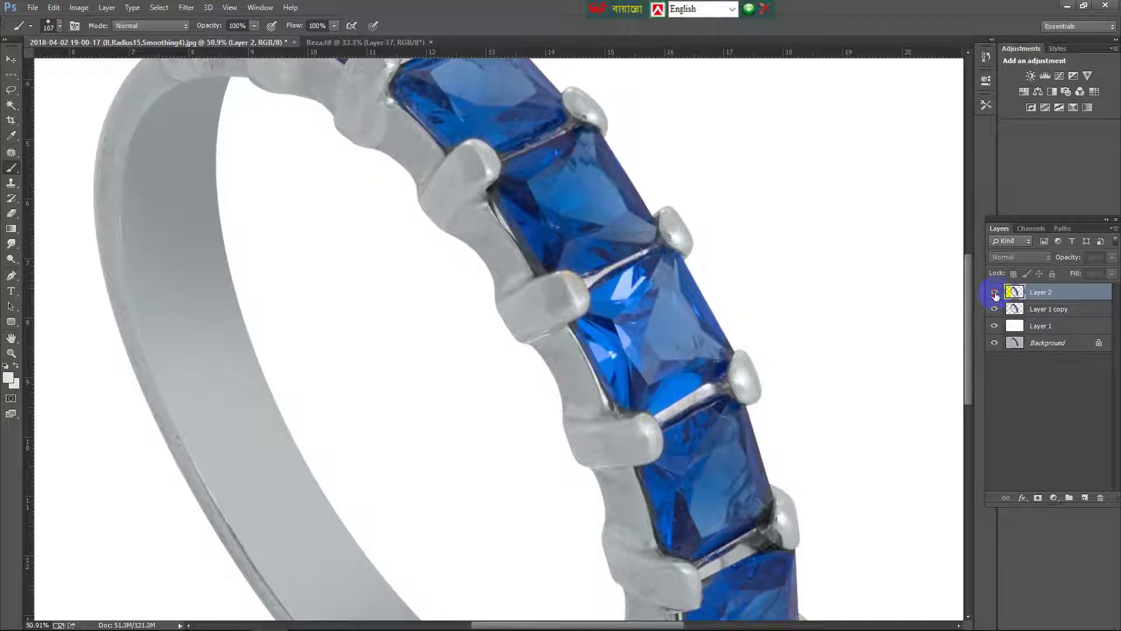
{"action": "left_click", "coordinate": [995, 296]}
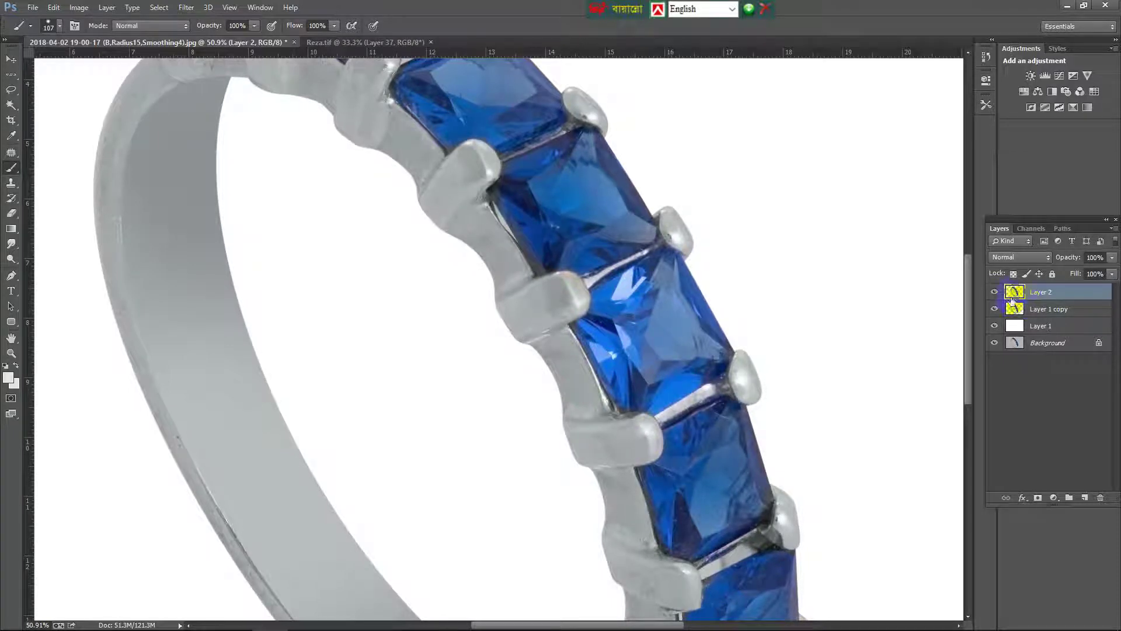
{"action": "left_click", "coordinate": [1014, 292], "text": "ctrl"}
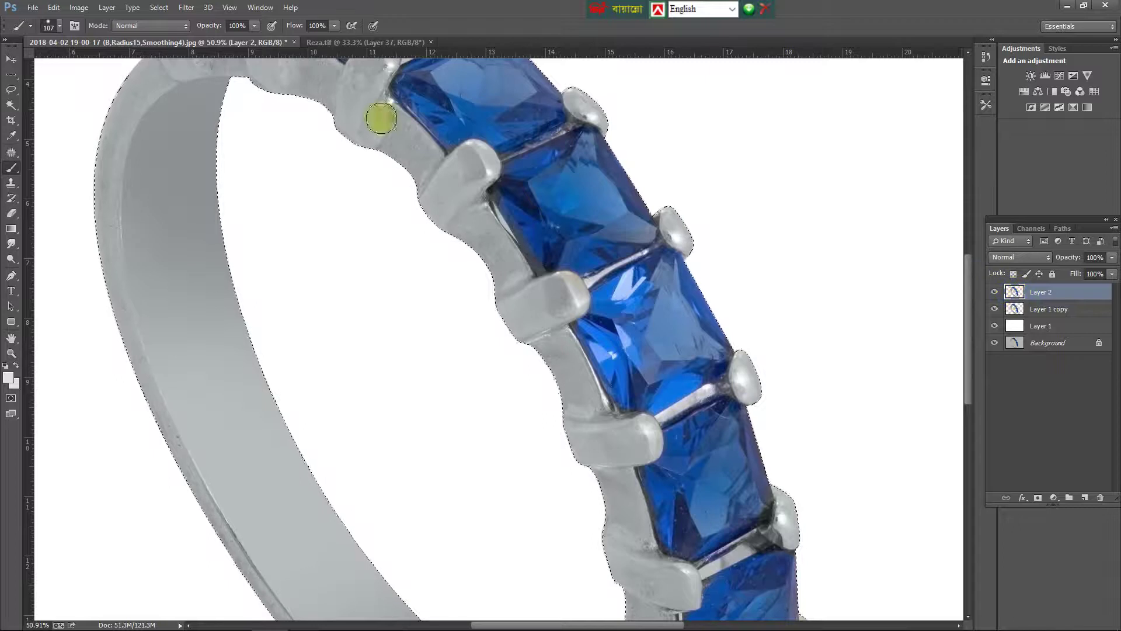
Run Dust & Scratches on Layer 2 at radius 15 pixels and threshold 46 levels
{"action": "left_click", "coordinate": [184, 8]}
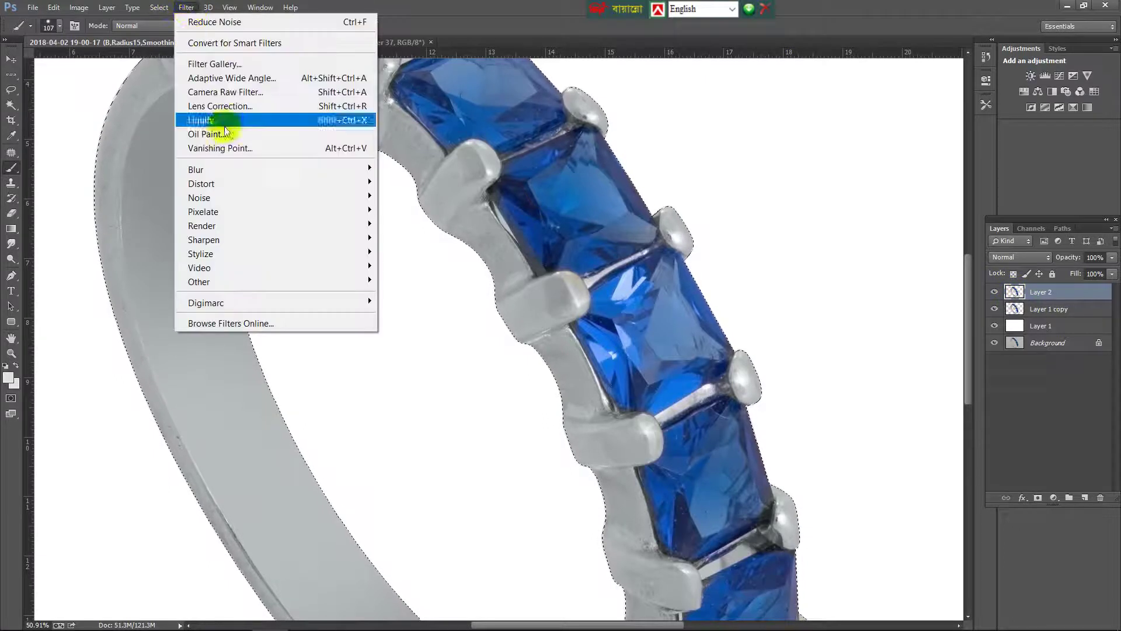
{"action": "mouse_move", "coordinate": [200, 197]}
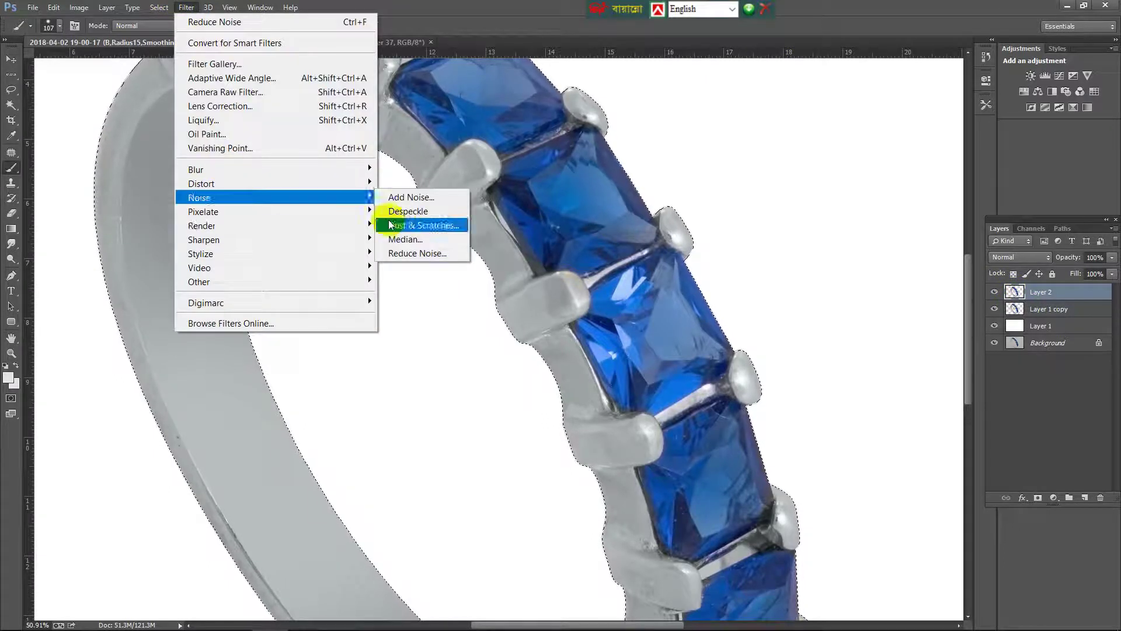
{"action": "left_click", "coordinate": [394, 223]}
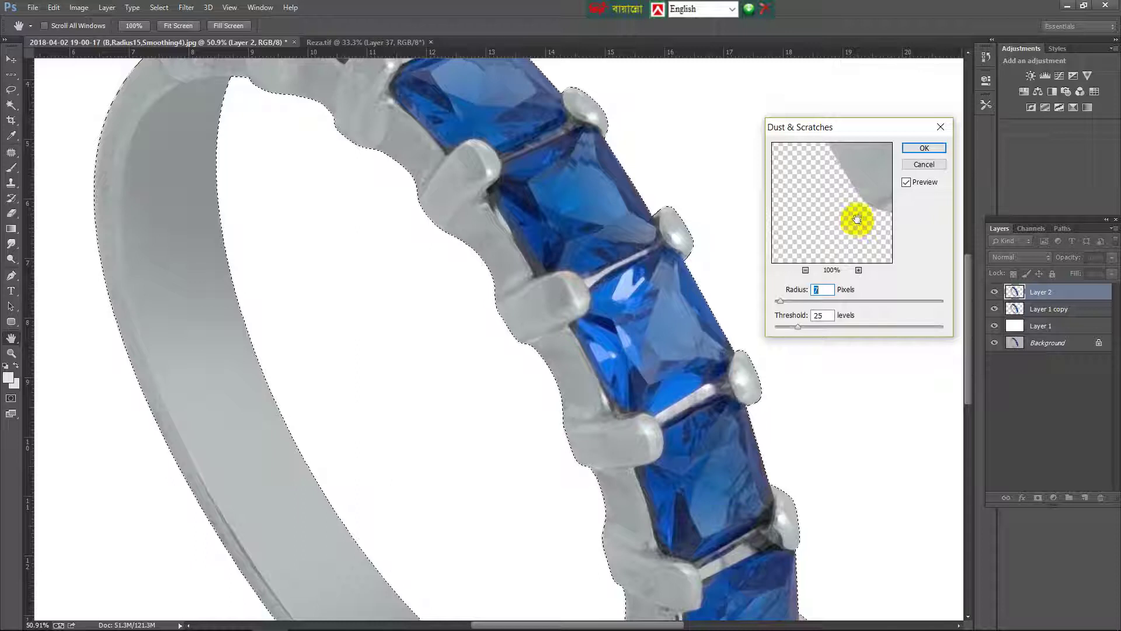
{"action": "left_click_drag", "start_coordinate": [853, 220], "coordinate": [791, 243]}
{"action": "mouse_move", "coordinate": [845, 210]}
{"action": "left_mouse_down"}
{"action": "mouse_move", "coordinate": [833, 230]}
{"action": "mouse_move", "coordinate": [819, 212]}
{"action": "left_mouse_up"}
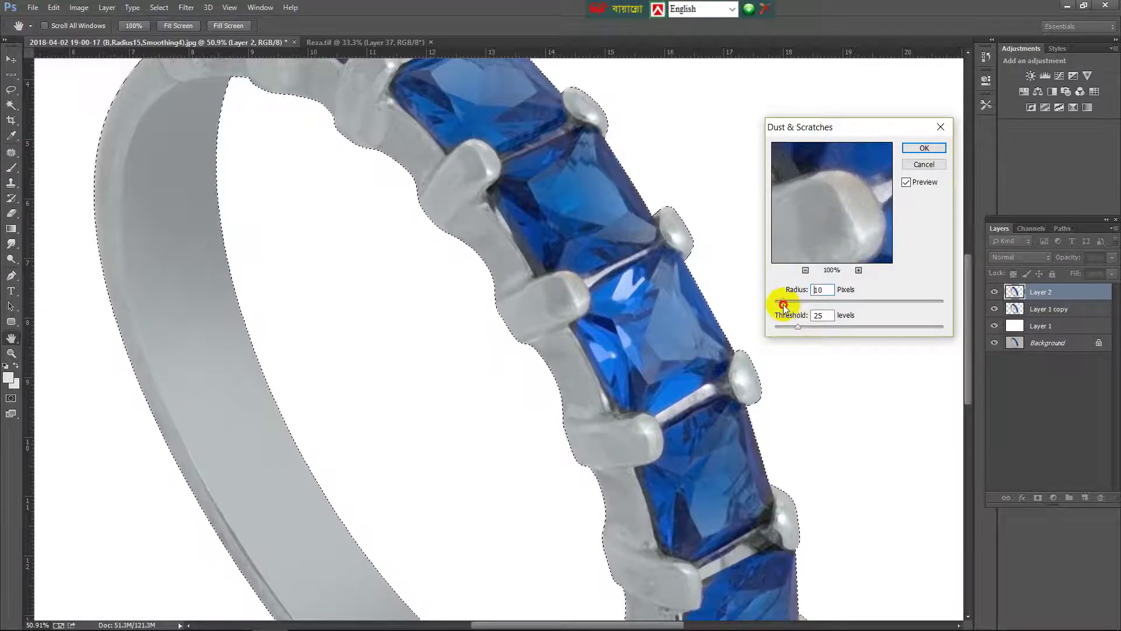
{"action": "left_click_drag", "start_coordinate": [783, 303], "coordinate": [807, 327]}
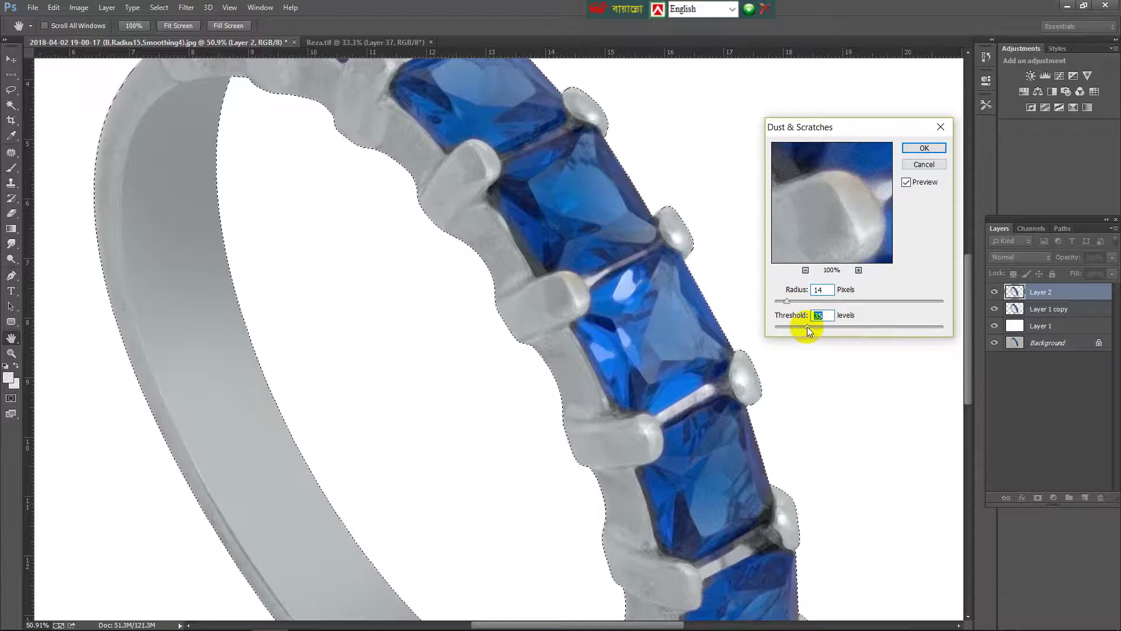
{"action": "left_click_drag", "start_coordinate": [803, 325], "coordinate": [813, 325]}
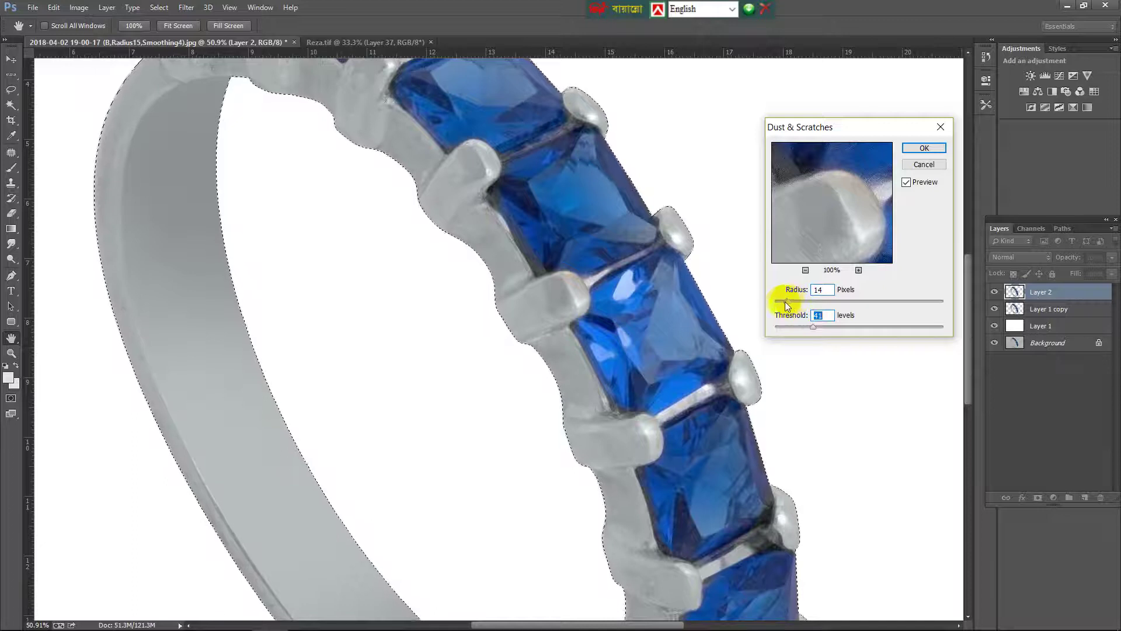
{"action": "left_click_drag", "start_coordinate": [785, 301], "coordinate": [782, 302]}
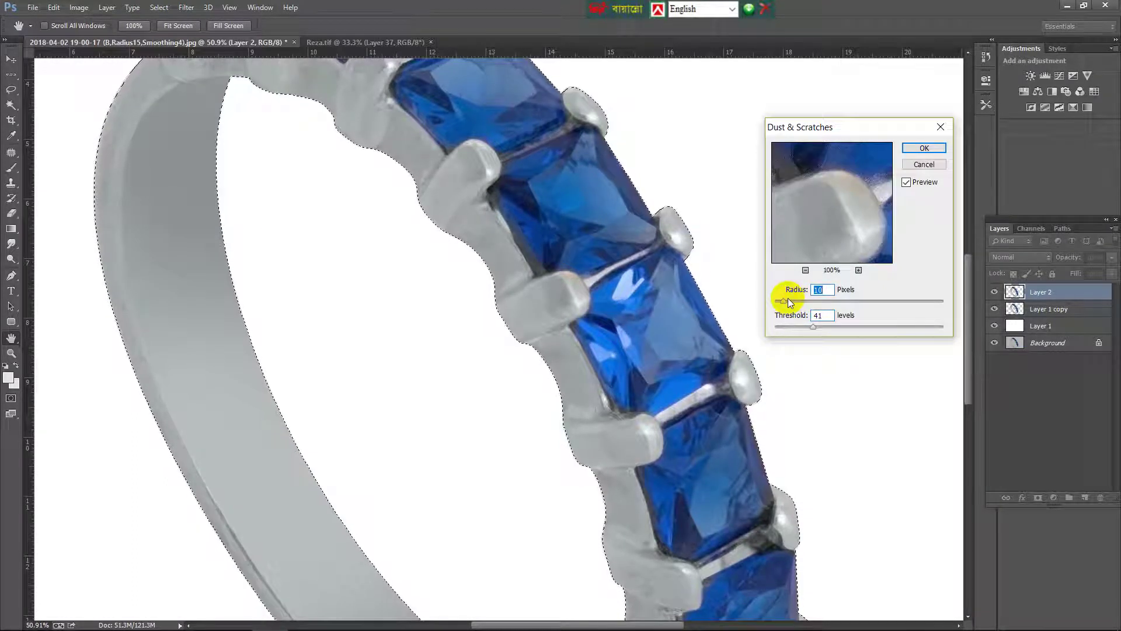
{"action": "left_click_drag", "start_coordinate": [787, 298], "coordinate": [790, 299]}
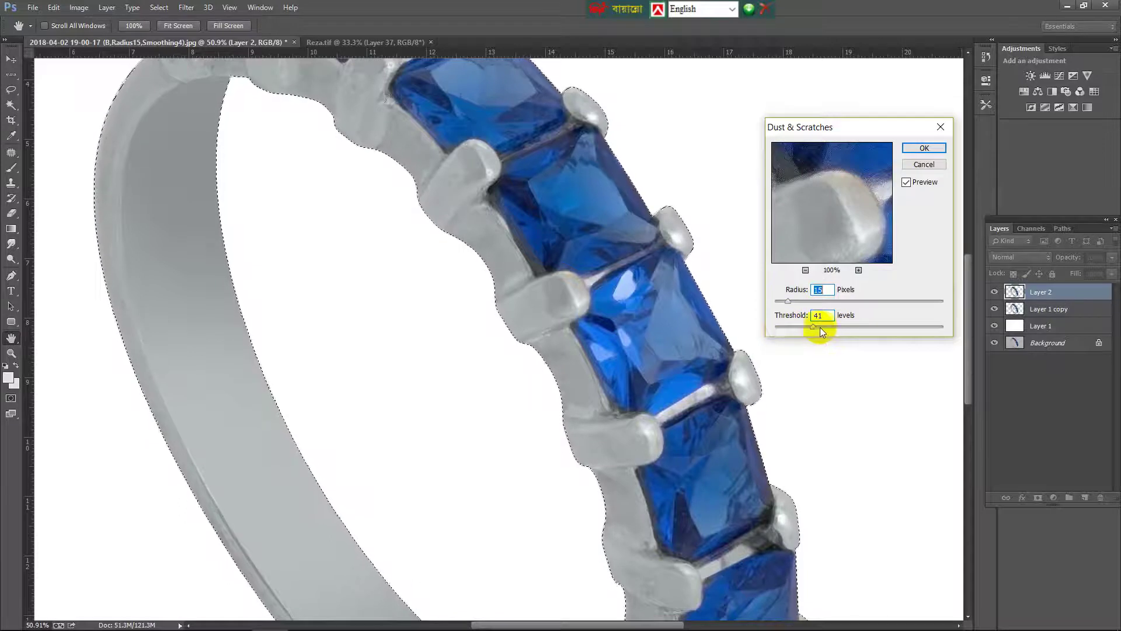
{"action": "left_click_drag", "start_coordinate": [819, 327], "coordinate": [818, 327]}
{"action": "left_click", "coordinate": [877, 181]}
{"action": "left_click", "coordinate": [921, 148]}
Flick Layer 2 off and on to compare the smoothed ring with the layers below
{"action": "key", "text": "b"}
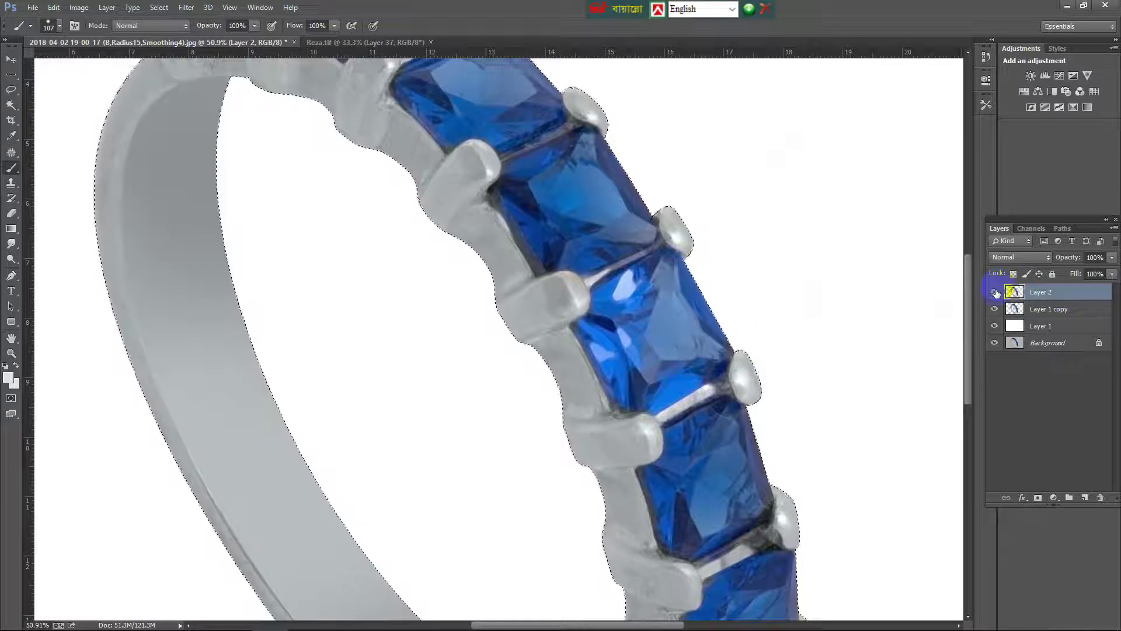
{"action": "left_click", "coordinate": [995, 292]}
{"action": "left_click", "coordinate": [995, 292]}
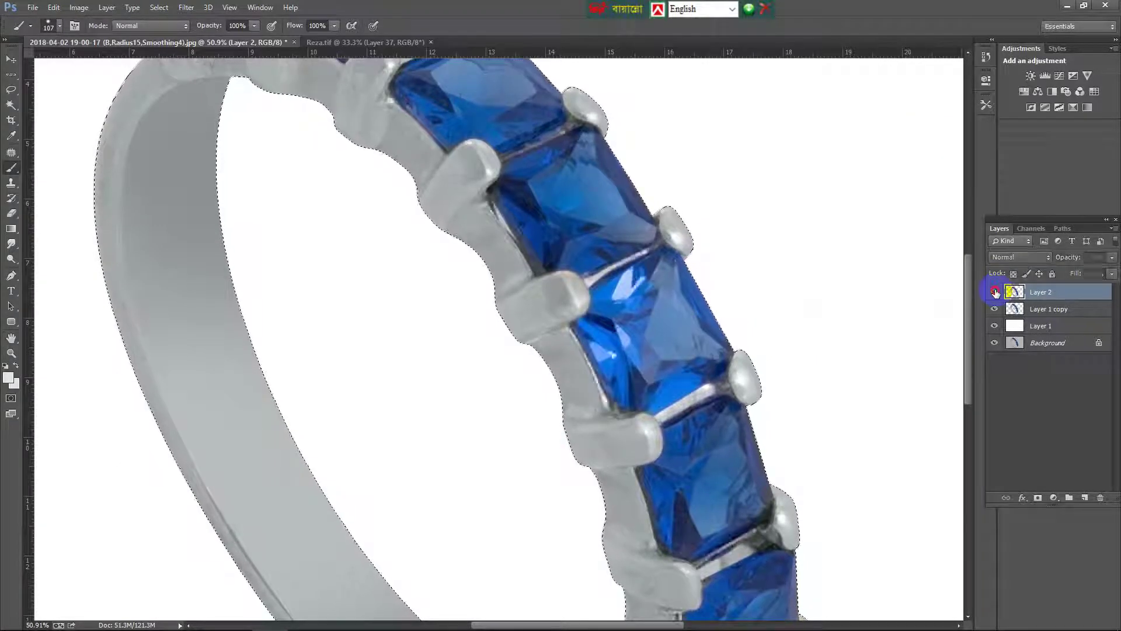
{"action": "left_click", "coordinate": [995, 292]}
{"action": "left_click", "coordinate": [995, 292]}
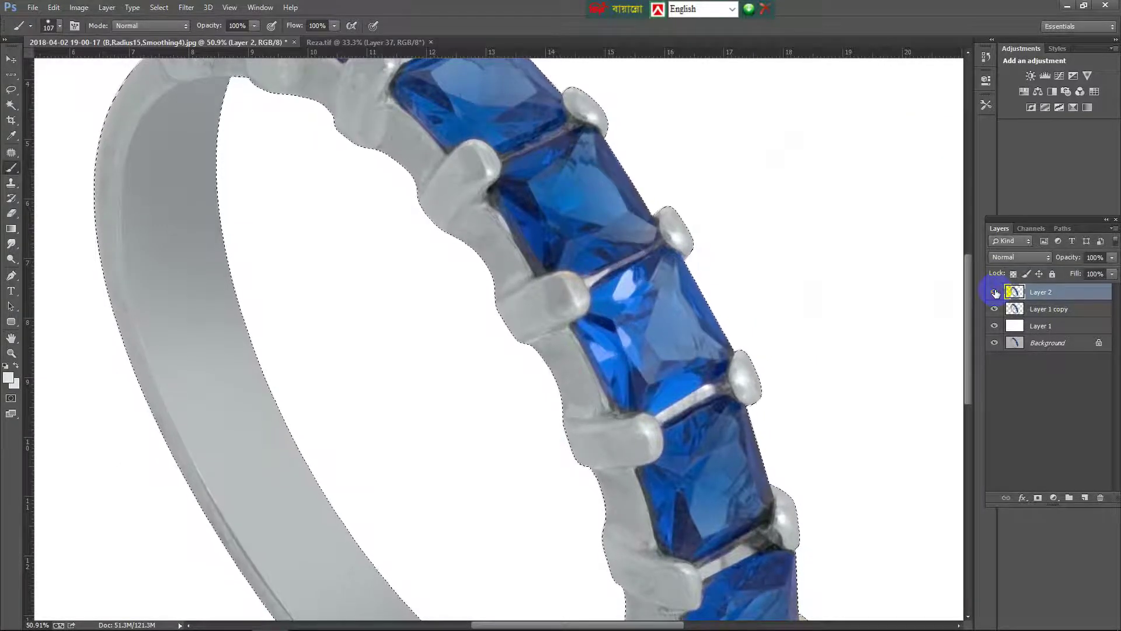
{"action": "left_click", "coordinate": [995, 292]}
{"action": "left_click", "coordinate": [995, 292]}
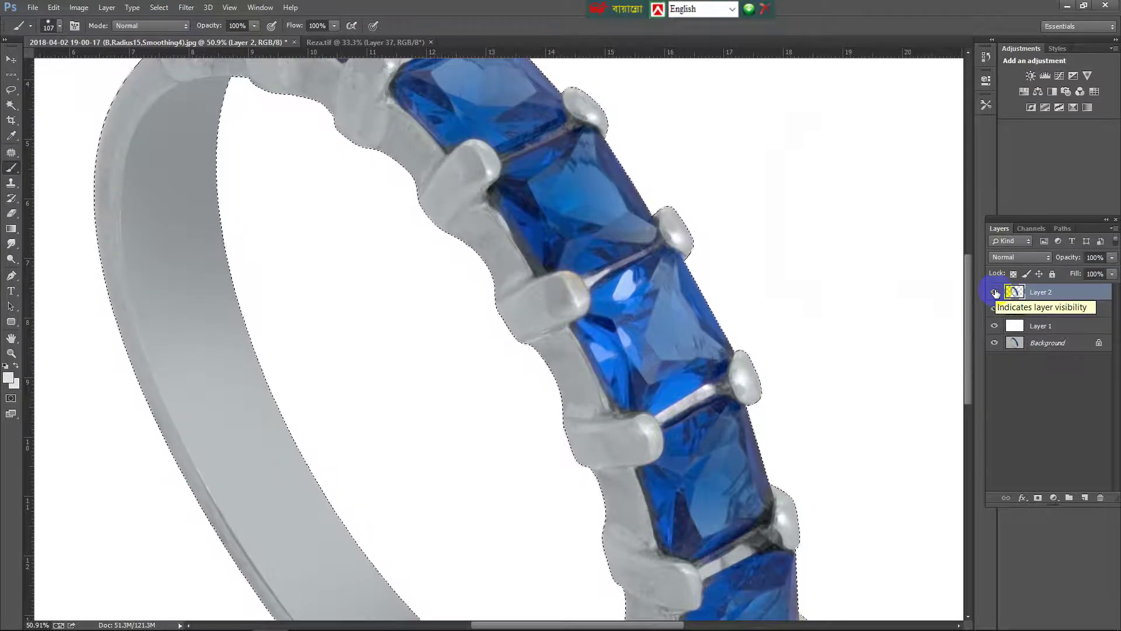
{"action": "scroll", "coordinate": [714, 295], "scroll_direction": "down", "scroll_amount": 3}
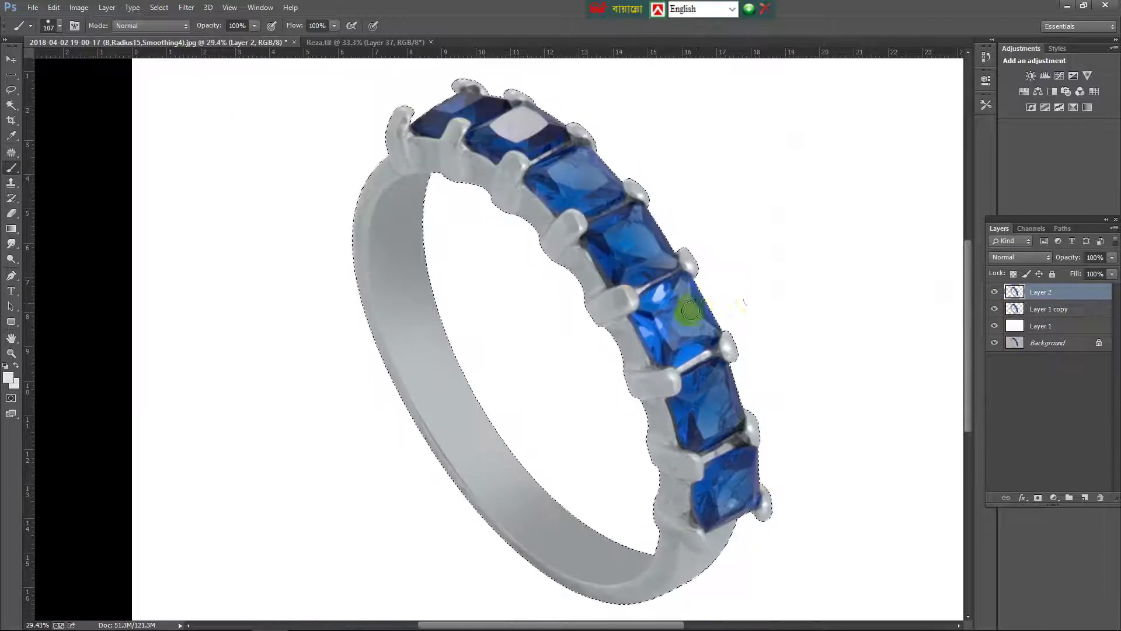
Add a layer mask to Layer 2 and reload the ring's outline selection
{"action": "left_click", "coordinate": [1037, 498]}
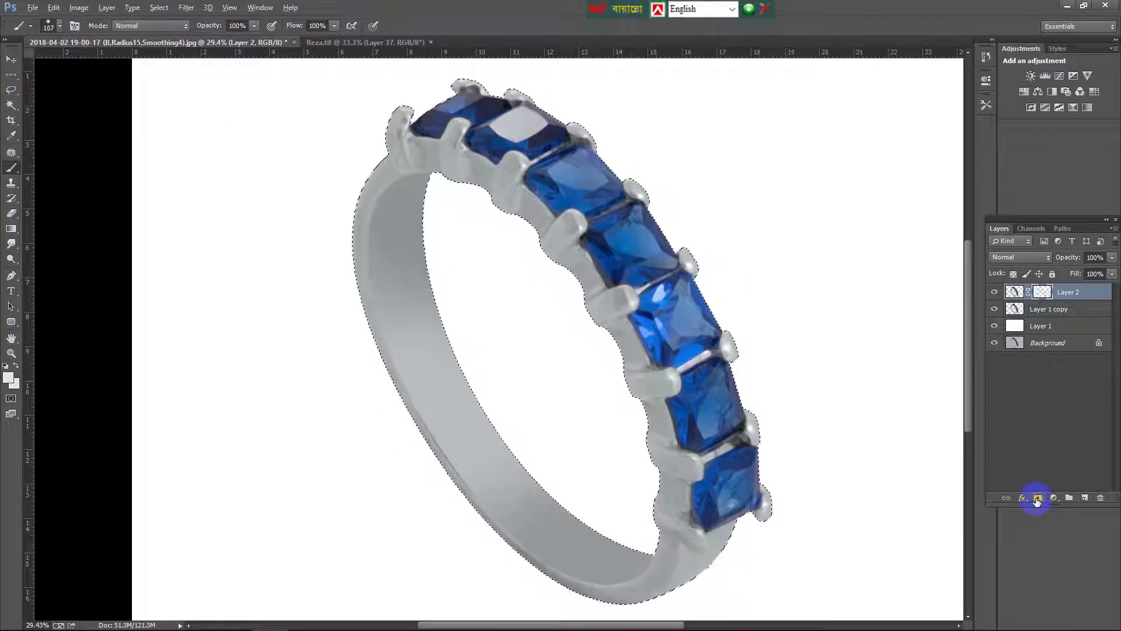
{"action": "scroll", "coordinate": [303, 268], "scroll_direction": "up", "scroll_amount": 1}
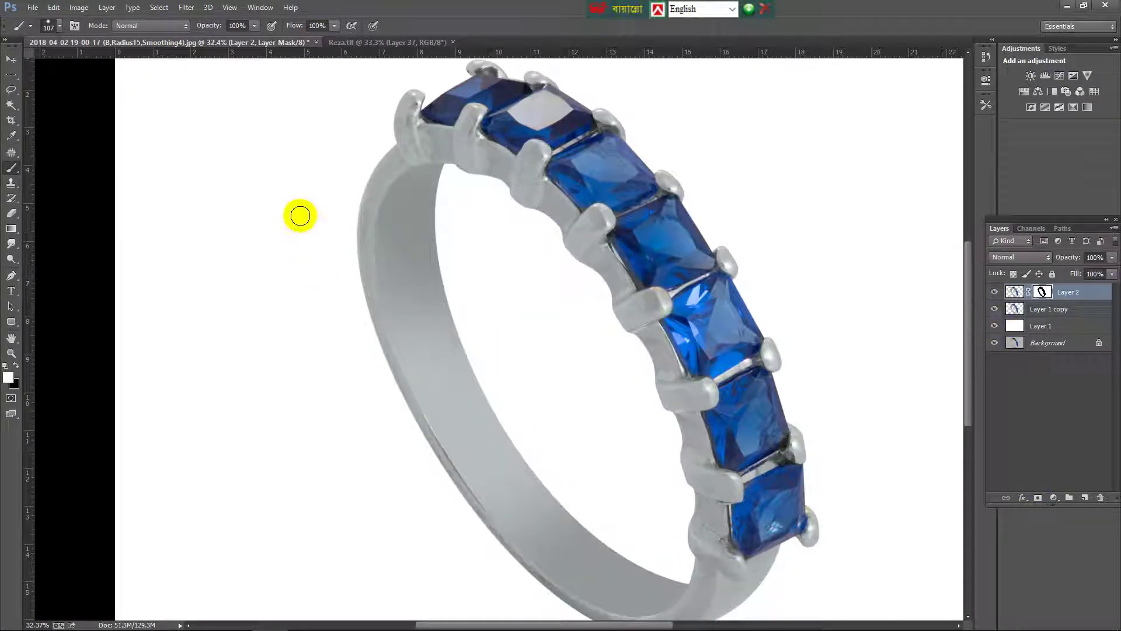
{"action": "scroll", "coordinate": [263, 221], "scroll_direction": "up", "scroll_amount": 3}
{"action": "scroll", "coordinate": [233, 225], "scroll_direction": "up", "scroll_amount": 2}
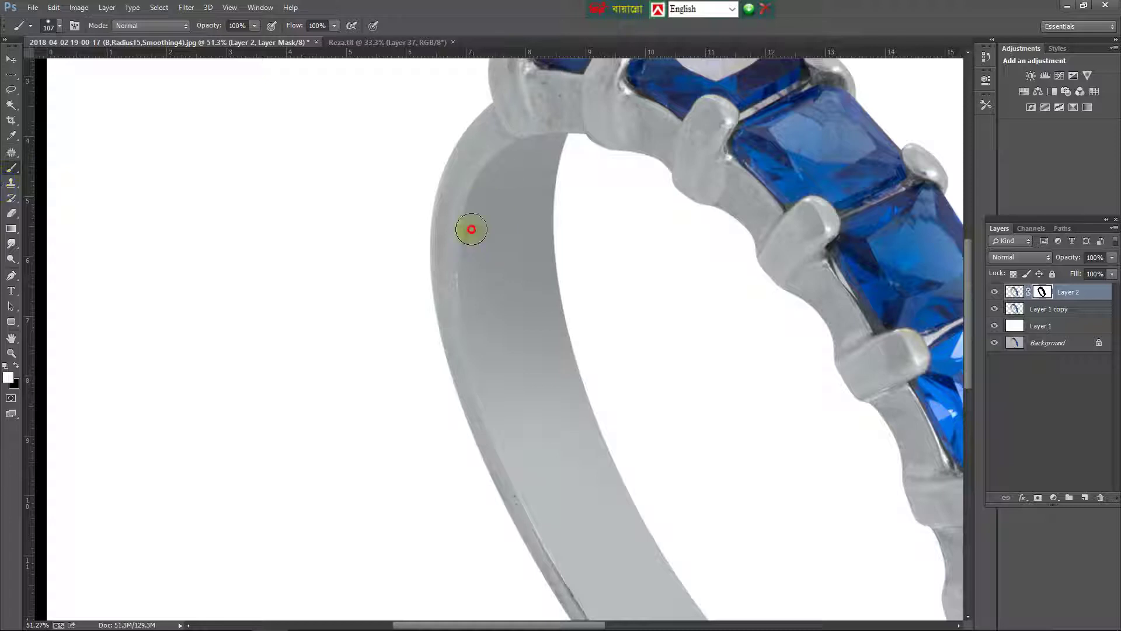
{"action": "left_click", "coordinate": [1014, 291], "text": "ctrl"}
Paint black on the mask along the band's edges with a 200-pixel brush
{"action": "right_click", "coordinate": [492, 219], "text": "alt"}
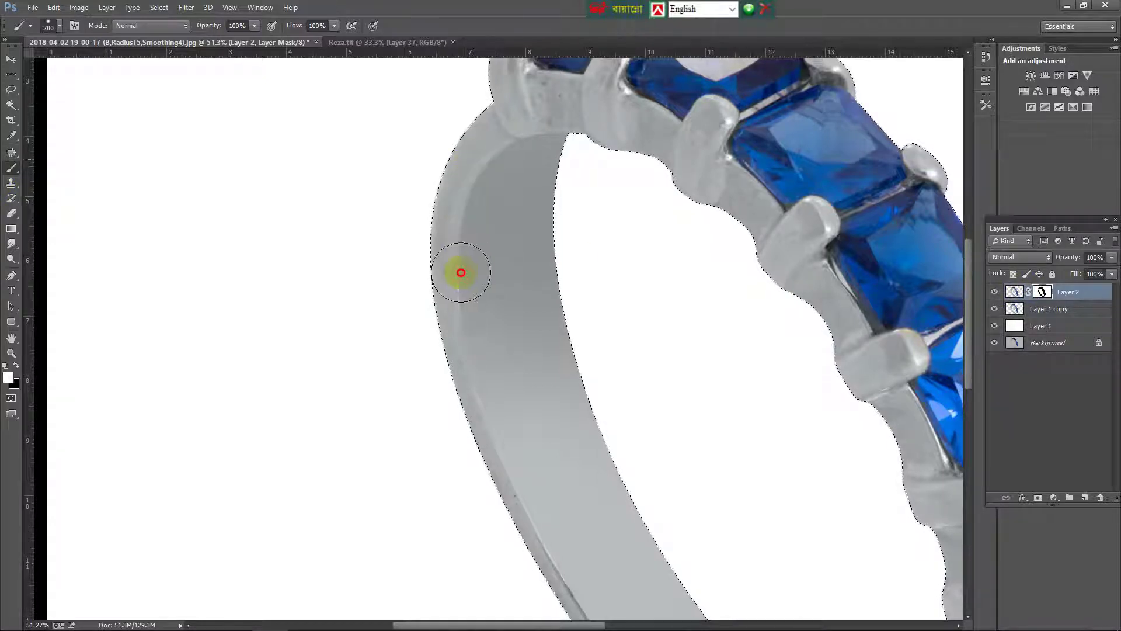
{"action": "key", "text": "x"}
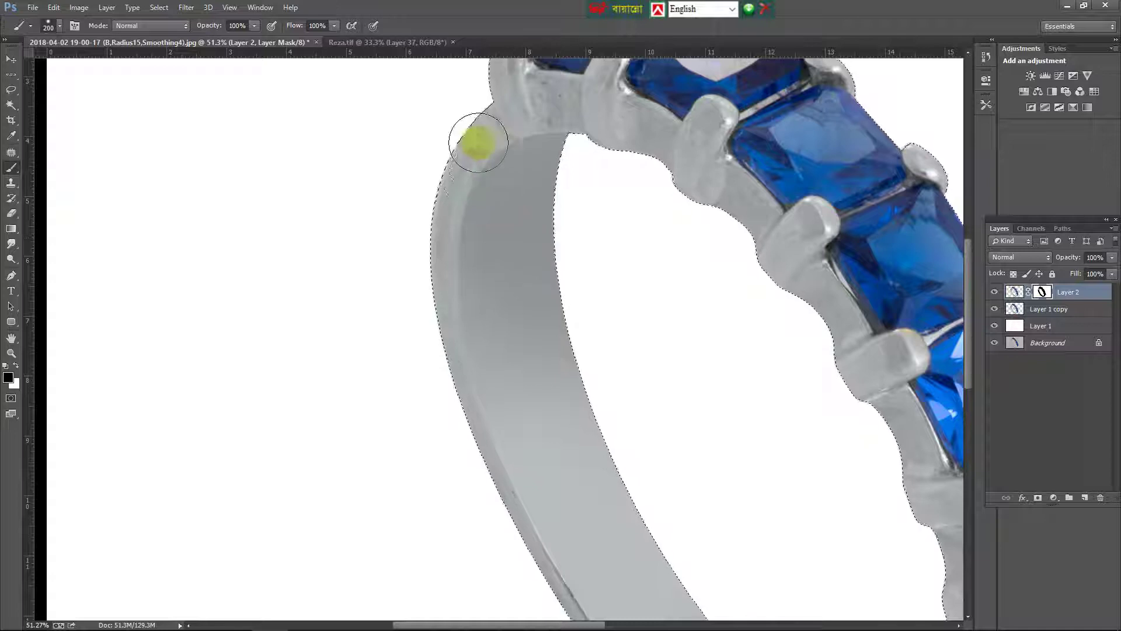
{"action": "left_click", "coordinate": [506, 488]}
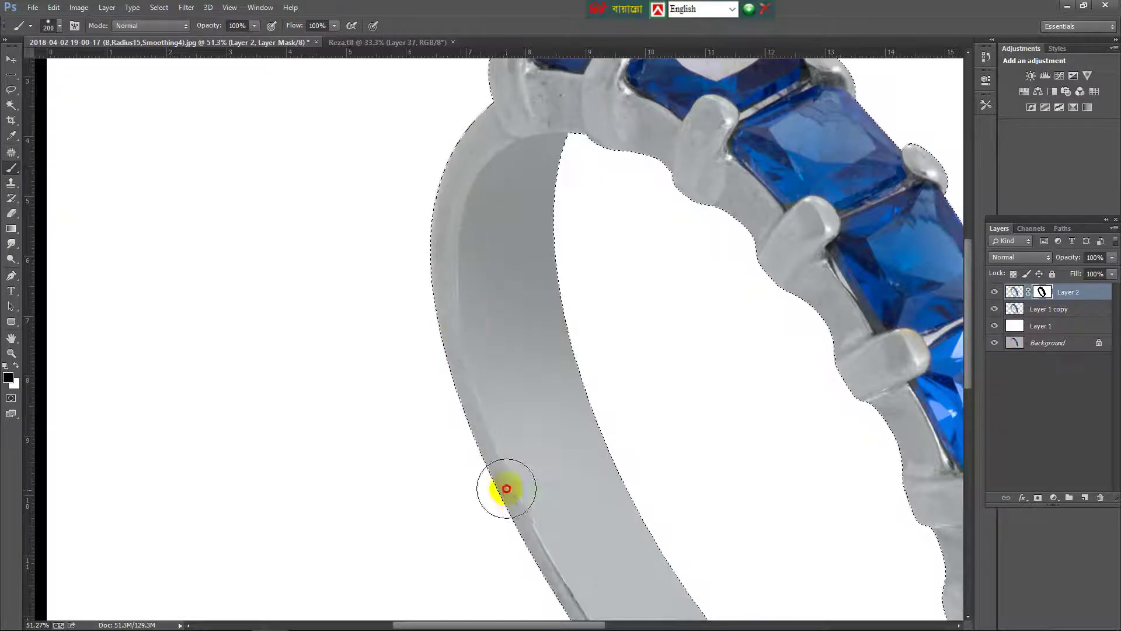
{"action": "left_click_drag", "start_coordinate": [506, 488], "coordinate": [449, 290]}
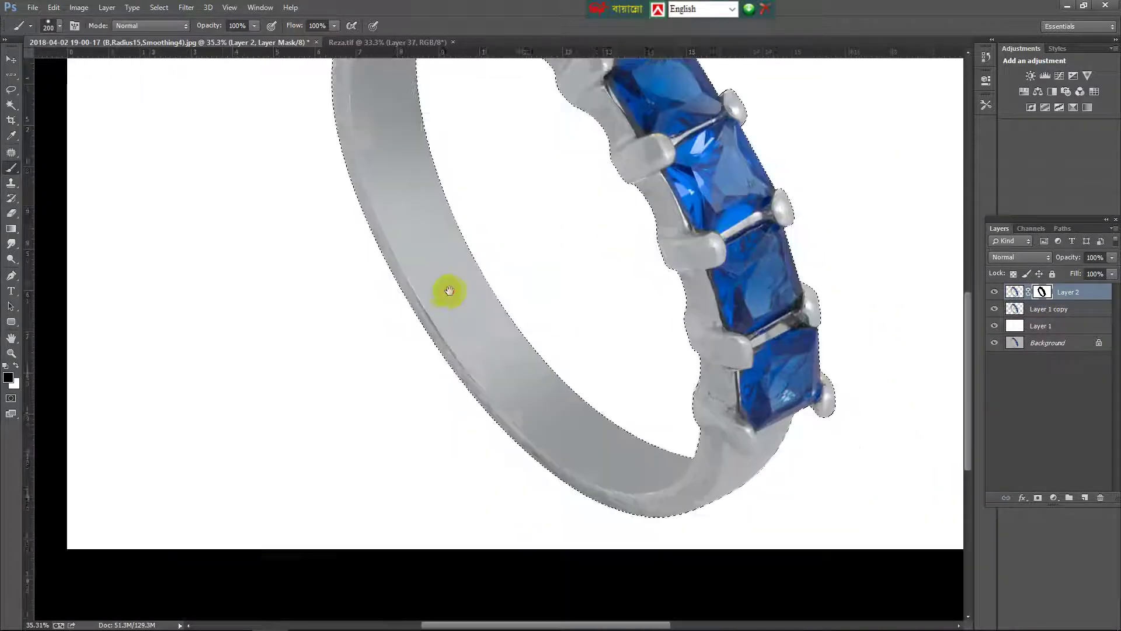
{"action": "left_click", "coordinate": [704, 473]}
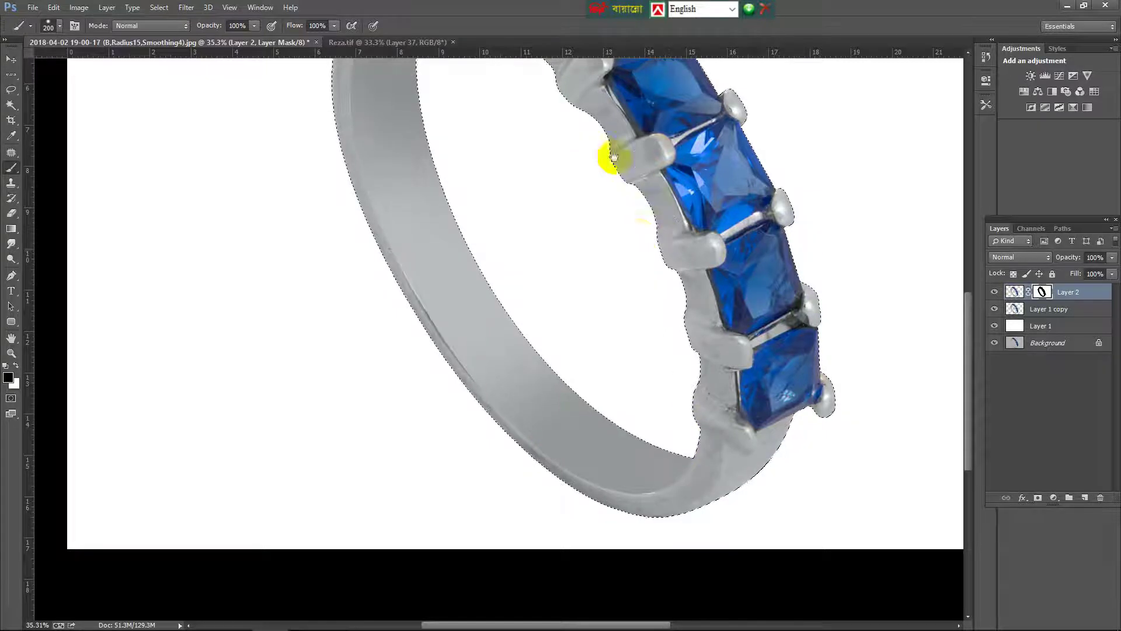
{"action": "left_click_drag", "start_coordinate": [613, 156], "coordinate": [663, 358]}
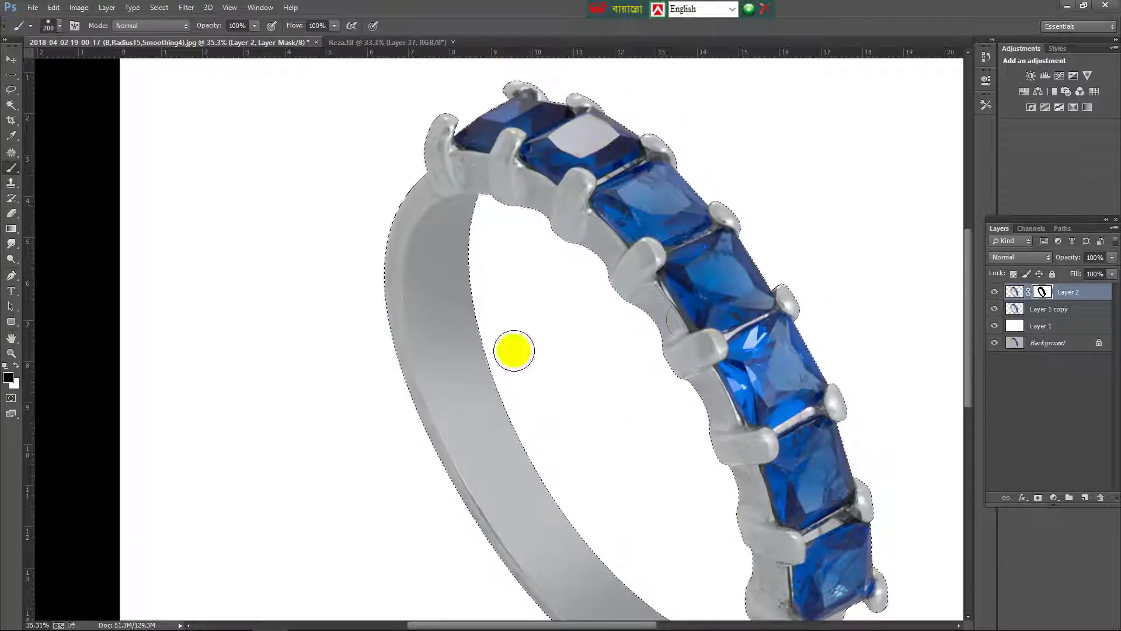
Undo the mask, recreate Layer 2 as a merged ring copy, and select its outline
{"action": "key", "text": "Delete"}
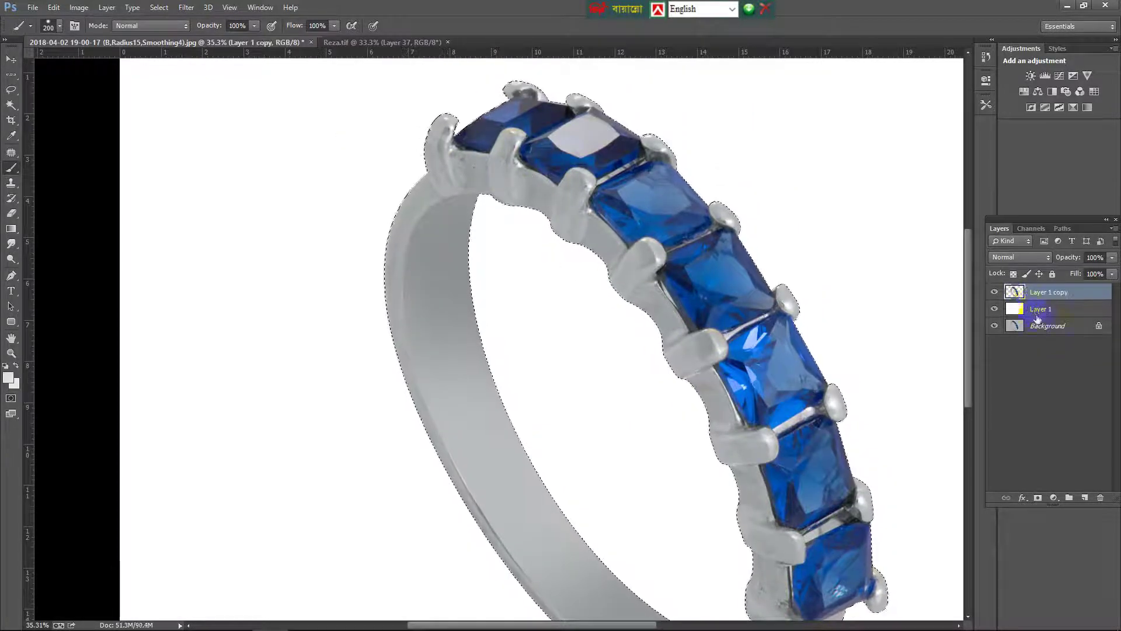
{"action": "key", "text": "ctrl+z"}
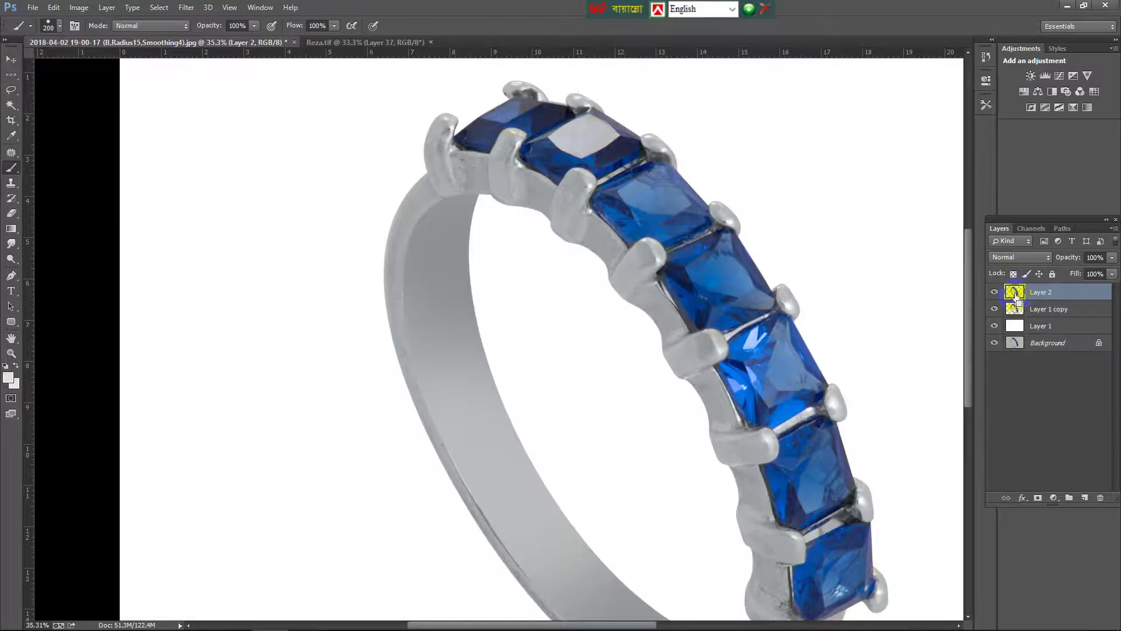
{"action": "left_click", "coordinate": [1016, 296], "text": "ctrl"}
{"action": "left_click_drag", "start_coordinate": [651, 400], "coordinate": [725, 113]}
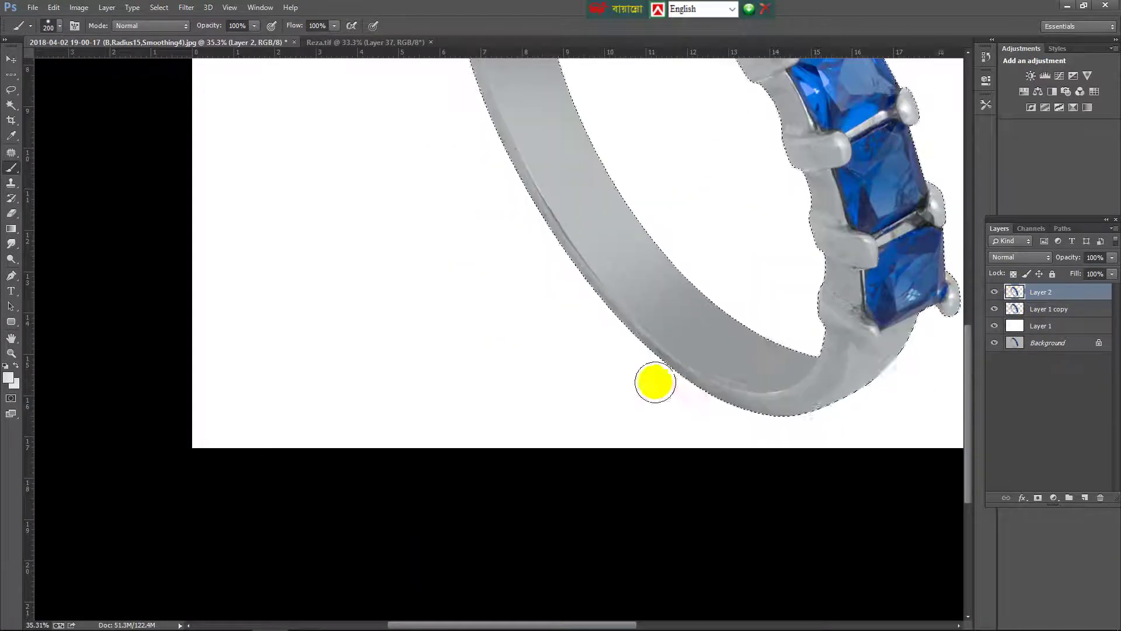
{"action": "scroll", "coordinate": [655, 383], "scroll_direction": "up", "scroll_amount": 1}
{"action": "scroll", "coordinate": [683, 393], "scroll_direction": "up", "scroll_amount": 1}
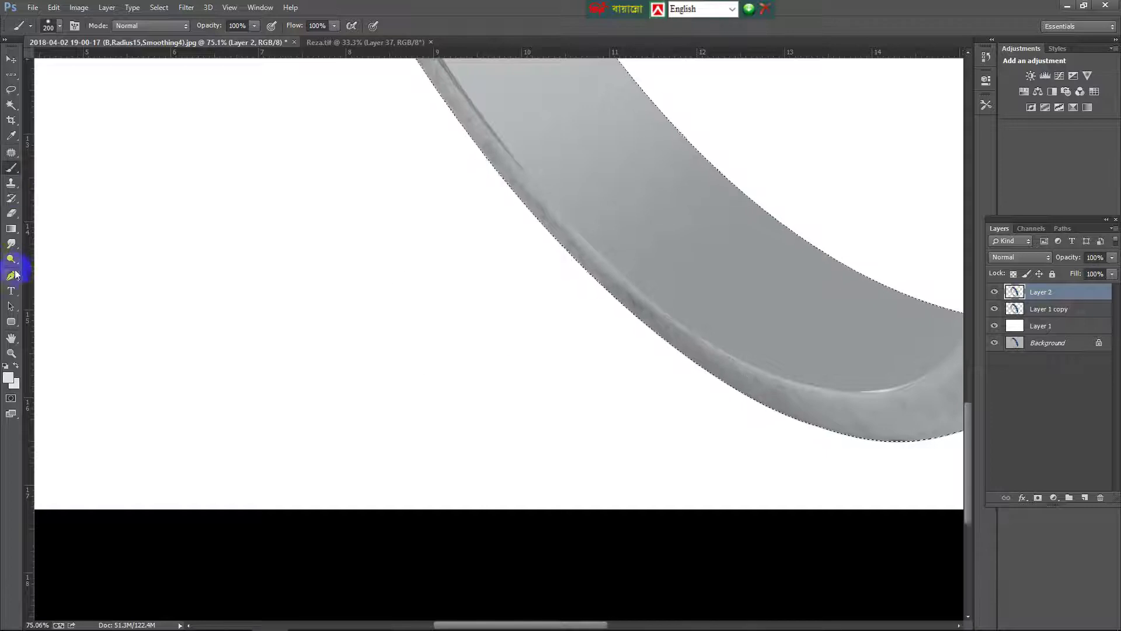
Smudge at 43% strength along the grainy upper stretches of the band's edge
{"action": "left_click", "coordinate": [11, 243]}
{"action": "scroll", "coordinate": [476, 286], "scroll_direction": "up", "scroll_amount": 1}
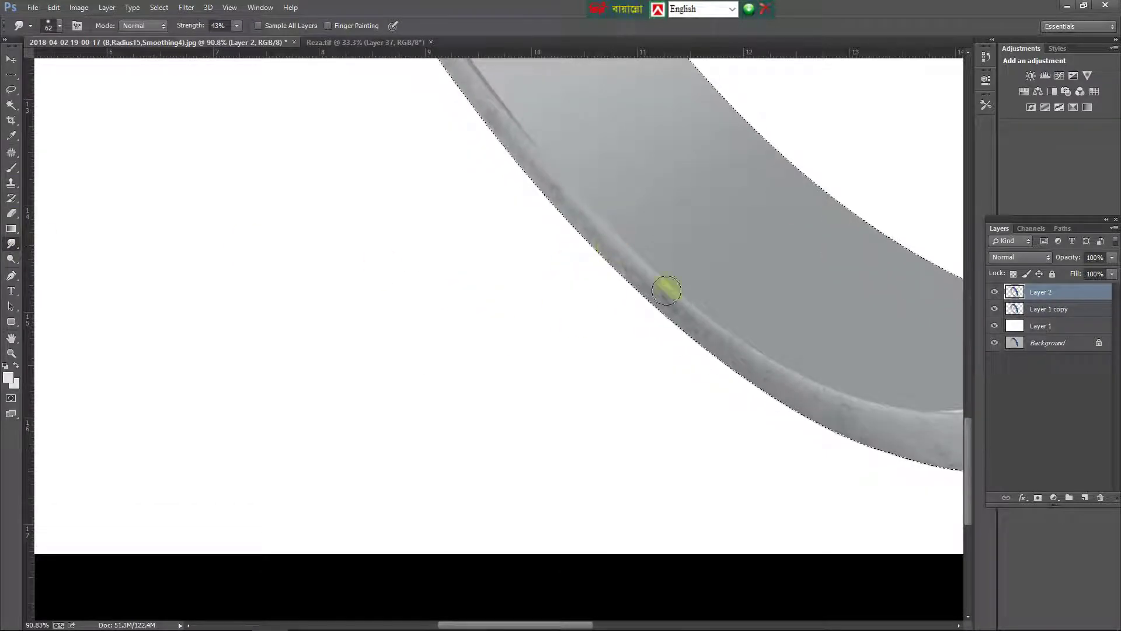
{"action": "left_click_drag", "start_coordinate": [667, 290], "coordinate": [698, 334]}
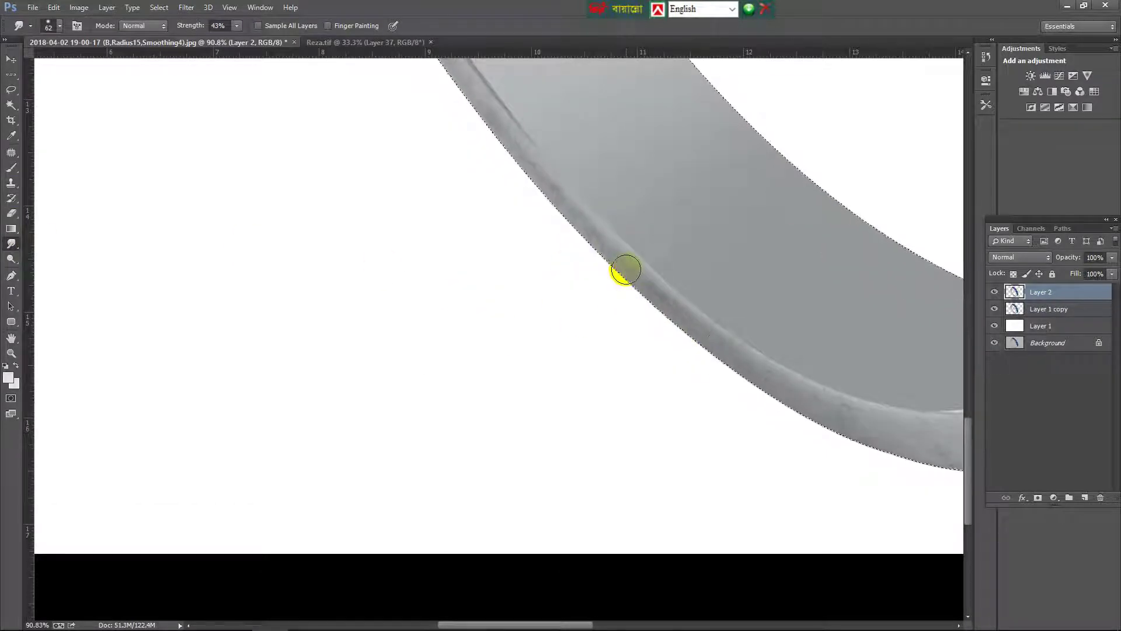
{"action": "left_click_drag", "start_coordinate": [720, 350], "coordinate": [613, 274]}
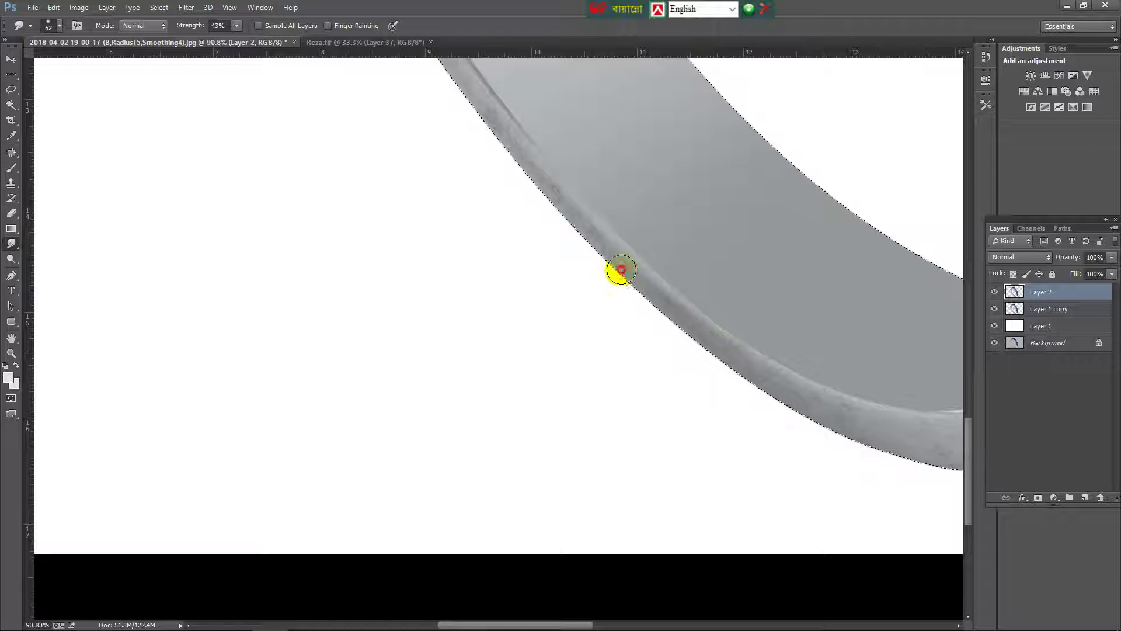
{"action": "mouse_move", "coordinate": [525, 163]}
{"action": "left_mouse_down"}
{"action": "mouse_move", "coordinate": [588, 253]}
{"action": "mouse_move", "coordinate": [530, 193]}
{"action": "mouse_move", "coordinate": [471, 92]}
{"action": "left_mouse_up"}
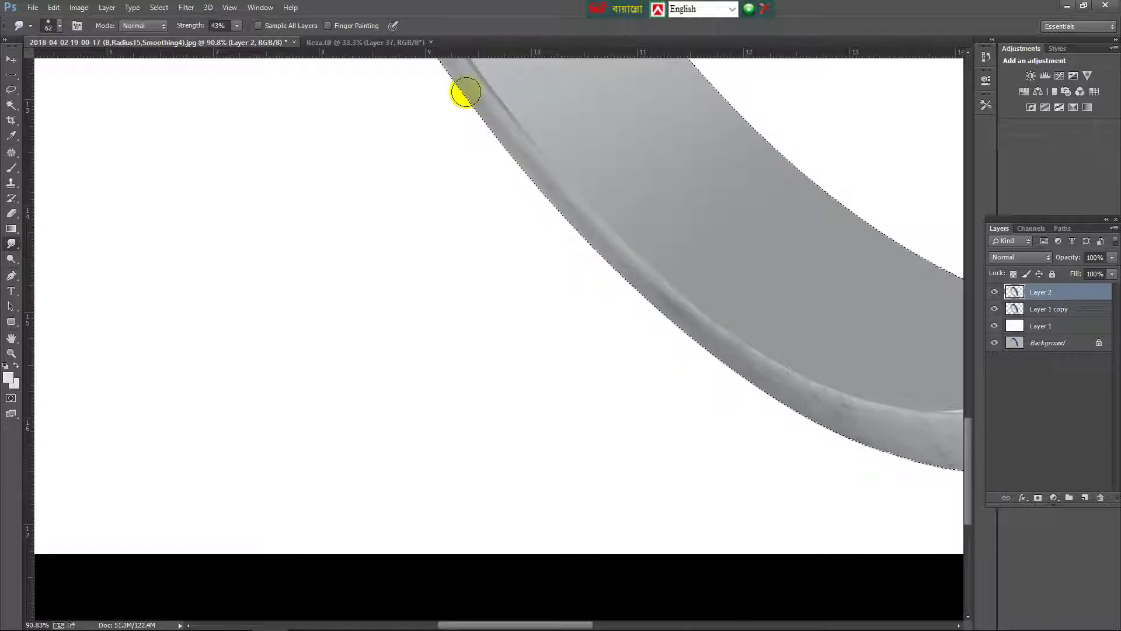
{"action": "left_click_drag", "start_coordinate": [506, 181], "coordinate": [581, 456]}
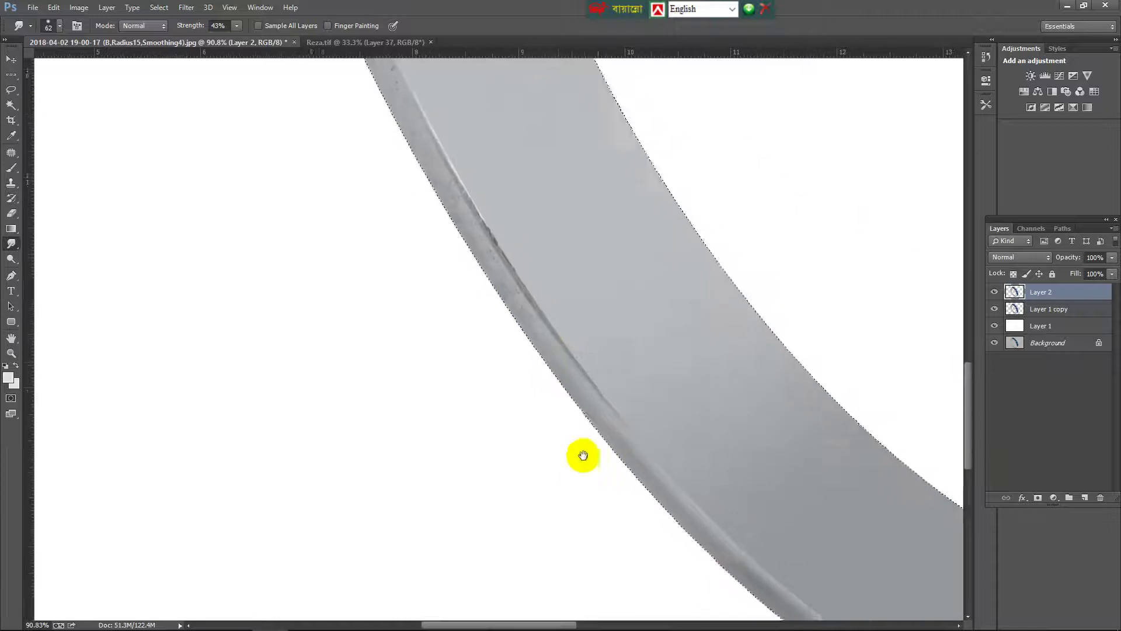
{"action": "mouse_move", "coordinate": [559, 378]}
{"action": "left_mouse_down"}
{"action": "mouse_move", "coordinate": [463, 233]}
{"action": "mouse_move", "coordinate": [510, 290]}
{"action": "mouse_move", "coordinate": [563, 392]}
{"action": "mouse_move", "coordinate": [405, 158]}
{"action": "mouse_move", "coordinate": [388, 82]}
{"action": "mouse_move", "coordinate": [570, 445]}
{"action": "mouse_move", "coordinate": [475, 223]}
{"action": "mouse_move", "coordinate": [568, 433]}
{"action": "mouse_move", "coordinate": [478, 253]}
{"action": "mouse_move", "coordinate": [464, 172]}
{"action": "left_mouse_up"}
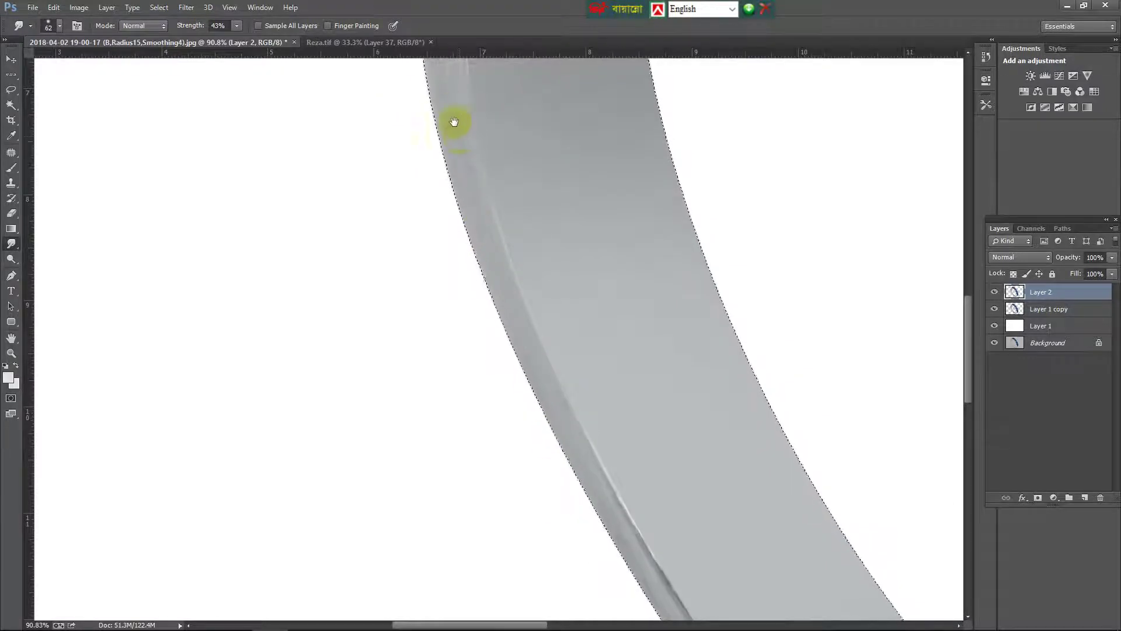
Smudge the band's left edge and lower edge toward the stones
{"action": "mouse_move", "coordinate": [456, 120]}
{"action": "left_mouse_down"}
{"action": "mouse_move", "coordinate": [506, 393]}
{"action": "mouse_move", "coordinate": [494, 215]}
{"action": "mouse_move", "coordinate": [483, 409]}
{"action": "left_mouse_up"}
{"action": "left_click_drag", "start_coordinate": [483, 408], "coordinate": [486, 185]}
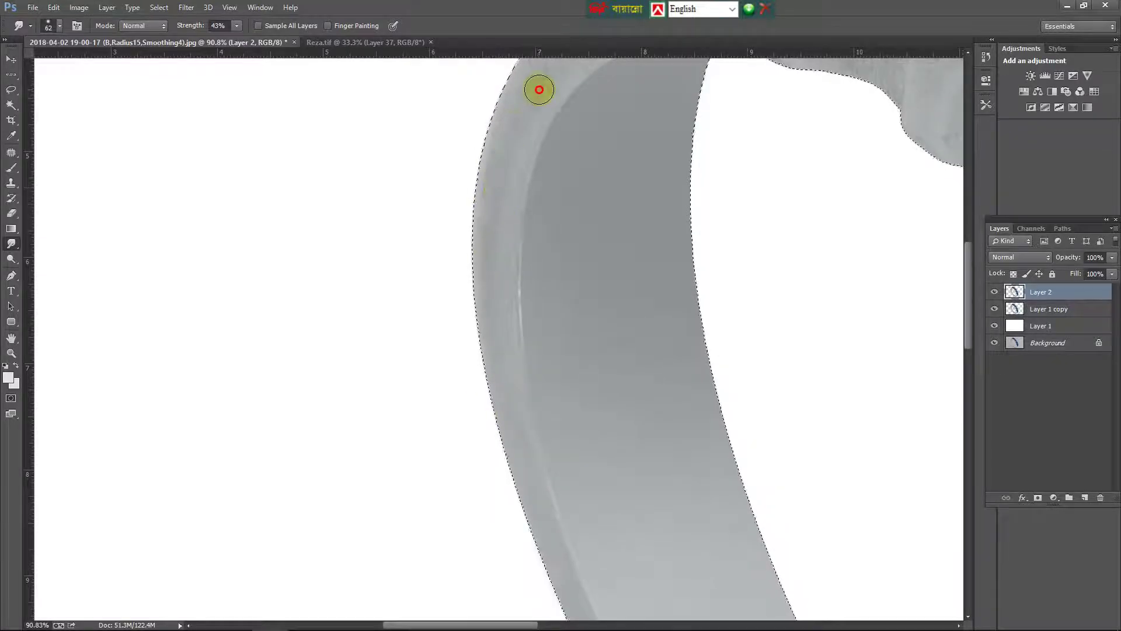
{"action": "scroll", "coordinate": [526, 175], "scroll_direction": "down", "scroll_amount": 5}
{"action": "left_click_drag", "start_coordinate": [679, 413], "coordinate": [438, 168]}
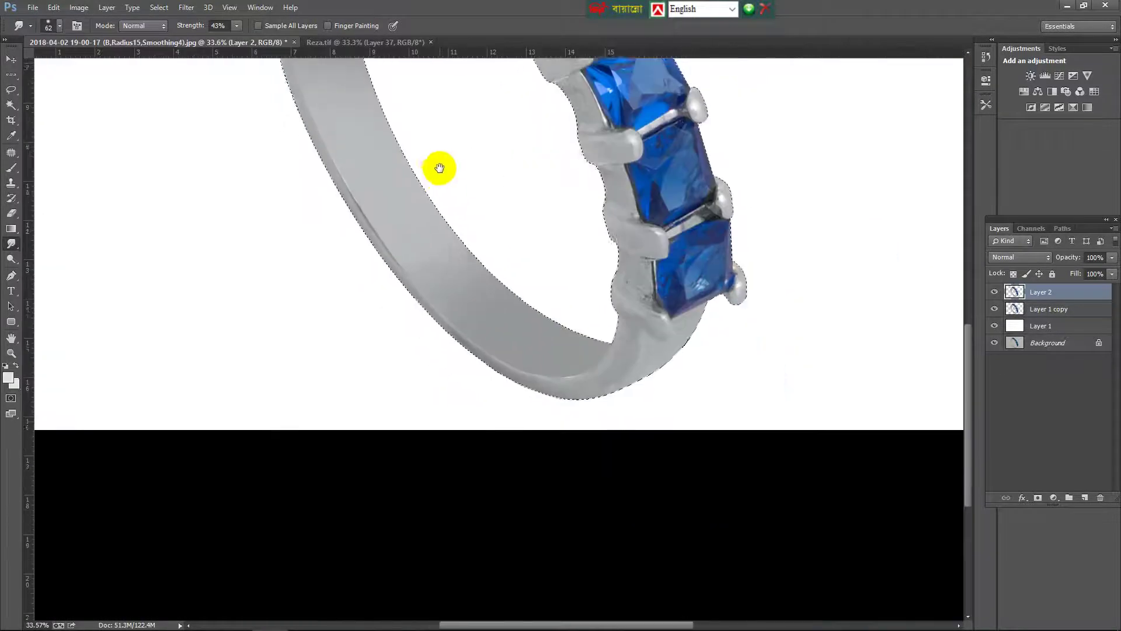
{"action": "scroll", "coordinate": [549, 400], "scroll_direction": "up", "scroll_amount": 1}
{"action": "scroll", "coordinate": [533, 380], "scroll_direction": "up", "scroll_amount": 1}
{"action": "left_click_drag", "start_coordinate": [529, 363], "coordinate": [435, 325]}
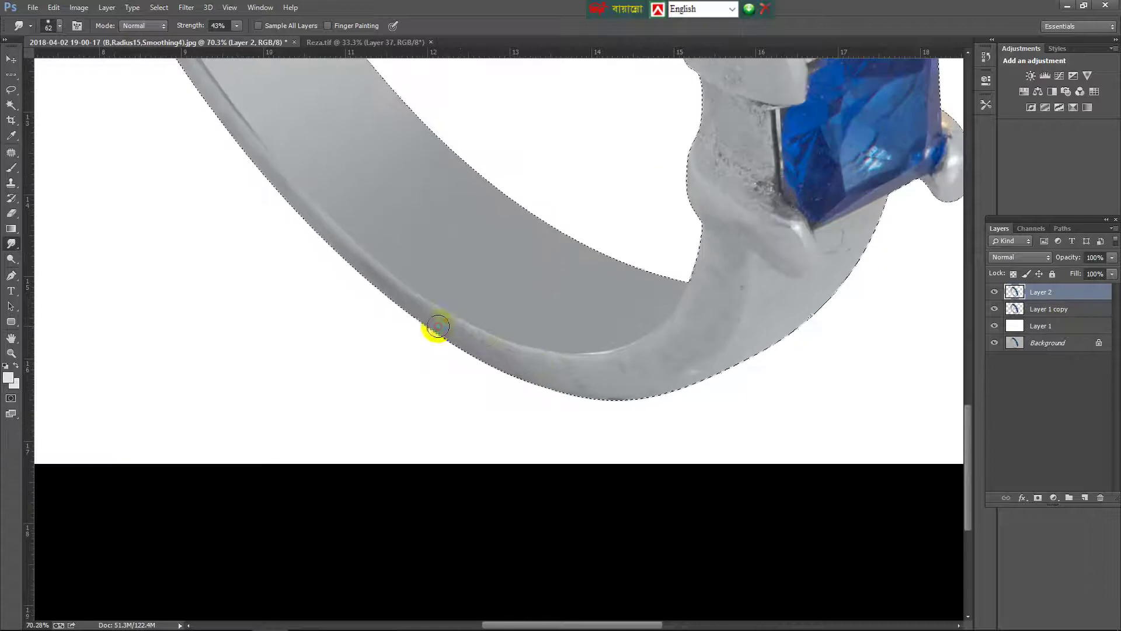
{"action": "left_click_drag", "start_coordinate": [378, 282], "coordinate": [374, 280]}
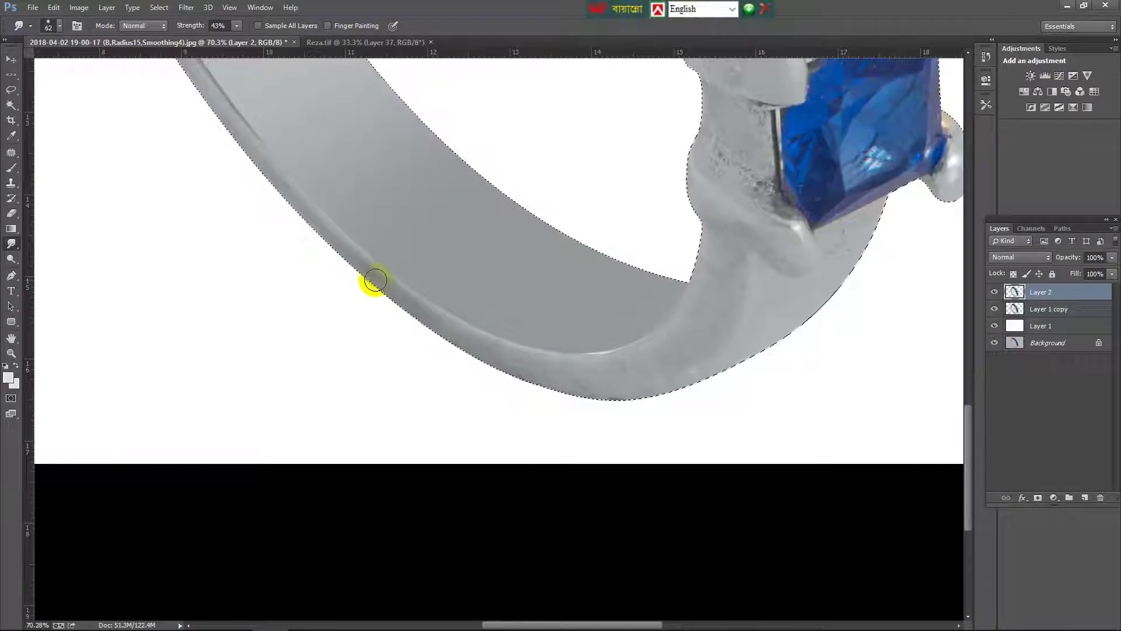
{"action": "mouse_move", "coordinate": [500, 354]}
{"action": "left_mouse_down"}
{"action": "mouse_move", "coordinate": [565, 377]}
{"action": "mouse_move", "coordinate": [688, 360]}
{"action": "mouse_move", "coordinate": [576, 393]}
{"action": "mouse_move", "coordinate": [678, 342]}
{"action": "mouse_move", "coordinate": [715, 300]}
{"action": "mouse_move", "coordinate": [706, 325]}
{"action": "mouse_move", "coordinate": [643, 372]}
{"action": "mouse_move", "coordinate": [650, 358]}
{"action": "mouse_move", "coordinate": [608, 373]}
{"action": "mouse_move", "coordinate": [610, 383]}
{"action": "mouse_move", "coordinate": [498, 393]}
{"action": "mouse_move", "coordinate": [465, 378]}
{"action": "mouse_move", "coordinate": [717, 319]}
{"action": "left_mouse_up"}
{"action": "scroll", "coordinate": [801, 321], "scroll_direction": "down", "scroll_amount": 3}
{"action": "scroll", "coordinate": [713, 292], "scroll_direction": "down", "scroll_amount": 3}
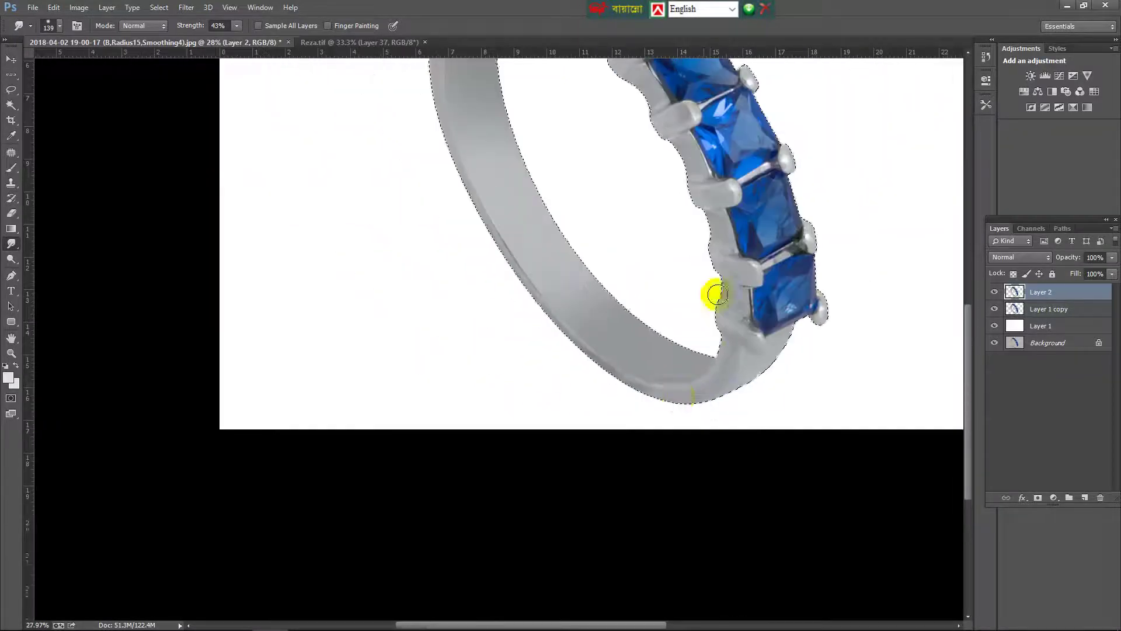
{"action": "scroll", "coordinate": [642, 348], "scroll_direction": "down", "scroll_amount": 1}
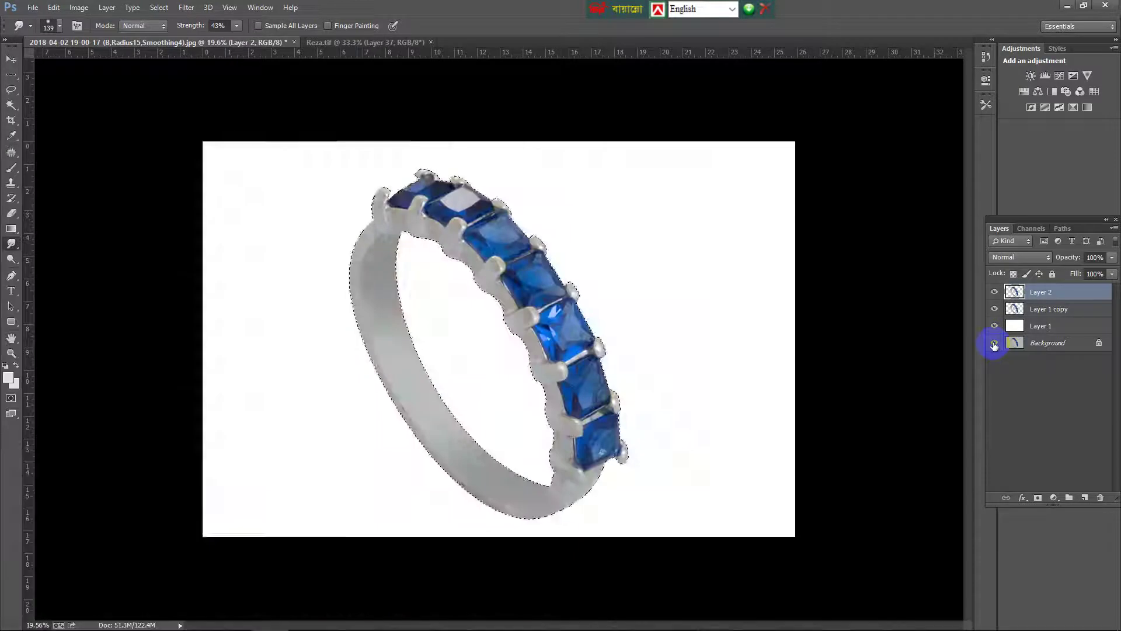
{"action": "left_click", "coordinate": [994, 343]}
{"action": "left_click", "coordinate": [994, 343], "text": "alt"}
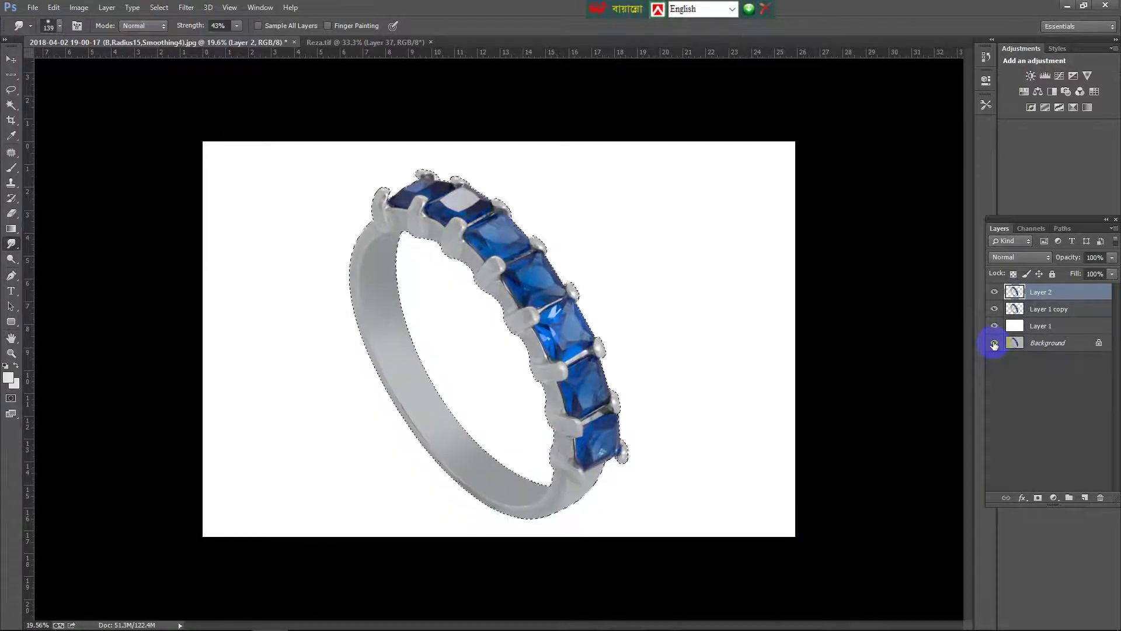
{"action": "left_click", "coordinate": [994, 344], "text": "alt"}
{"action": "left_click", "coordinate": [995, 343], "text": "alt"}
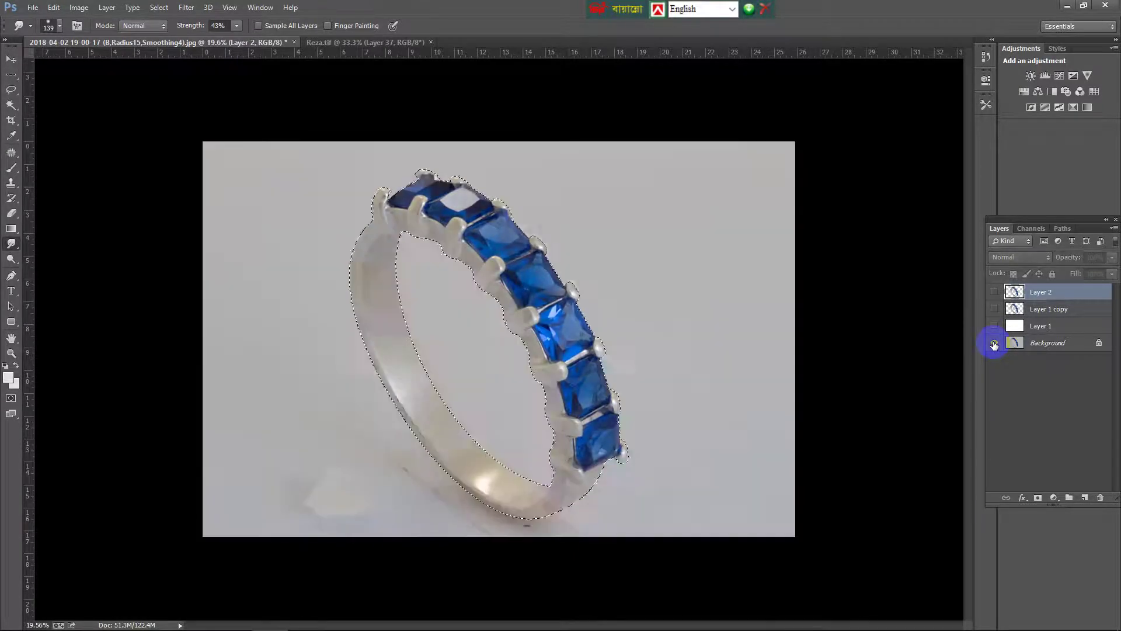
{"action": "left_click", "coordinate": [995, 343], "text": "alt"}
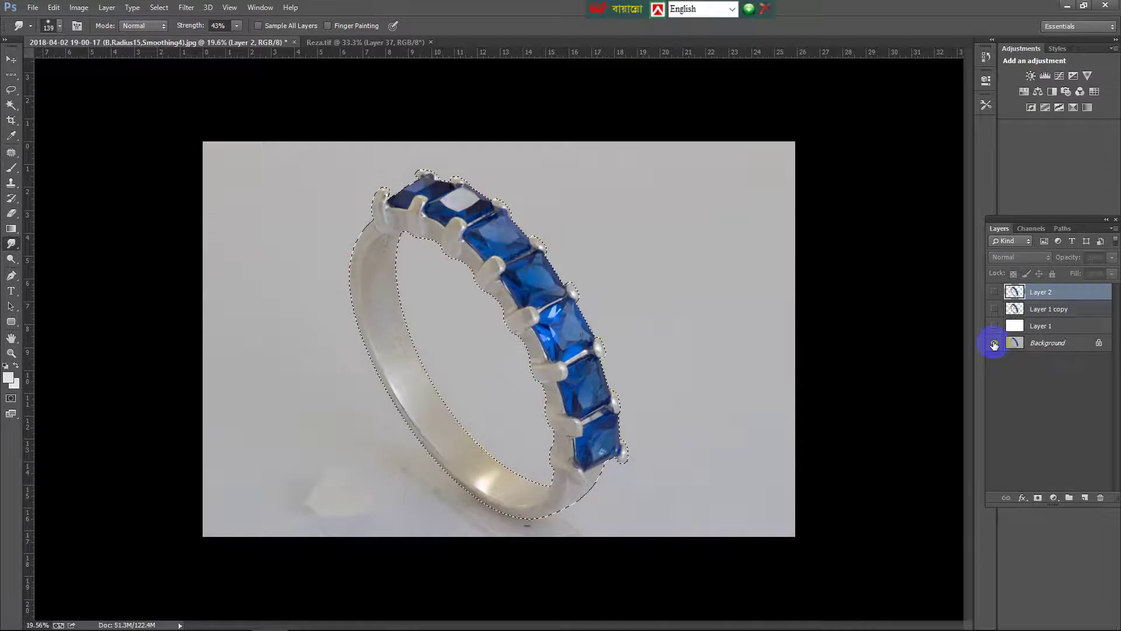
{"action": "left_click", "coordinate": [994, 343], "text": "alt"}
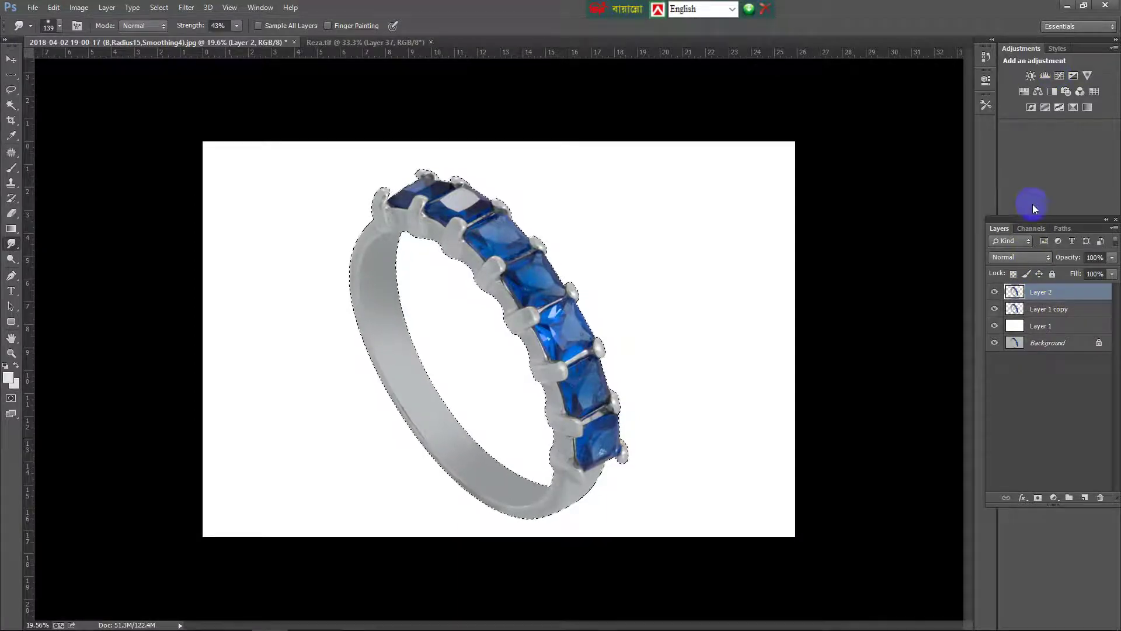
Add a Selective Color layer with Whites black at -47% and Neutrals black at -18%
{"action": "left_click", "coordinate": [1079, 108]}
{"action": "left_click", "coordinate": [882, 125]}
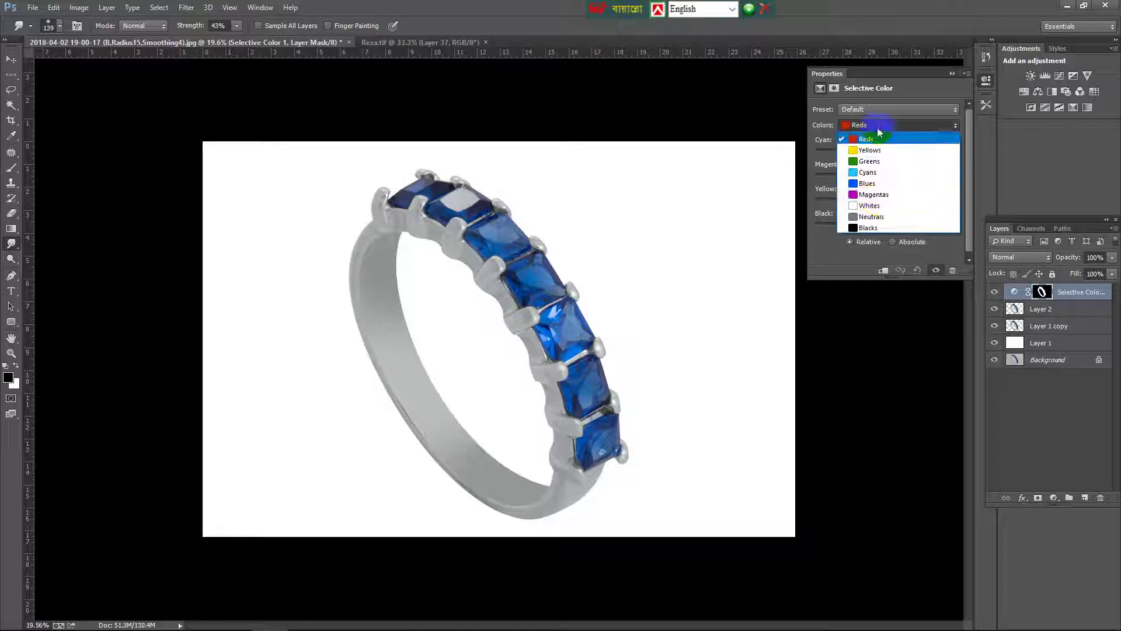
{"action": "left_click", "coordinate": [869, 206]}
{"action": "left_click_drag", "start_coordinate": [886, 225], "coordinate": [853, 232]}
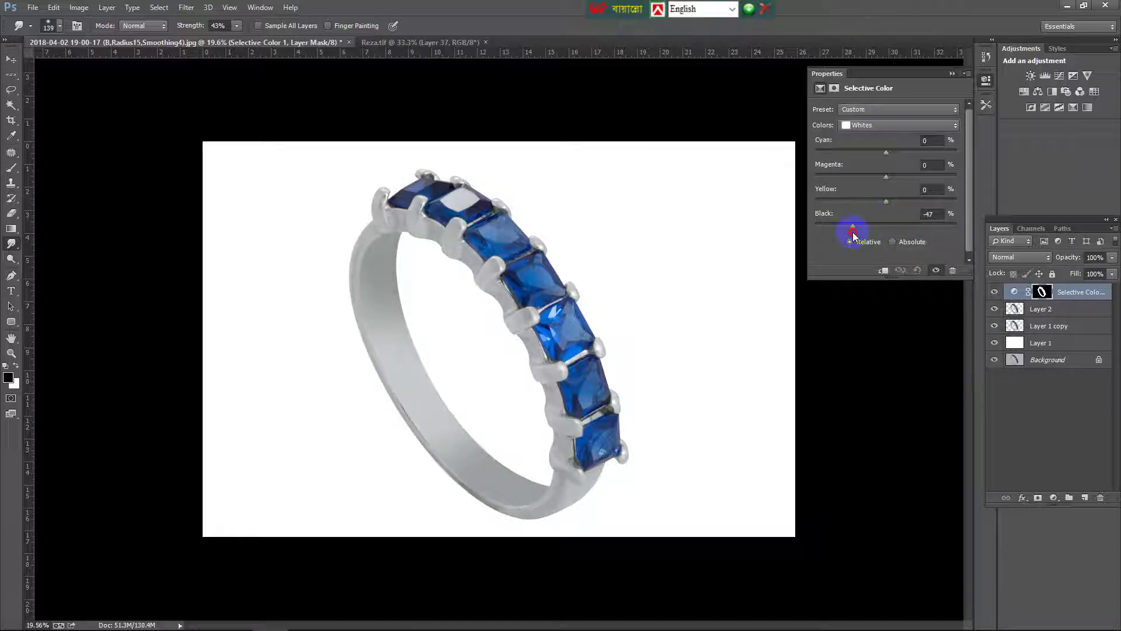
{"action": "left_click", "coordinate": [889, 127]}
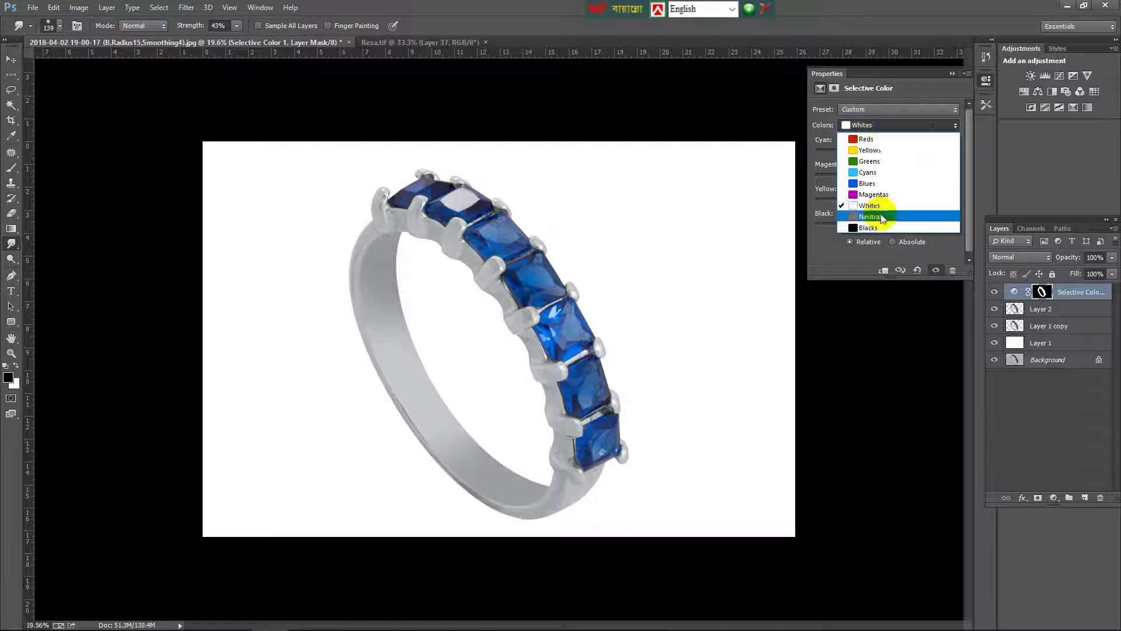
{"action": "left_click", "coordinate": [881, 213]}
{"action": "left_click_drag", "start_coordinate": [886, 226], "coordinate": [872, 228]}
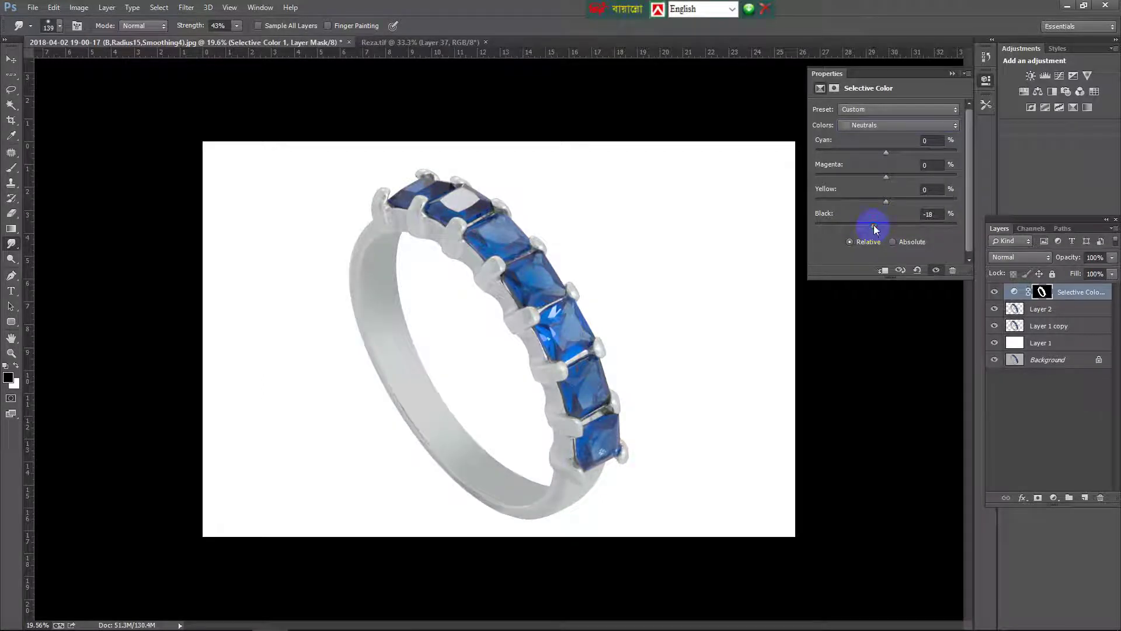
{"action": "left_click", "coordinate": [951, 74]}
{"action": "left_click", "coordinate": [1042, 292], "text": "ctrl"}
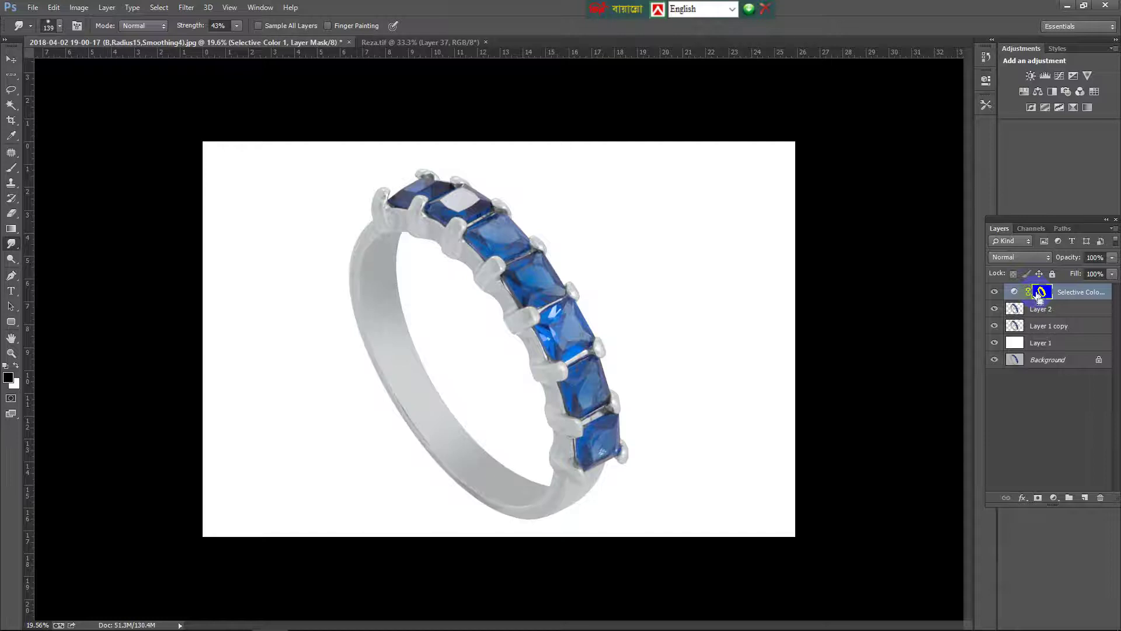
Add a Curves adjustment layer with the midtones lifted slightly to brighten the ring
{"action": "left_click", "coordinate": [1059, 74]}
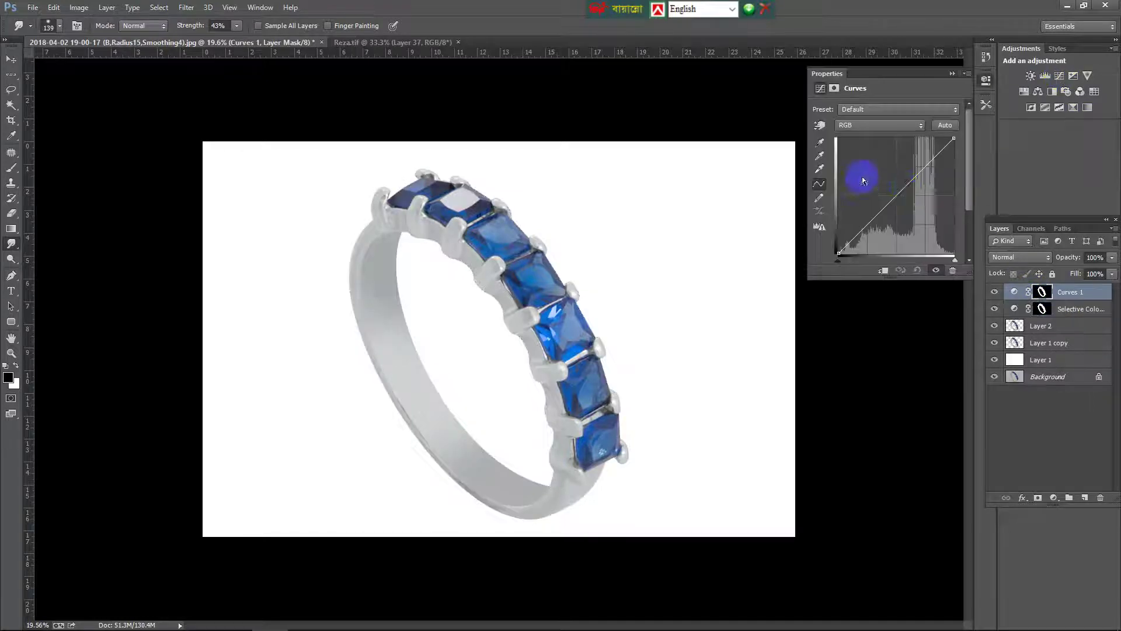
{"action": "left_click", "coordinate": [906, 185]}
{"action": "left_click_drag", "start_coordinate": [906, 186], "coordinate": [904, 182]}
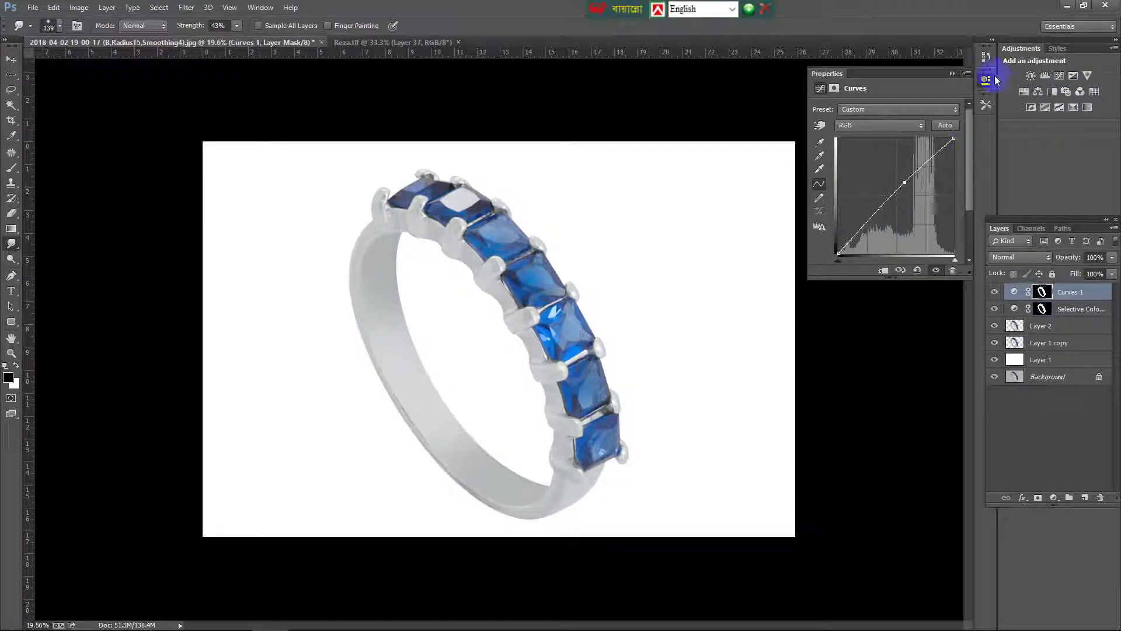
{"action": "left_click", "coordinate": [951, 74]}
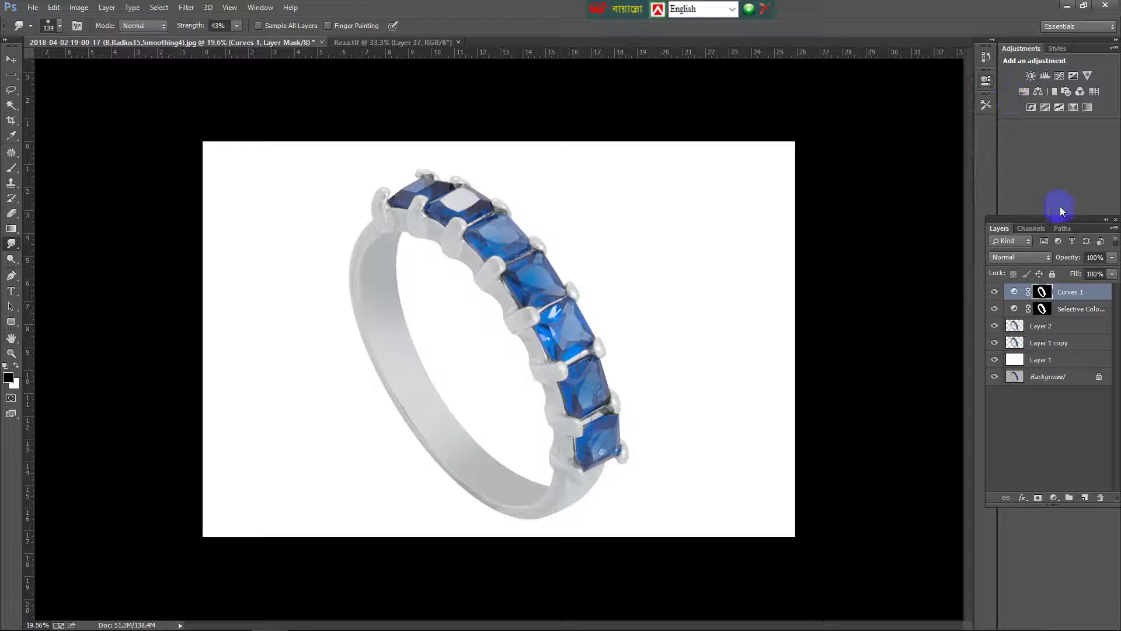
Add a ring-masked Levels layer with the black input raised to 12
{"action": "left_click", "coordinate": [1042, 291], "text": "ctrl"}
{"action": "left_click", "coordinate": [1040, 75]}
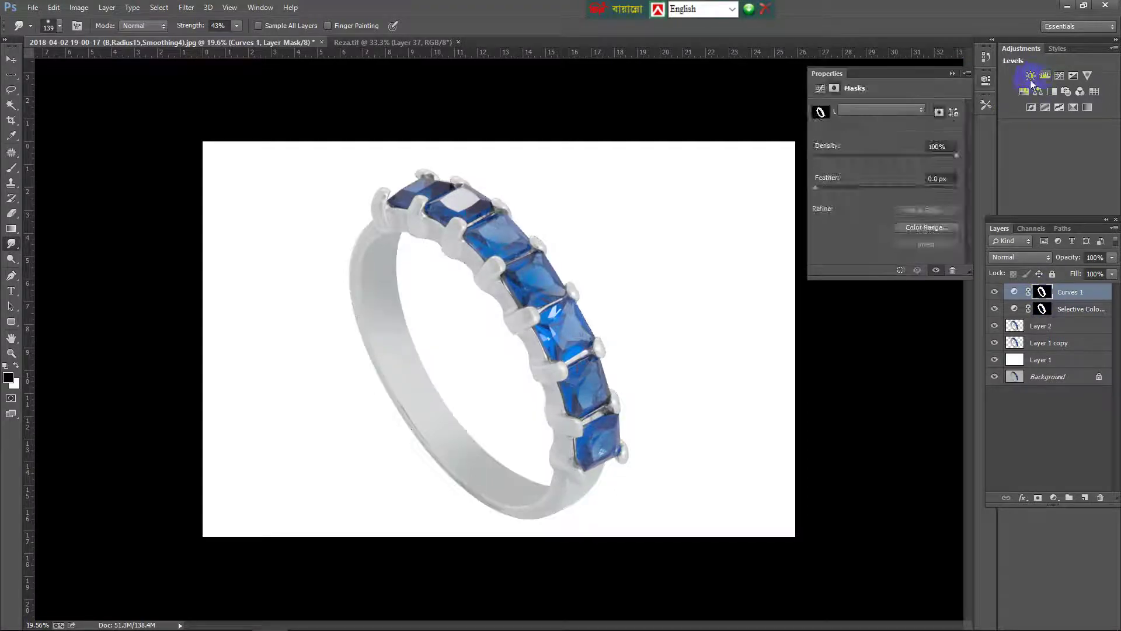
{"action": "left_click_drag", "start_coordinate": [832, 200], "coordinate": [836, 200]}
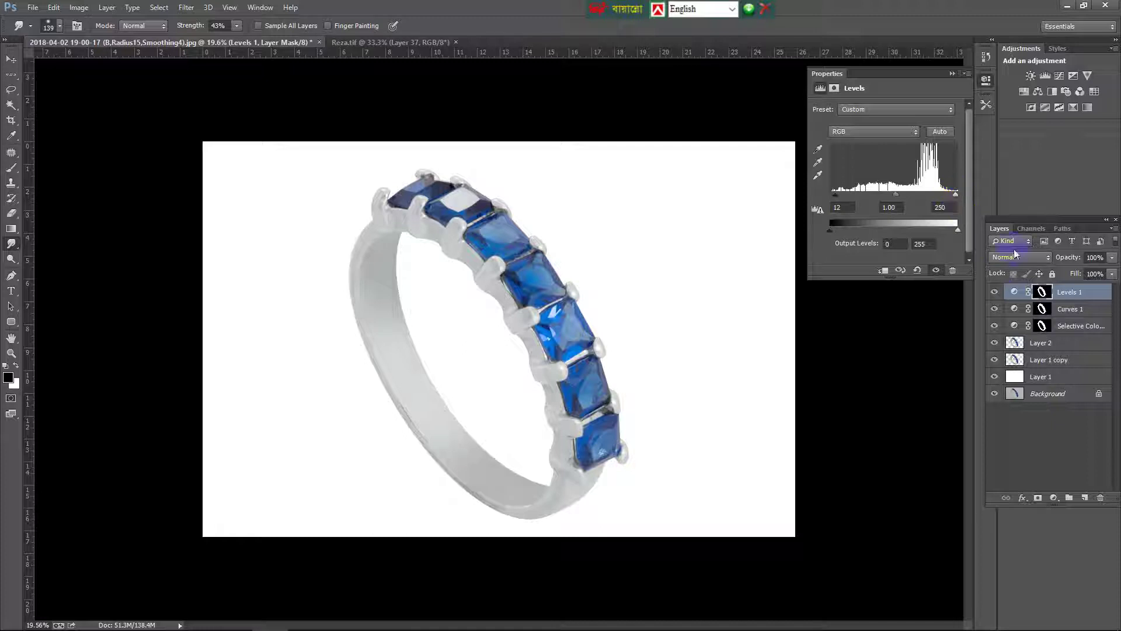
{"action": "left_click", "coordinate": [952, 74]}
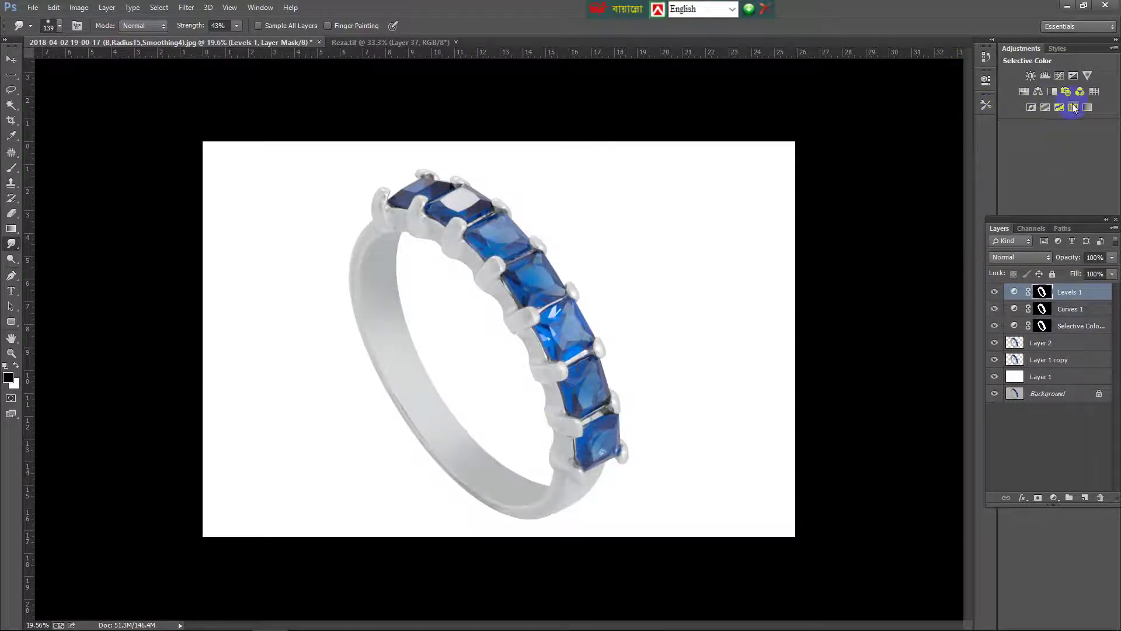
Add a ring-masked Exposure layer at +0.06 exposure and 0.87 gamma
{"action": "left_click", "coordinate": [1042, 292], "text": "ctrl"}
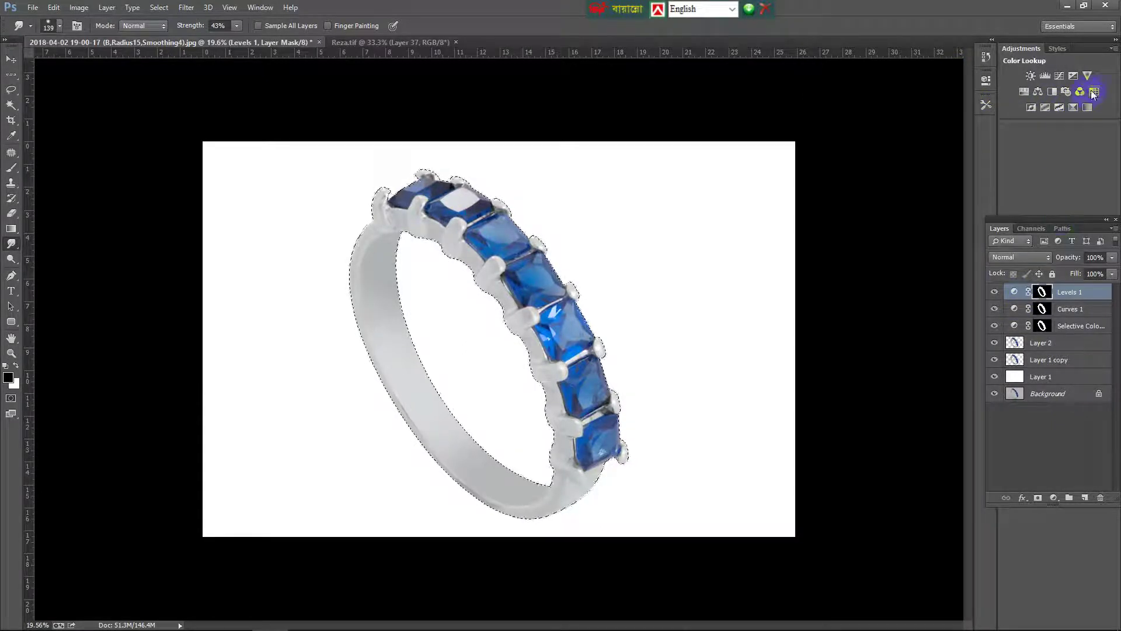
{"action": "left_click", "coordinate": [1073, 75]}
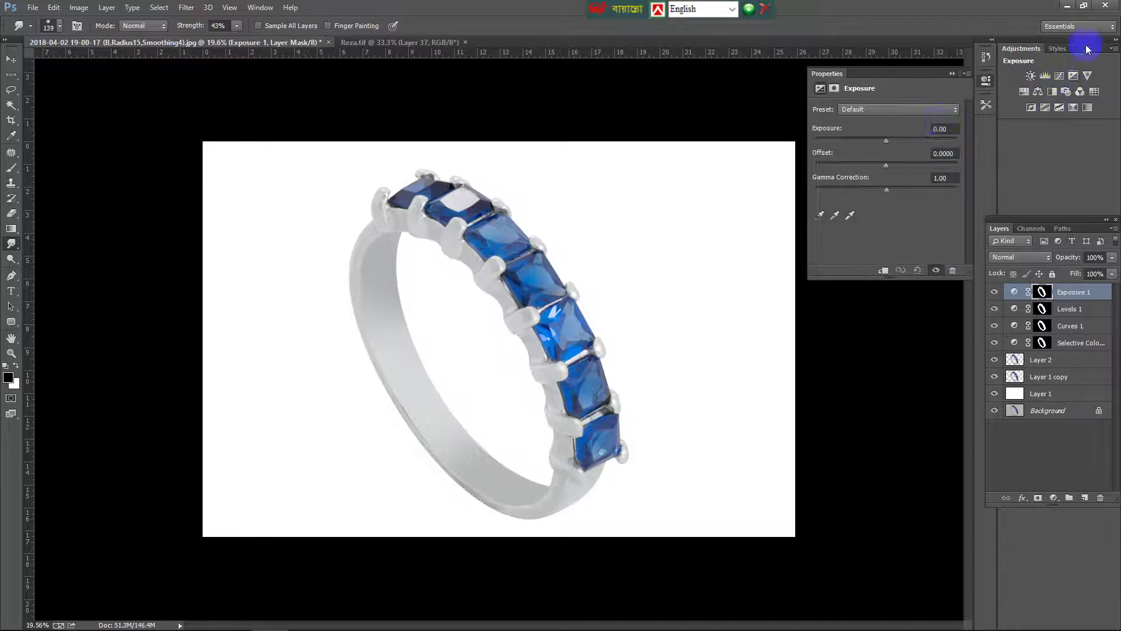
{"action": "left_click_drag", "start_coordinate": [887, 142], "coordinate": [887, 142]}
{"action": "left_click", "coordinate": [941, 131]}
{"action": "left_click", "coordinate": [958, 129]}
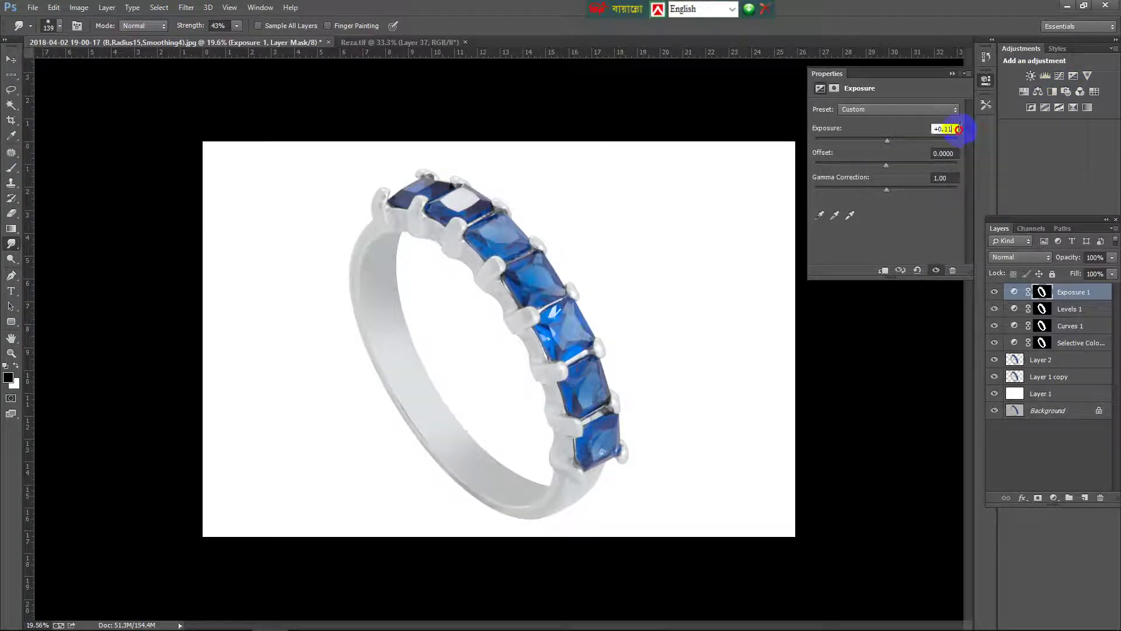
{"action": "key", "text": "shift+Down"}
{"action": "left_click", "coordinate": [892, 191]}
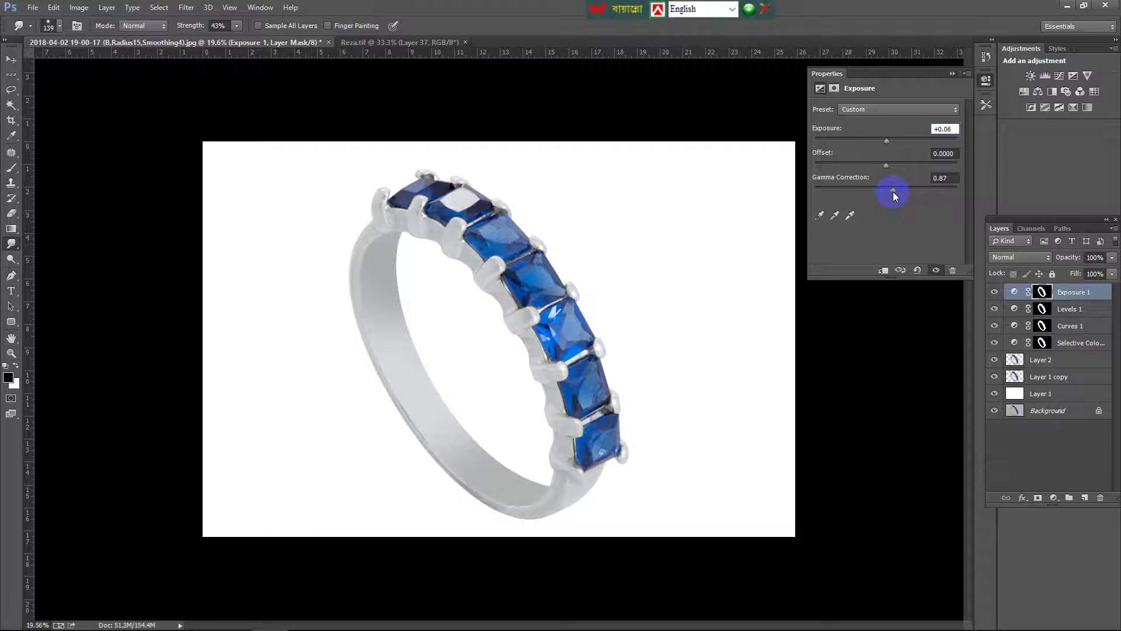
{"action": "left_click", "coordinate": [952, 74]}
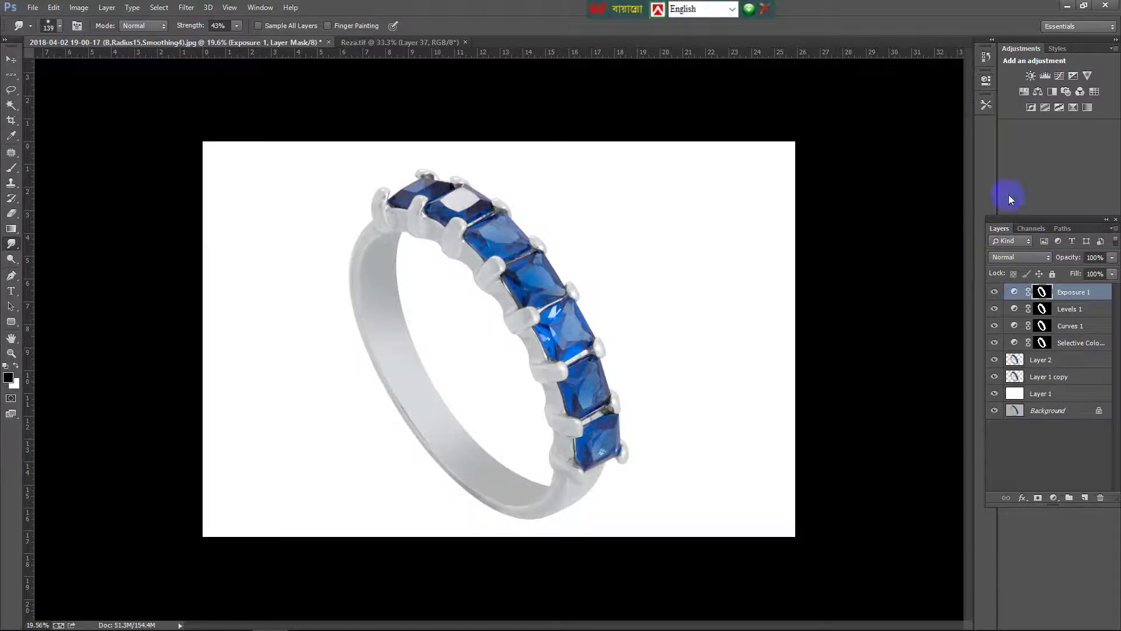
{"action": "left_click", "coordinate": [1077, 342], "text": "shift"}
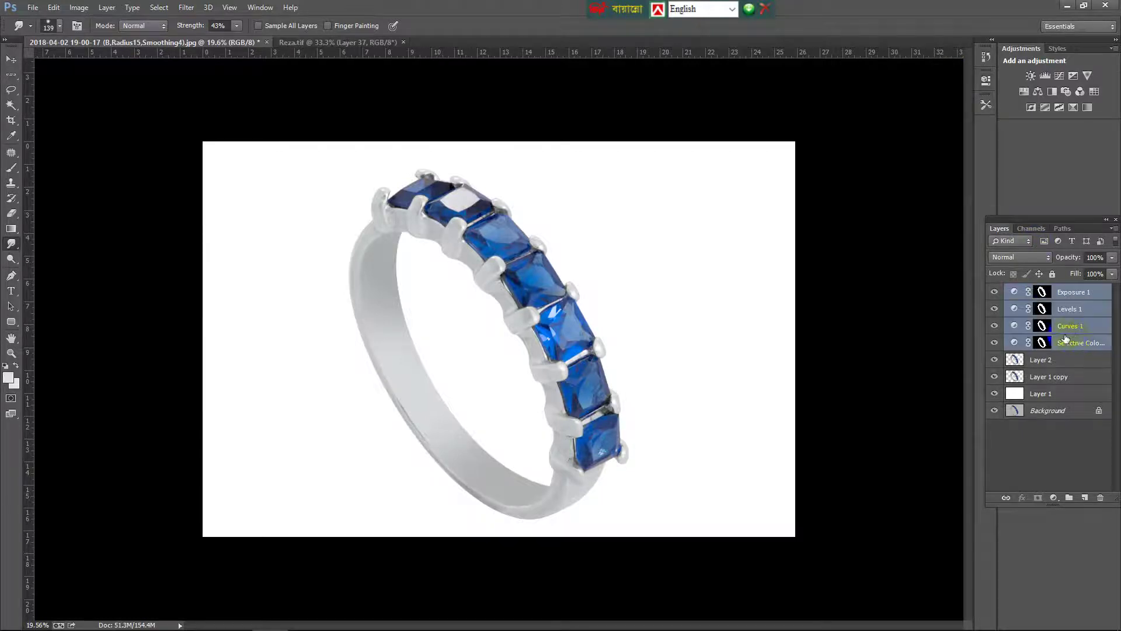
Group the four adjustment layers into Group 1, then toggle the Background-only view to compare
{"action": "key", "text": "ctrl+g"}
{"action": "left_click", "coordinate": [994, 291]}
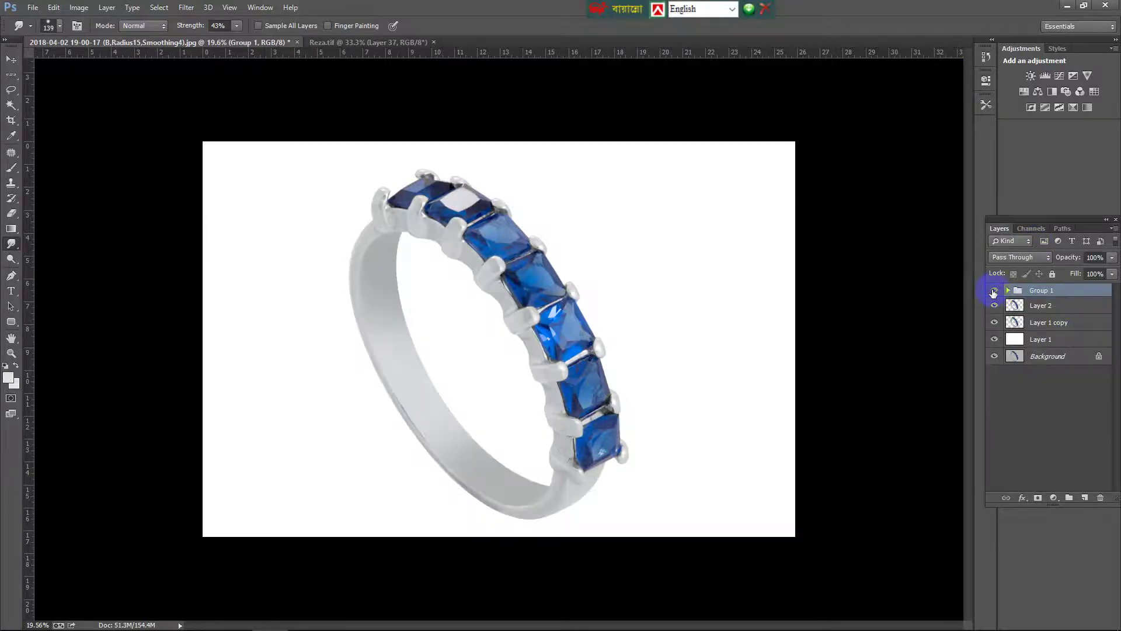
{"action": "left_click", "coordinate": [994, 356]}
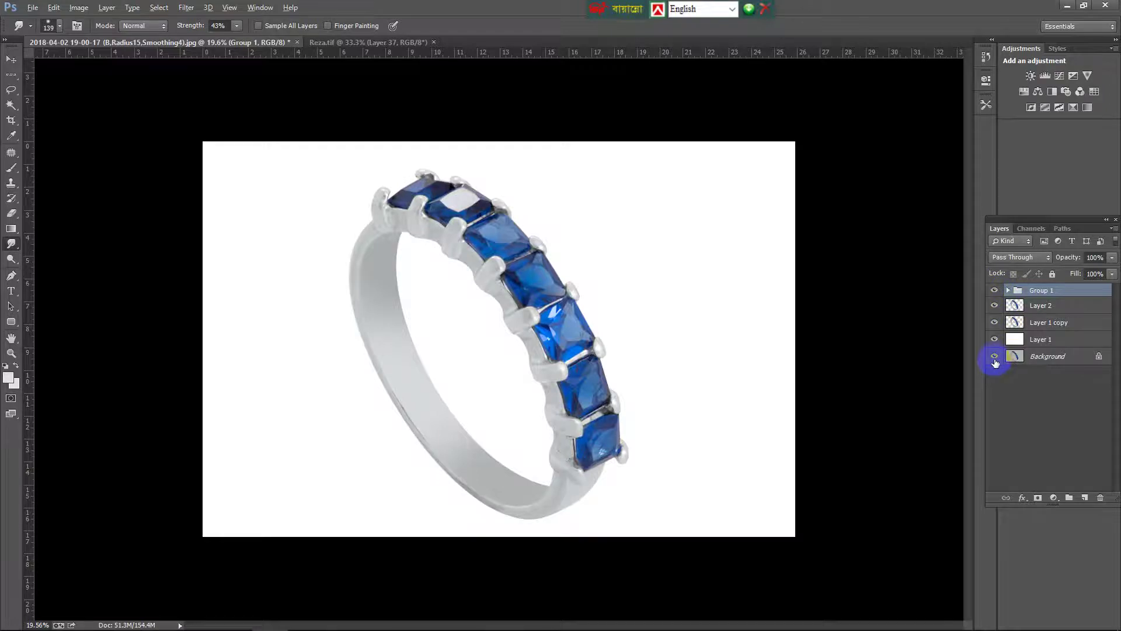
{"action": "left_click", "coordinate": [994, 357], "text": "alt"}
{"action": "left_click", "coordinate": [995, 356], "text": "alt"}
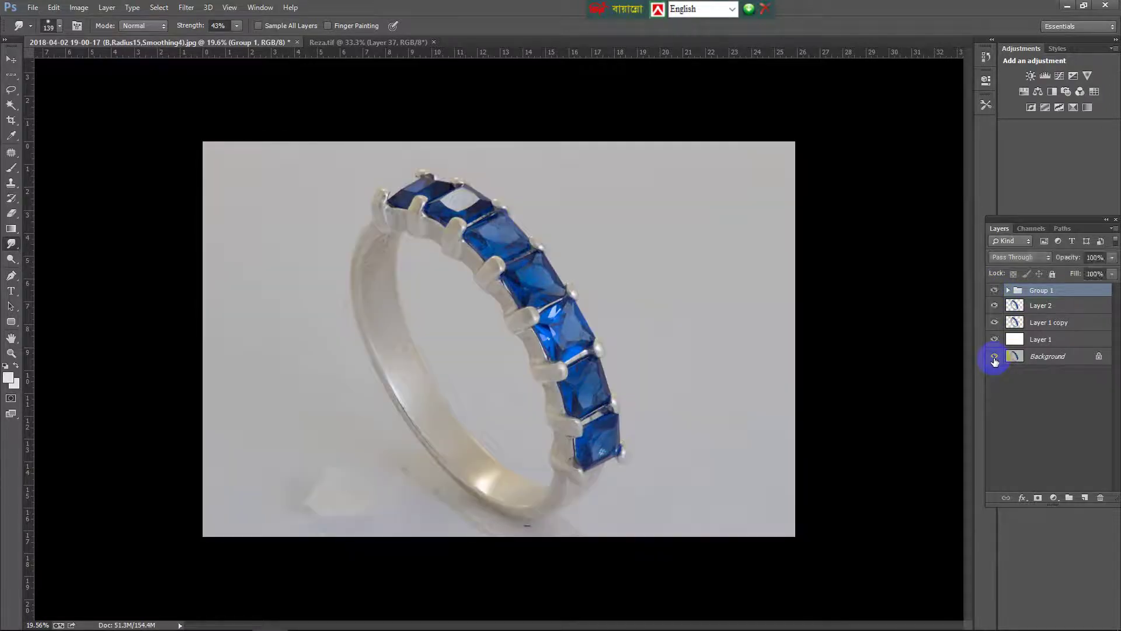
{"action": "left_click", "coordinate": [994, 358], "text": "alt"}
{"action": "left_click", "coordinate": [995, 357], "text": "alt"}
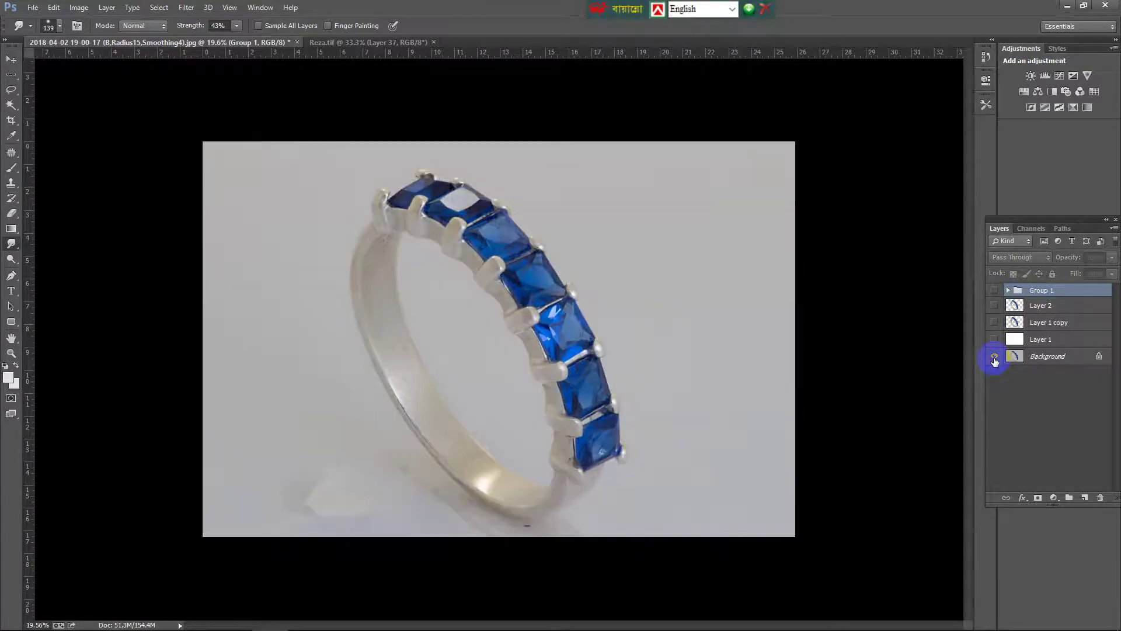
{"action": "left_click", "coordinate": [994, 357], "text": "alt"}
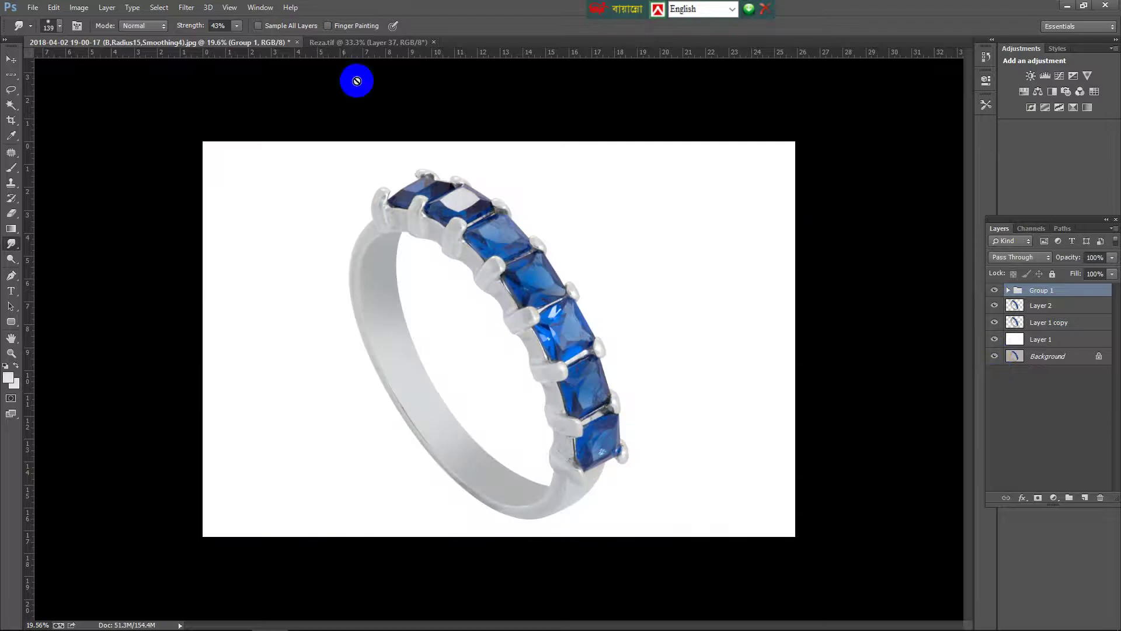
Drag the shadow Group 2 from Reza.tif into the ring photo
{"action": "left_click_drag", "start_coordinate": [353, 43], "coordinate": [230, 83]}
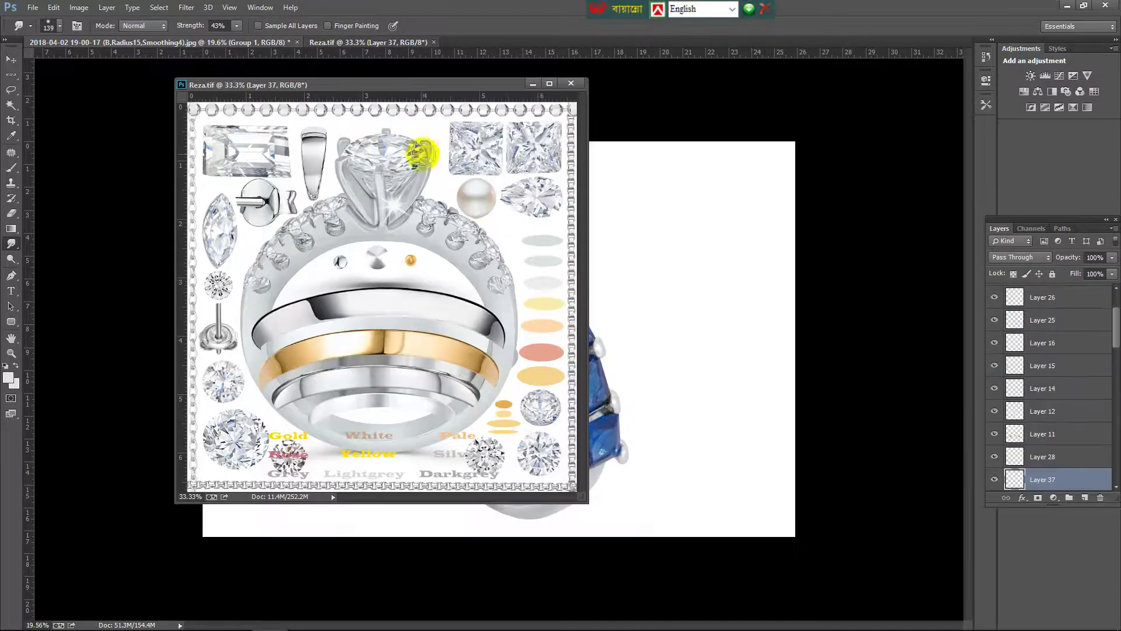
{"action": "key", "text": "v"}
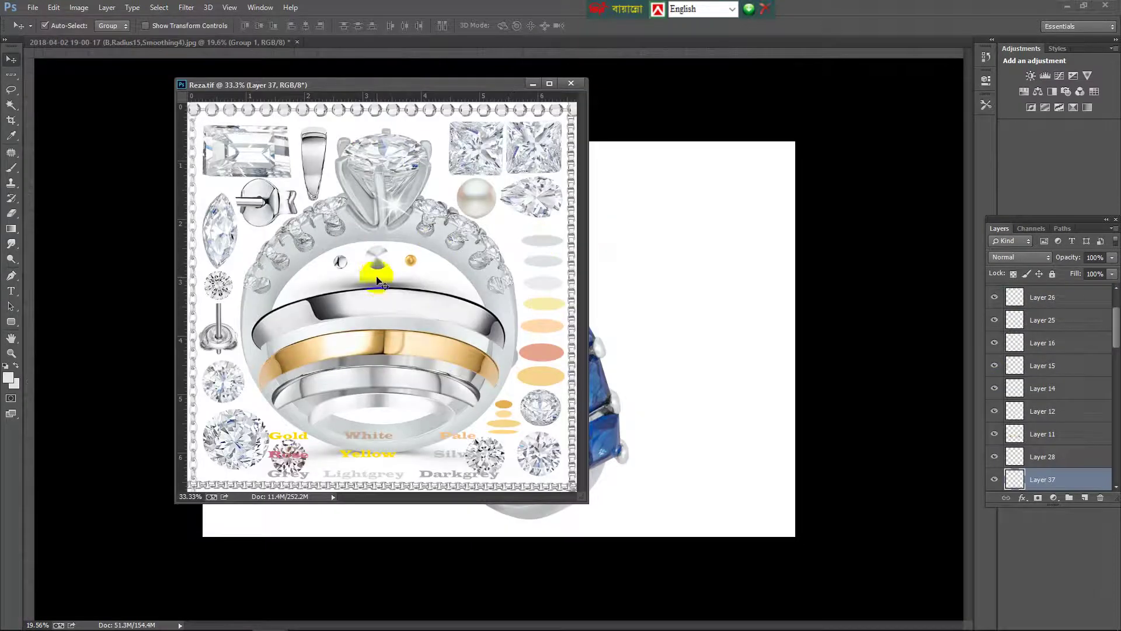
{"action": "left_click", "coordinate": [377, 285]}
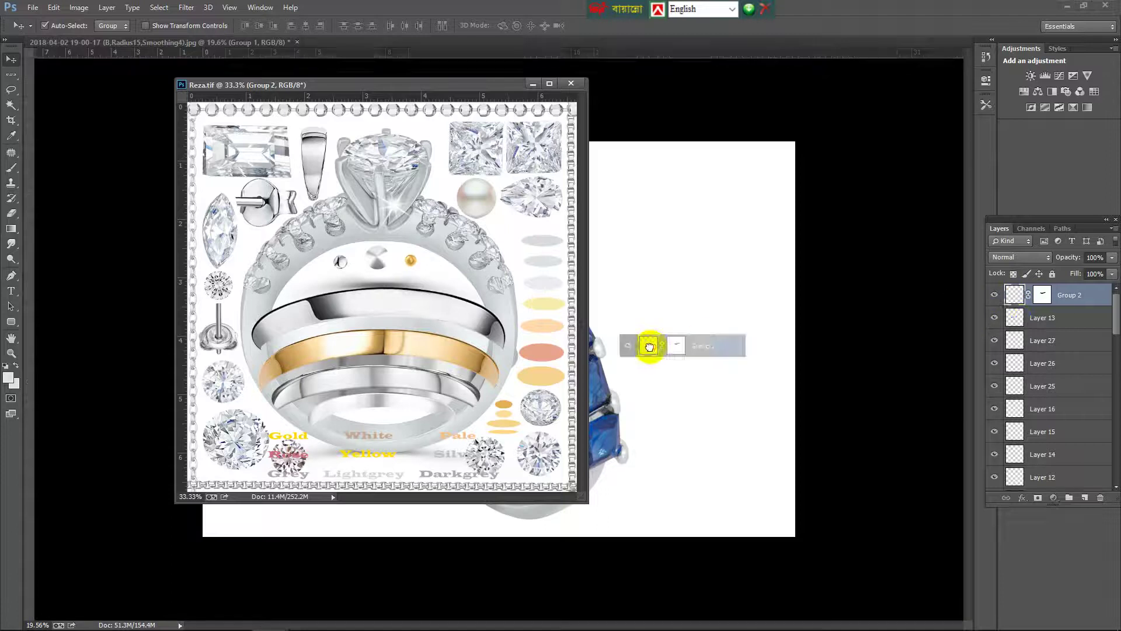
{"action": "left_click_drag", "start_coordinate": [1014, 331], "coordinate": [645, 341]}
{"action": "left_click_drag", "start_coordinate": [416, 84], "coordinate": [453, 47]}
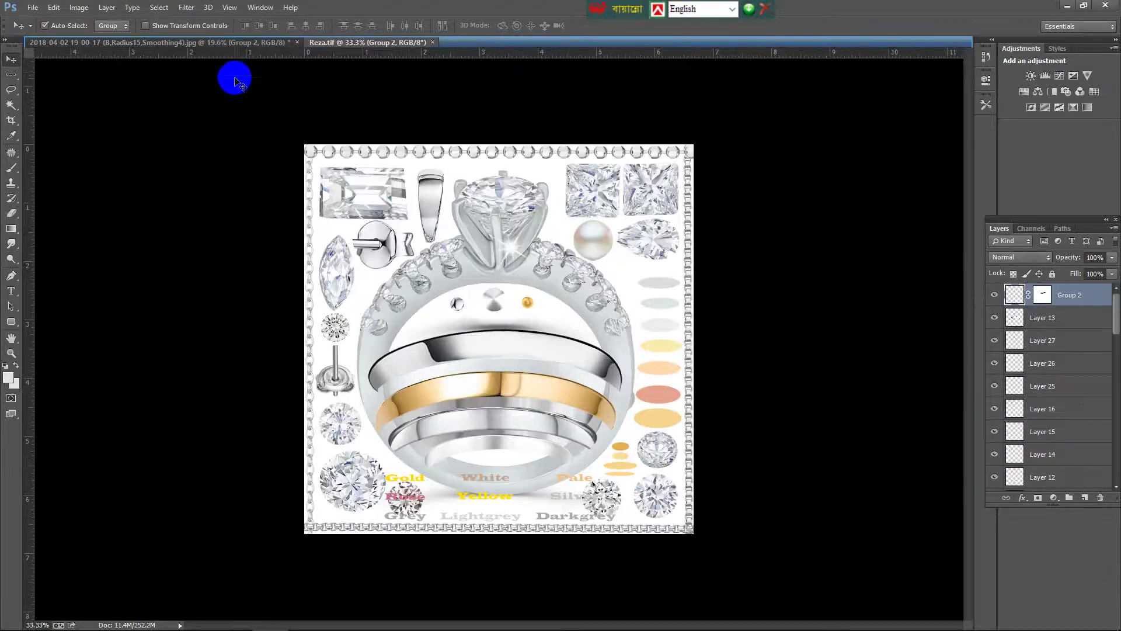
{"action": "left_click", "coordinate": [232, 44]}
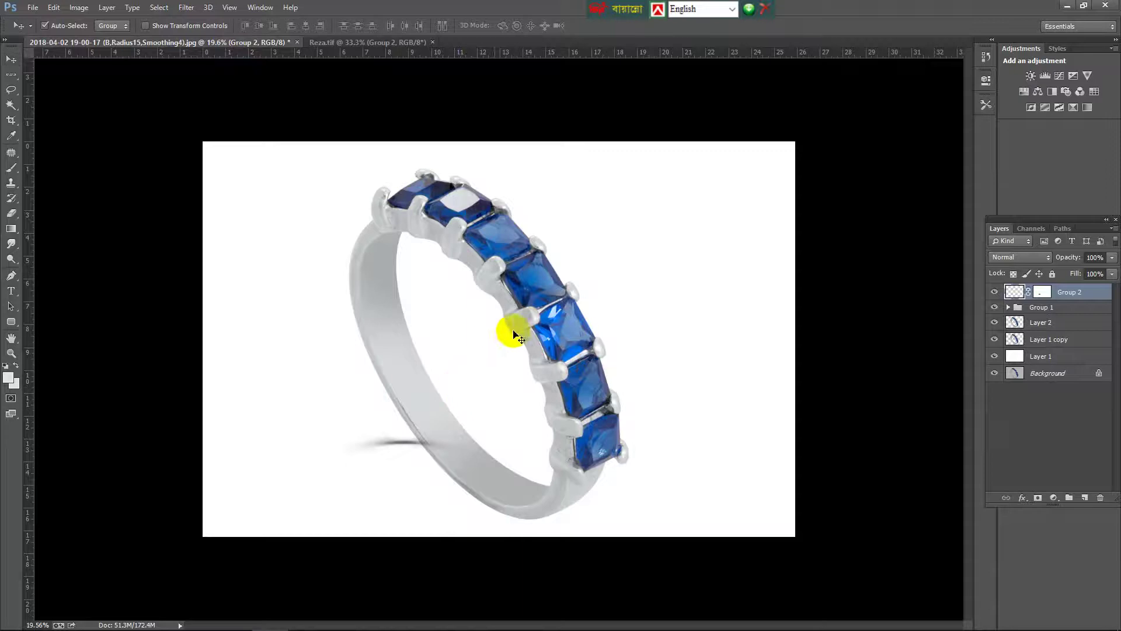
Rotate and enlarge the shadow under the band, then move Group 2 below Layer 1 copy
{"action": "key", "text": "ctrl+t"}
{"action": "mouse_move", "coordinate": [590, 325]}
{"action": "left_mouse_down"}
{"action": "mouse_move", "coordinate": [540, 548]}
{"action": "mouse_move", "coordinate": [550, 513]}
{"action": "left_mouse_up"}
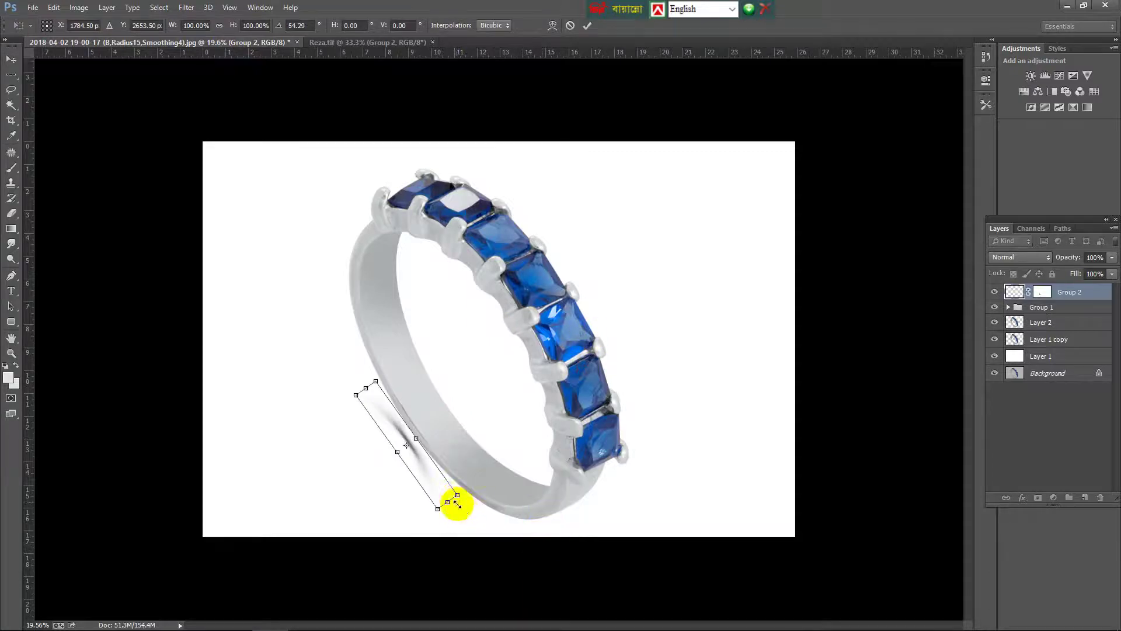
{"action": "mouse_move", "coordinate": [444, 505]}
{"action": "left_mouse_down"}
{"action": "mouse_move", "coordinate": [560, 536]}
{"action": "mouse_move", "coordinate": [604, 448]}
{"action": "left_mouse_up"}
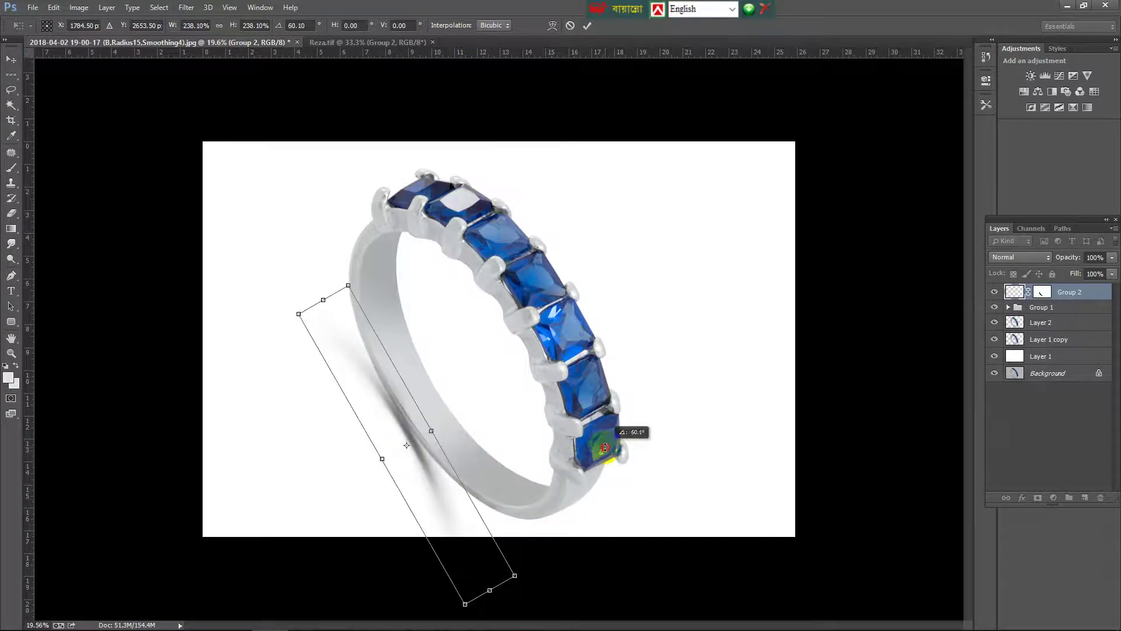
{"action": "left_click_drag", "start_coordinate": [438, 475], "coordinate": [666, 470]}
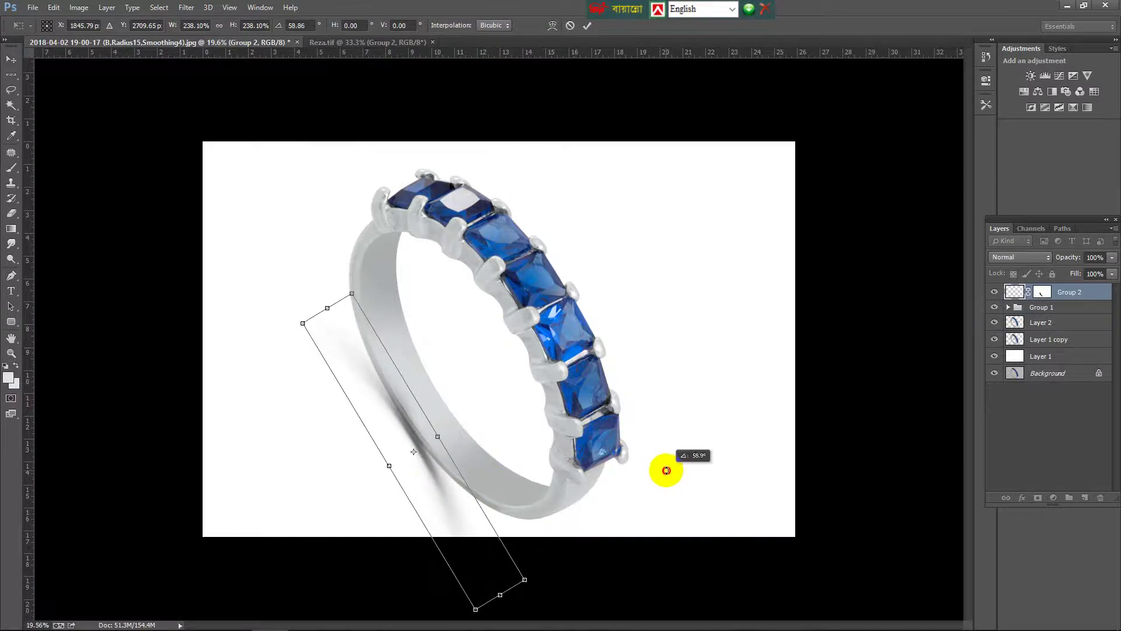
{"action": "key", "text": "Return"}
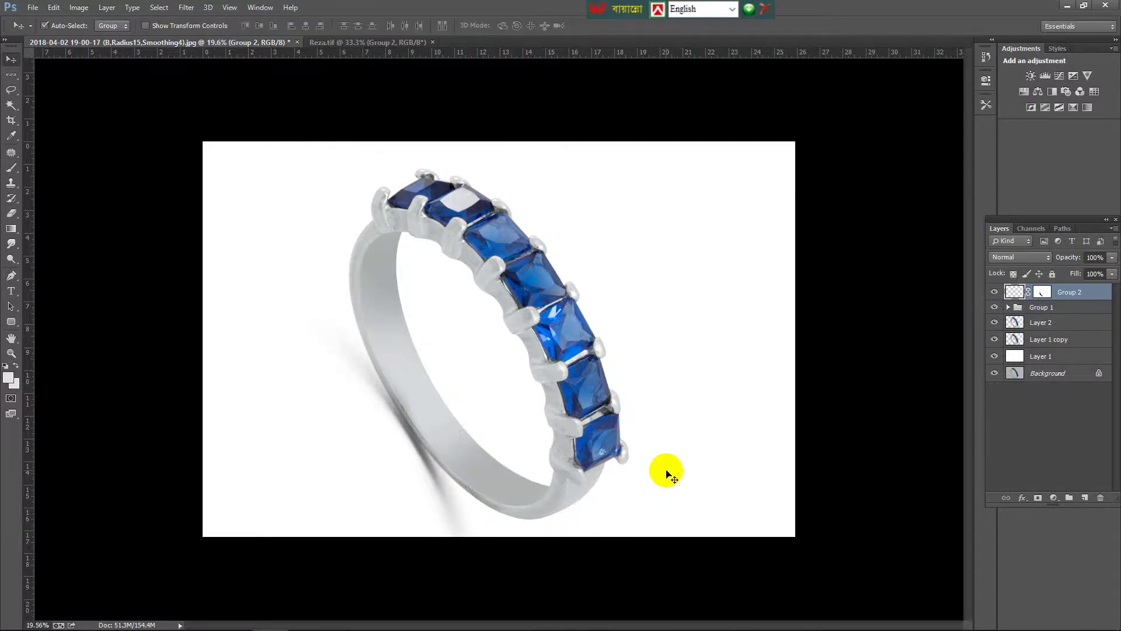
{"action": "left_click_drag", "start_coordinate": [1019, 292], "coordinate": [1022, 348]}
Toggle the Background-only view repeatedly to compare the original grey photo with the edit, ending with all layers visible
{"action": "scroll", "coordinate": [538, 280], "scroll_direction": "down", "scroll_amount": 1}
{"action": "scroll", "coordinate": [538, 280], "scroll_direction": "down", "scroll_amount": 1}
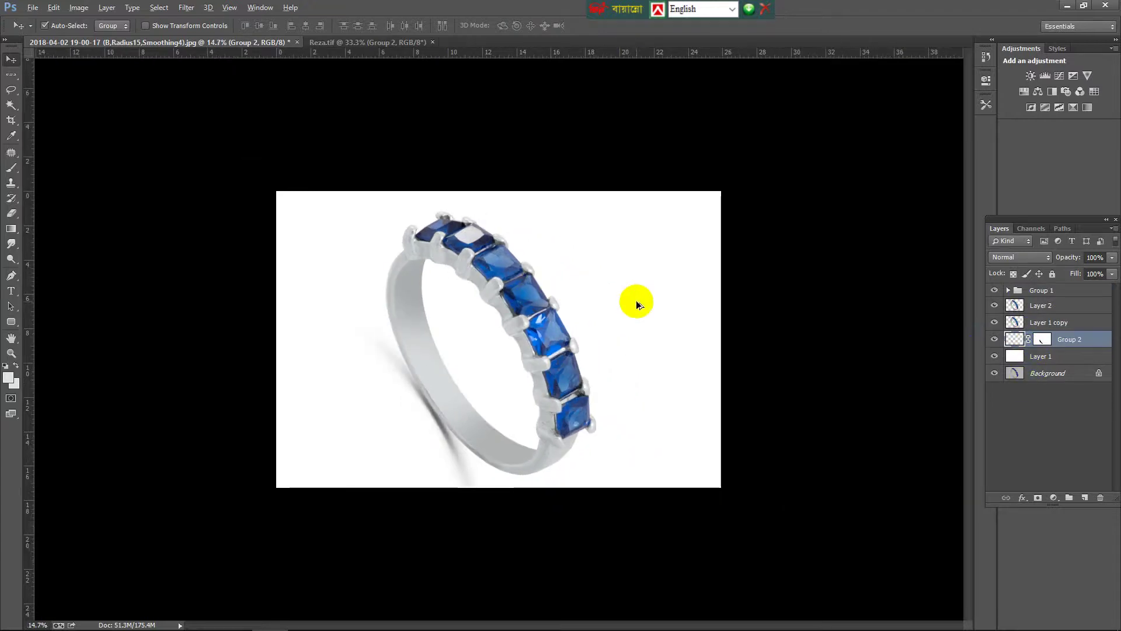
{"action": "left_click", "coordinate": [994, 372], "text": "alt"}
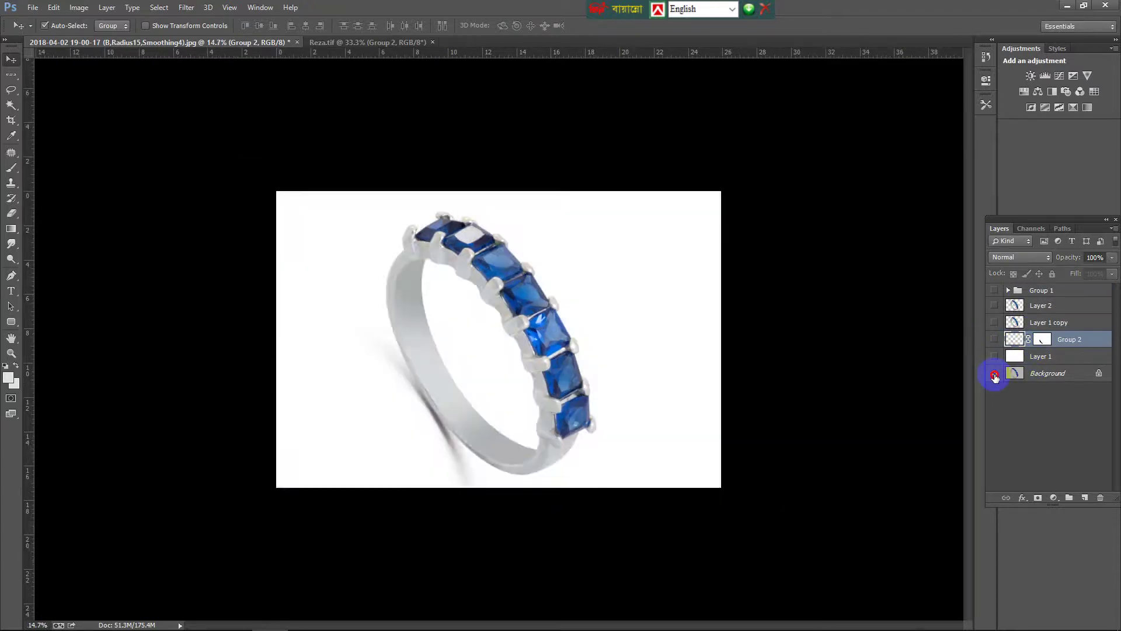
{"action": "left_click", "coordinate": [994, 374], "text": "alt"}
{"action": "left_click", "coordinate": [994, 374], "text": "alt"}
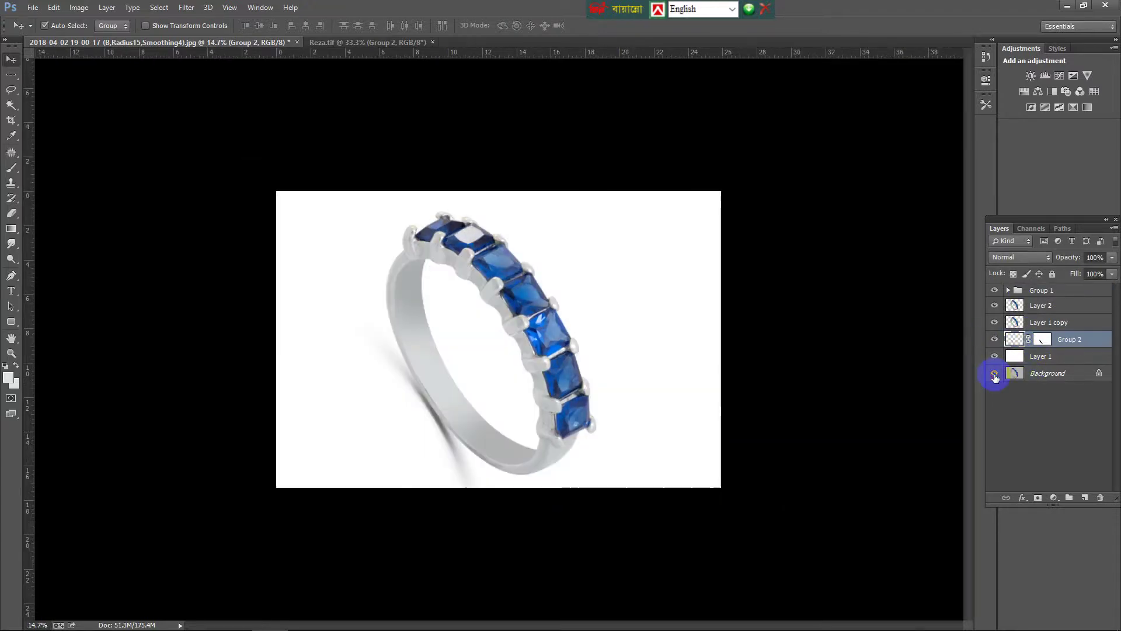
{"action": "left_click", "coordinate": [995, 374], "text": "alt"}
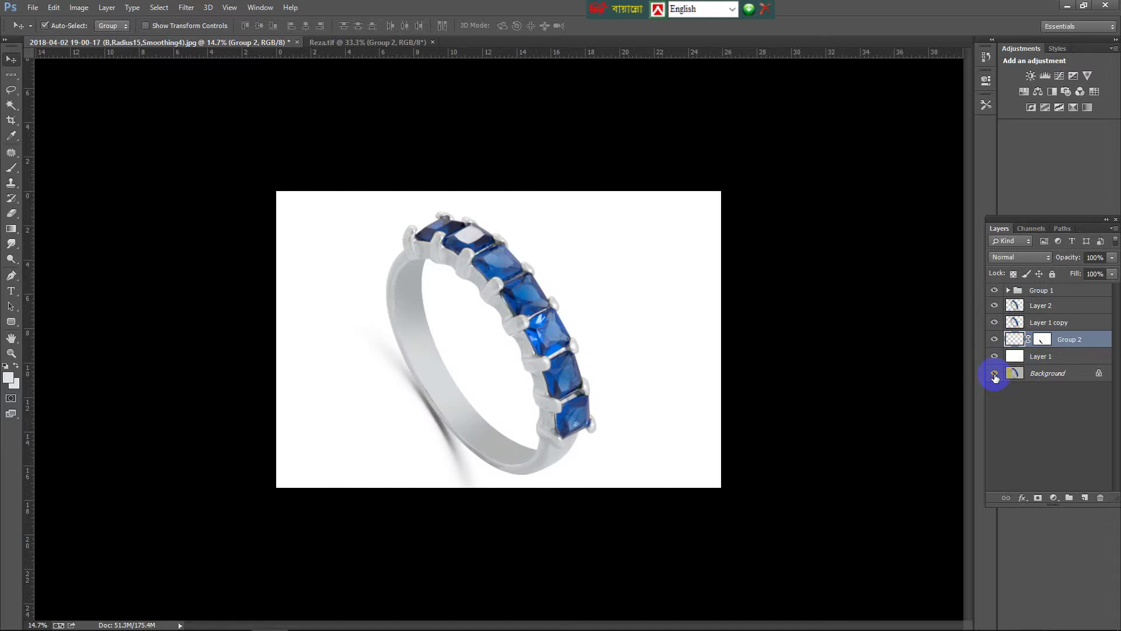
{"action": "left_click", "coordinate": [994, 374], "text": "alt"}
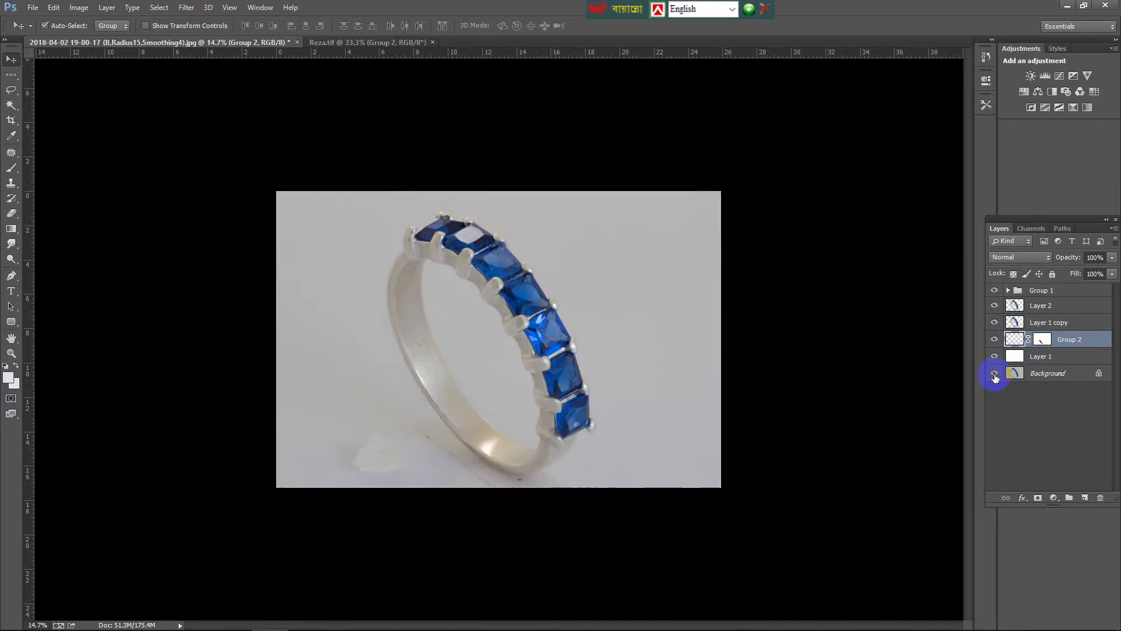
{"action": "left_click", "coordinate": [994, 374], "text": "alt"}
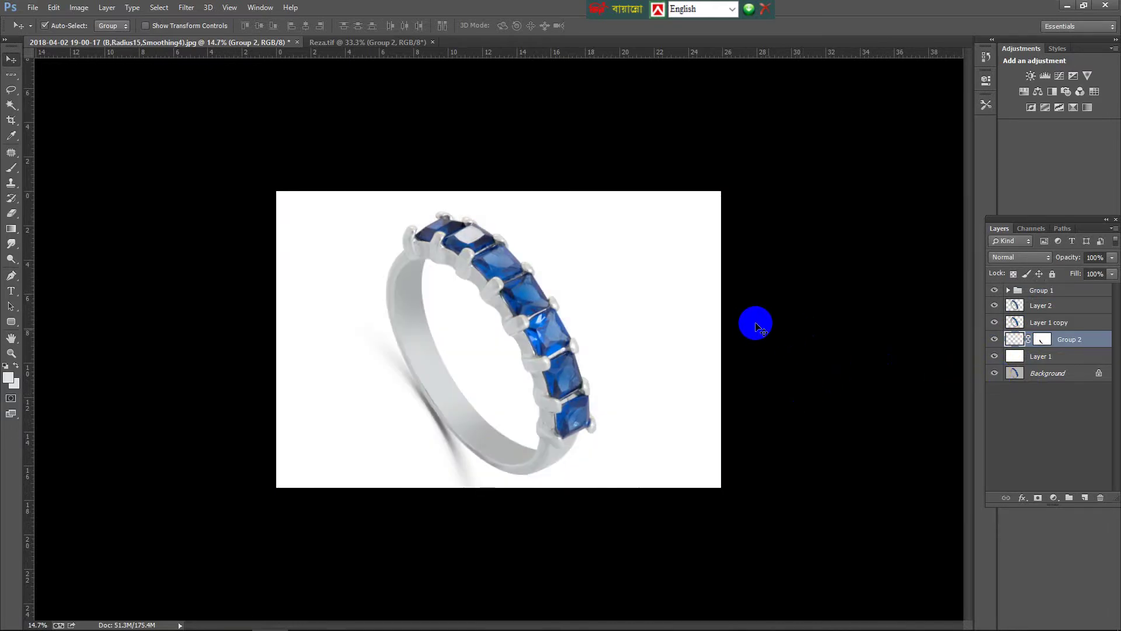